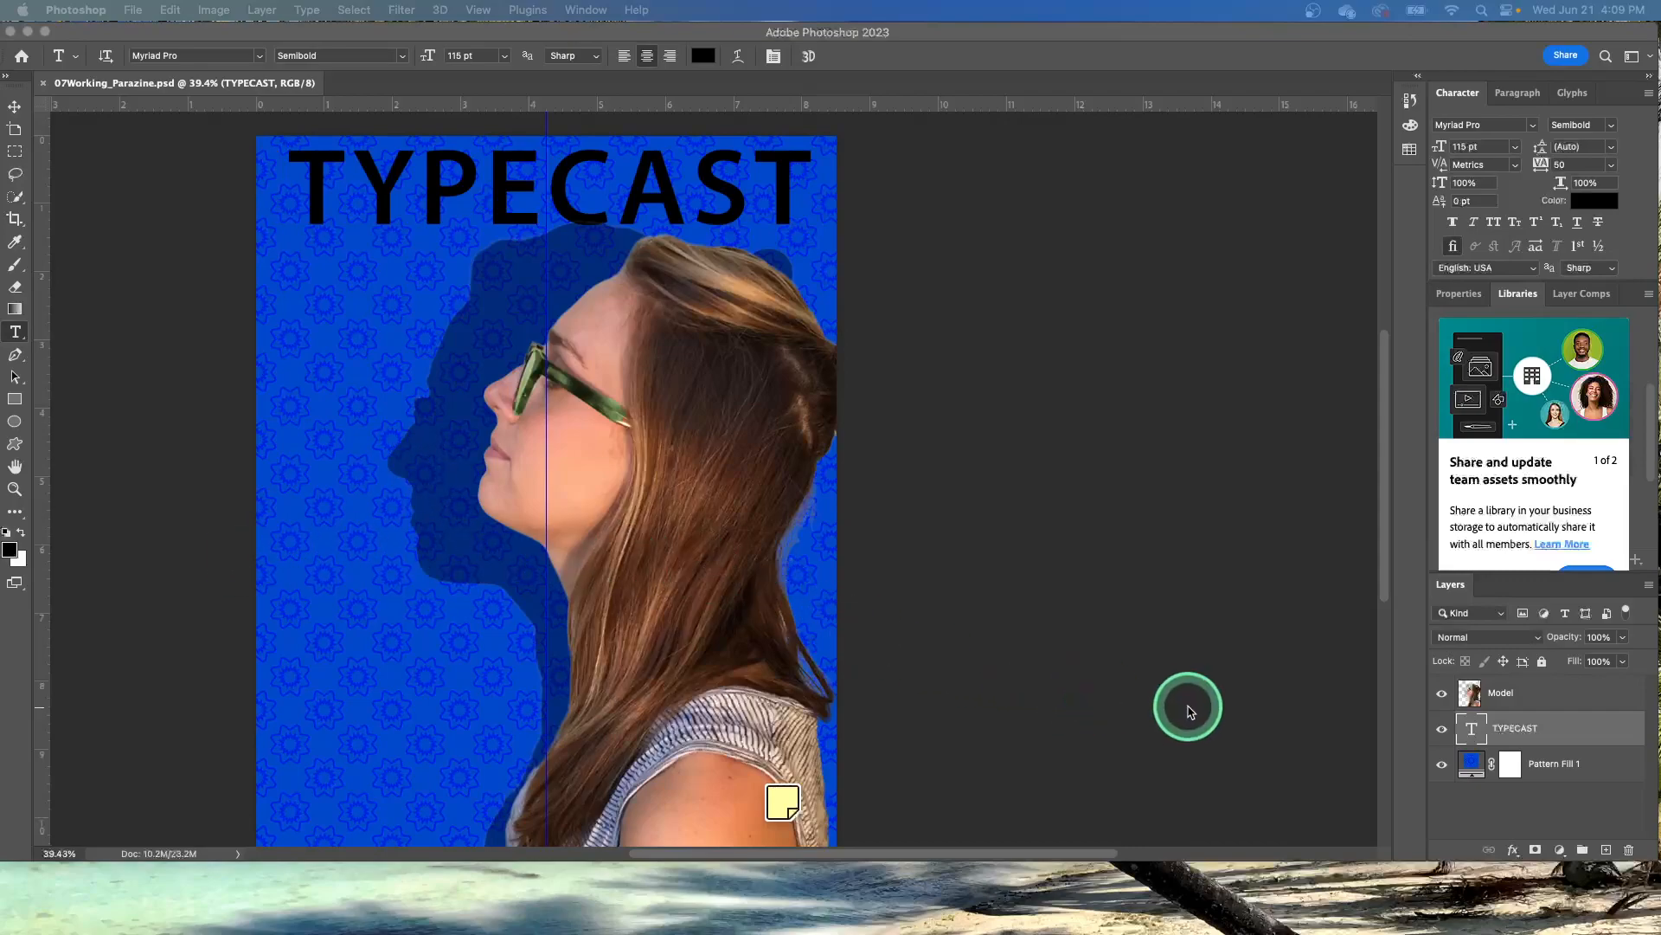
# Place the file Metal.tif as an embedded image directly above the TYPECAST text layer.
pyautogui.click(1545, 730)
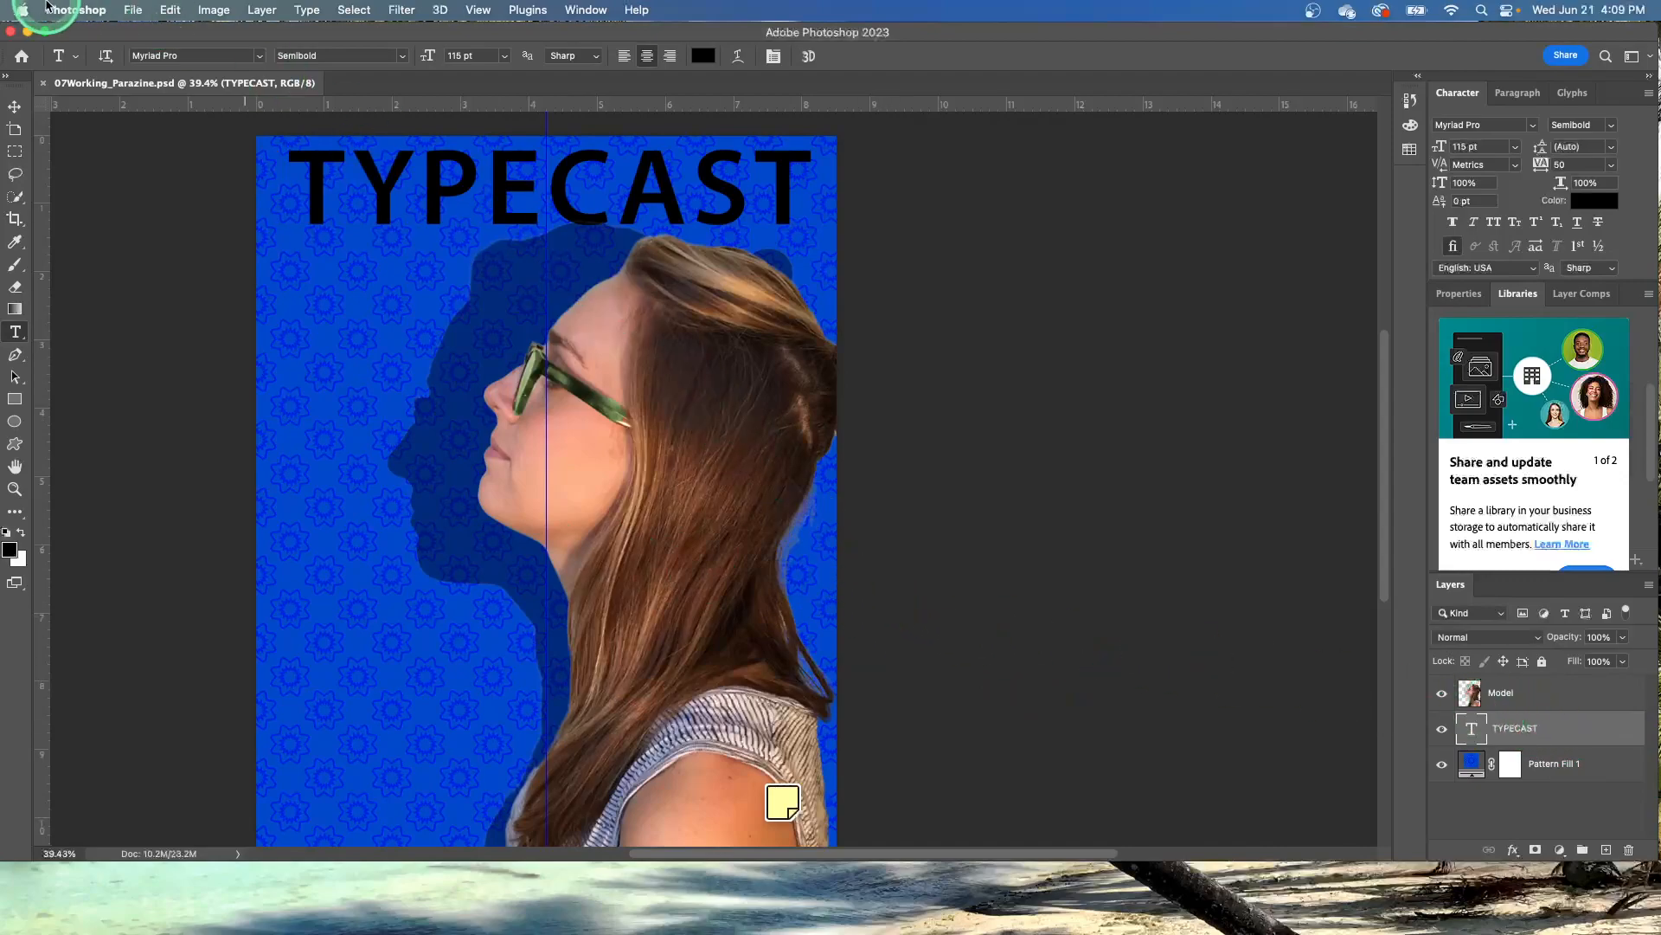
pyautogui.click(119, 12)
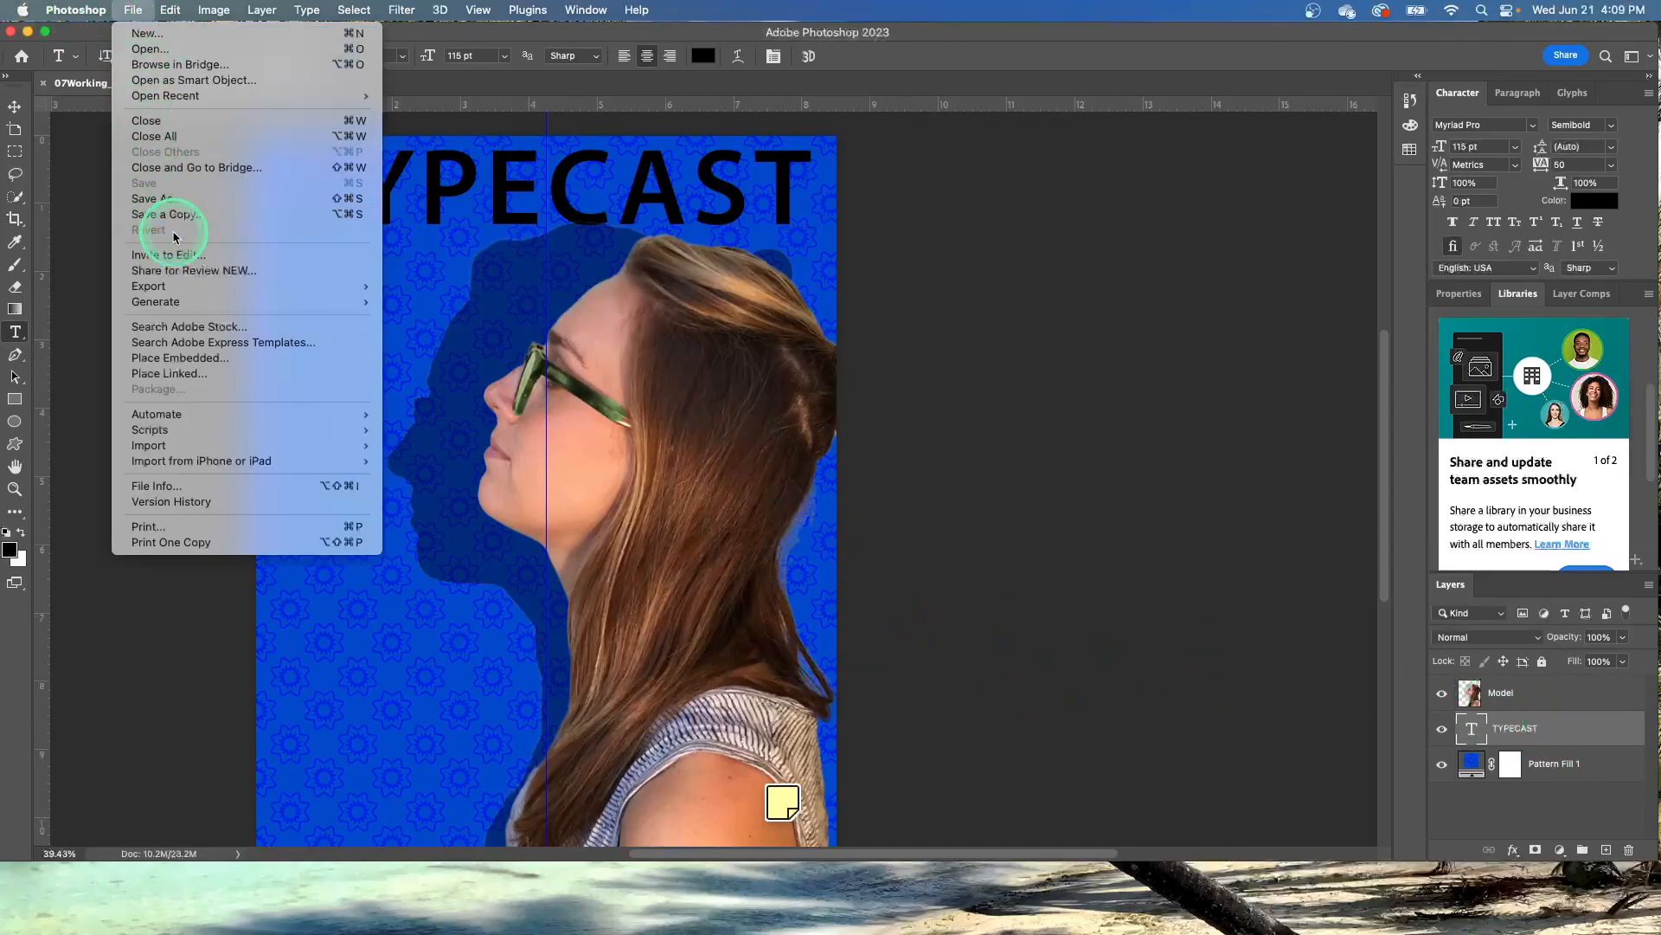
pyautogui.click(200, 357)
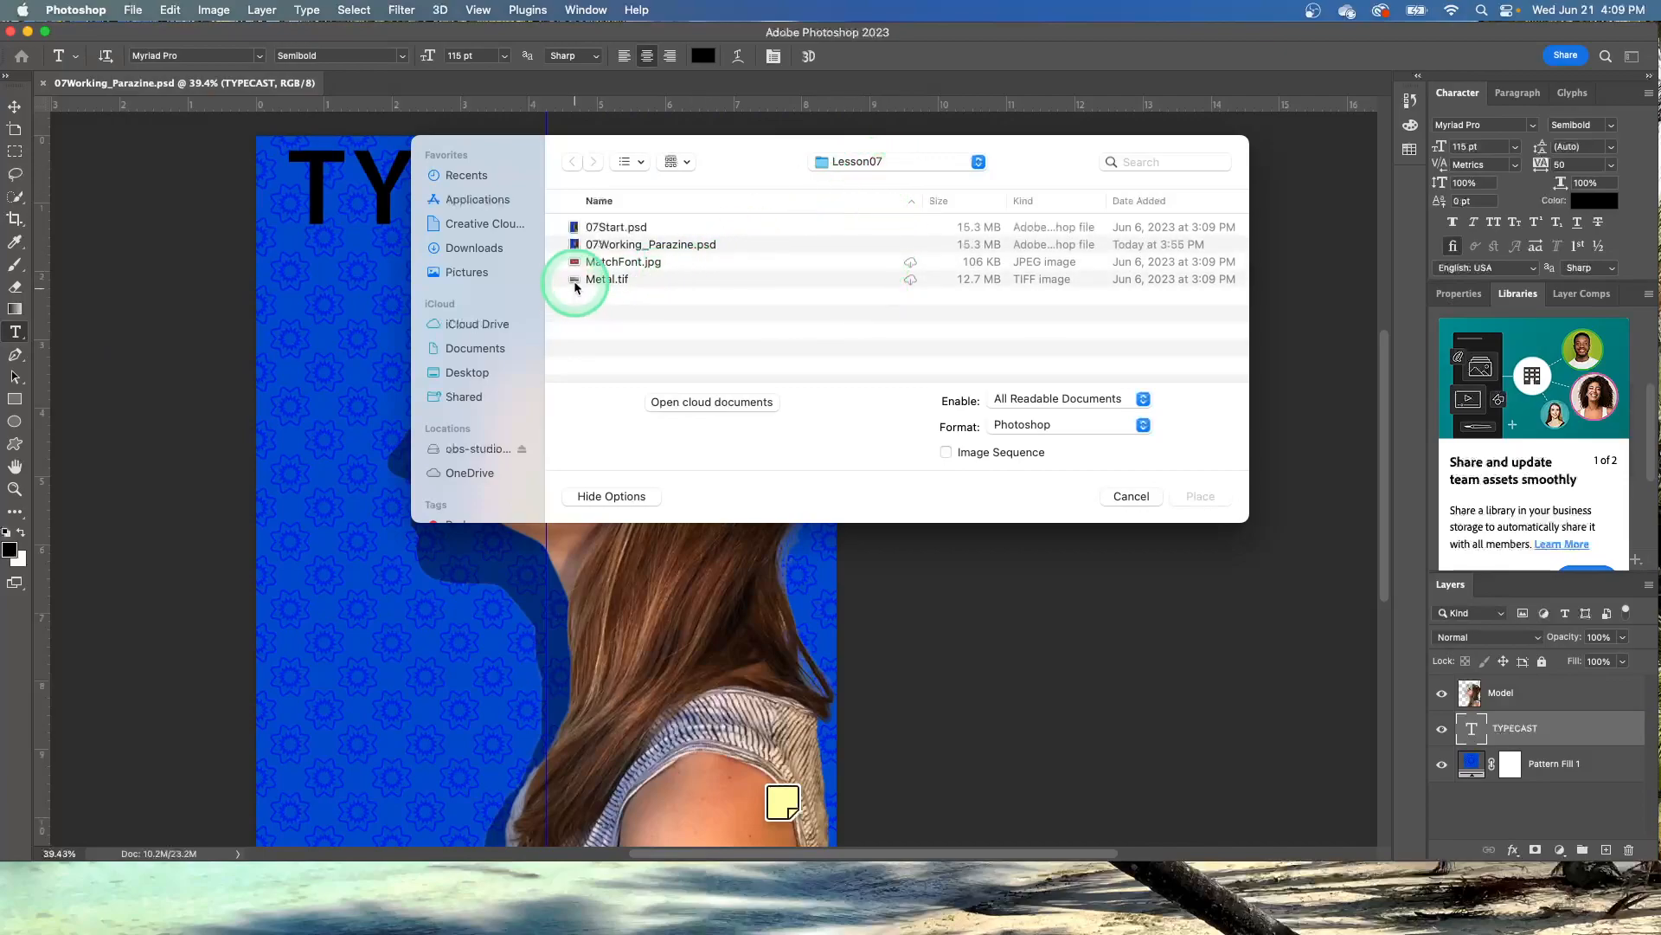
pyautogui.click(608, 280)
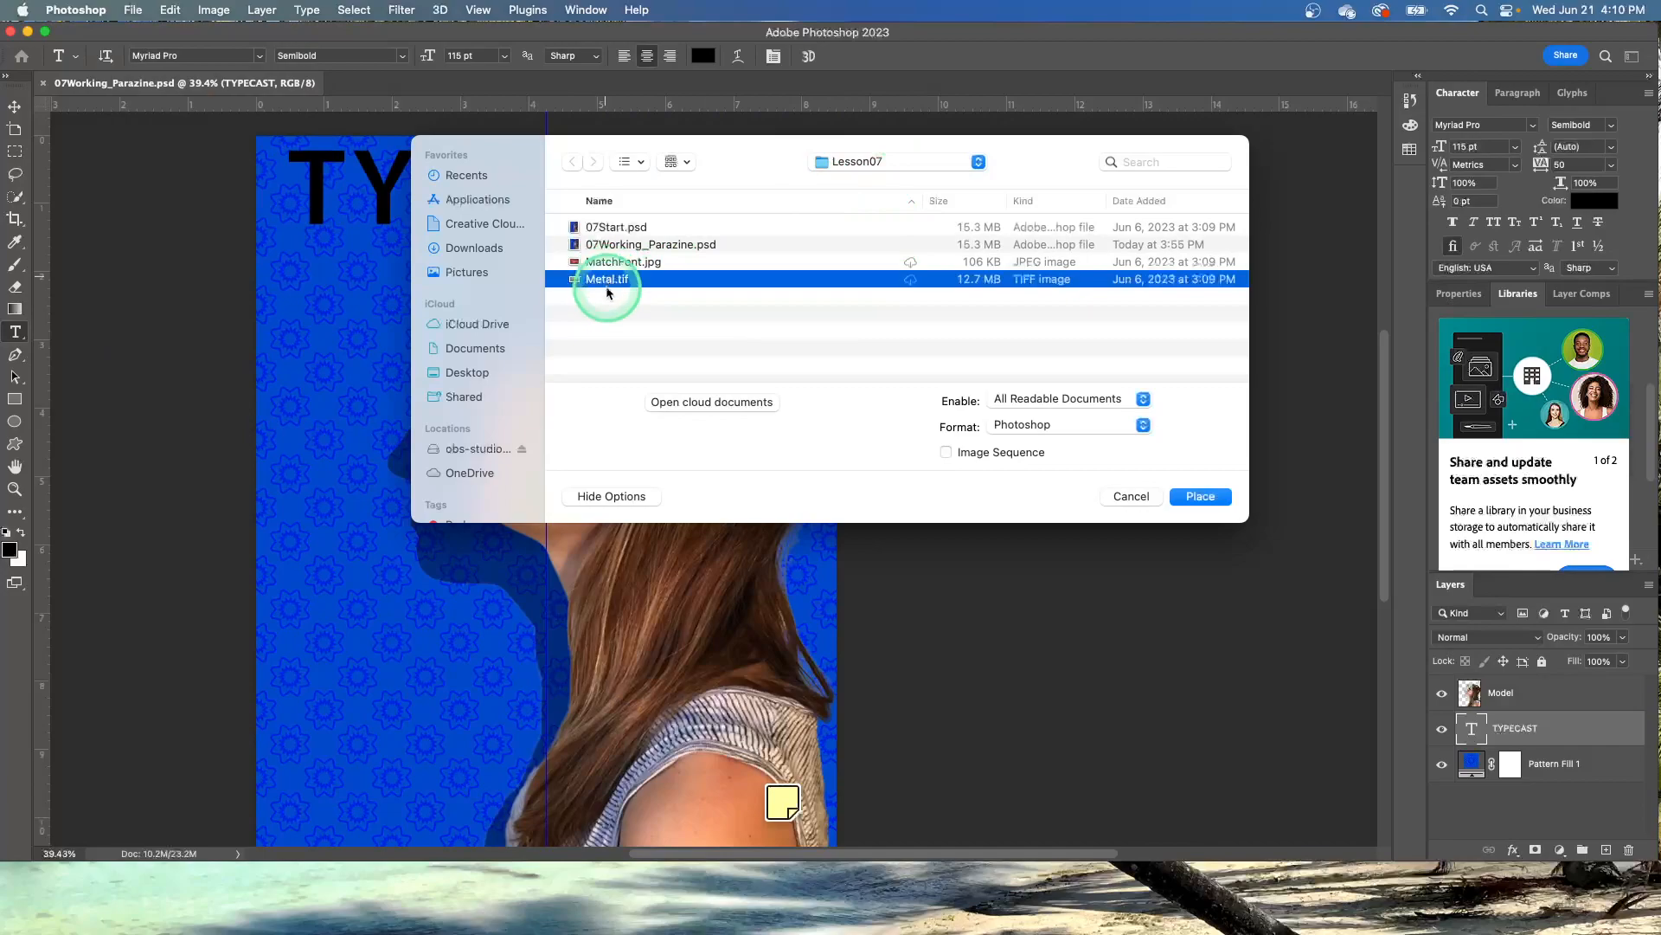
pyautogui.click(1206, 497)
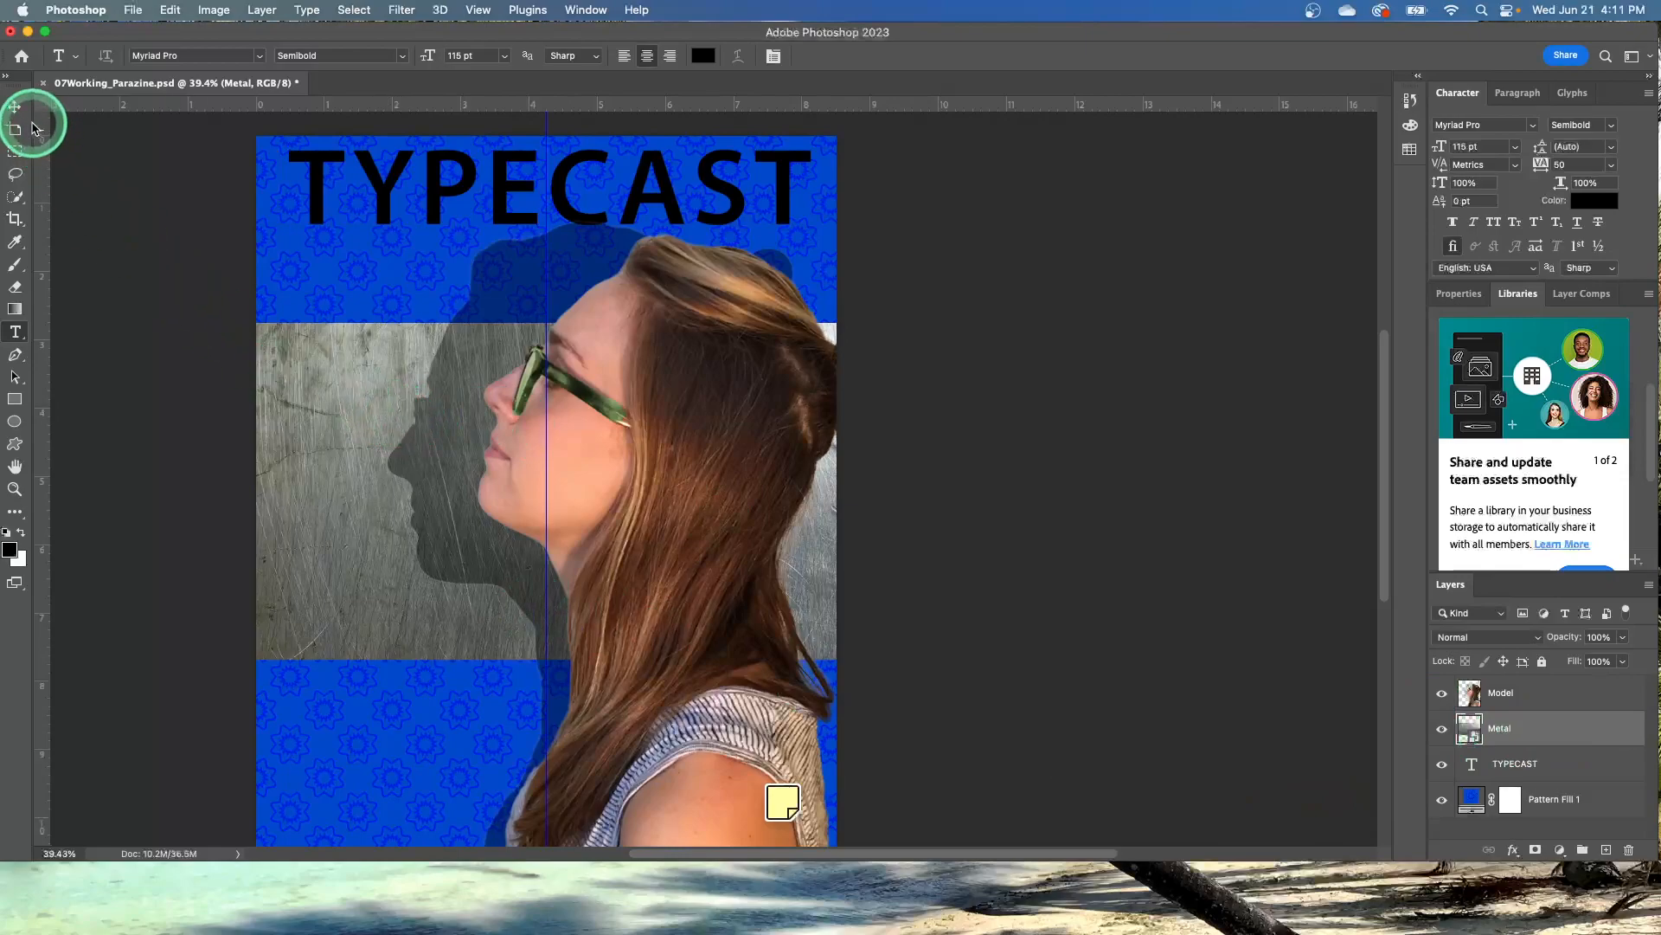
# Move the metal image up so its upper edge aligns with the page top and it covers the TYPECAST title.
pyautogui.click(14, 106)
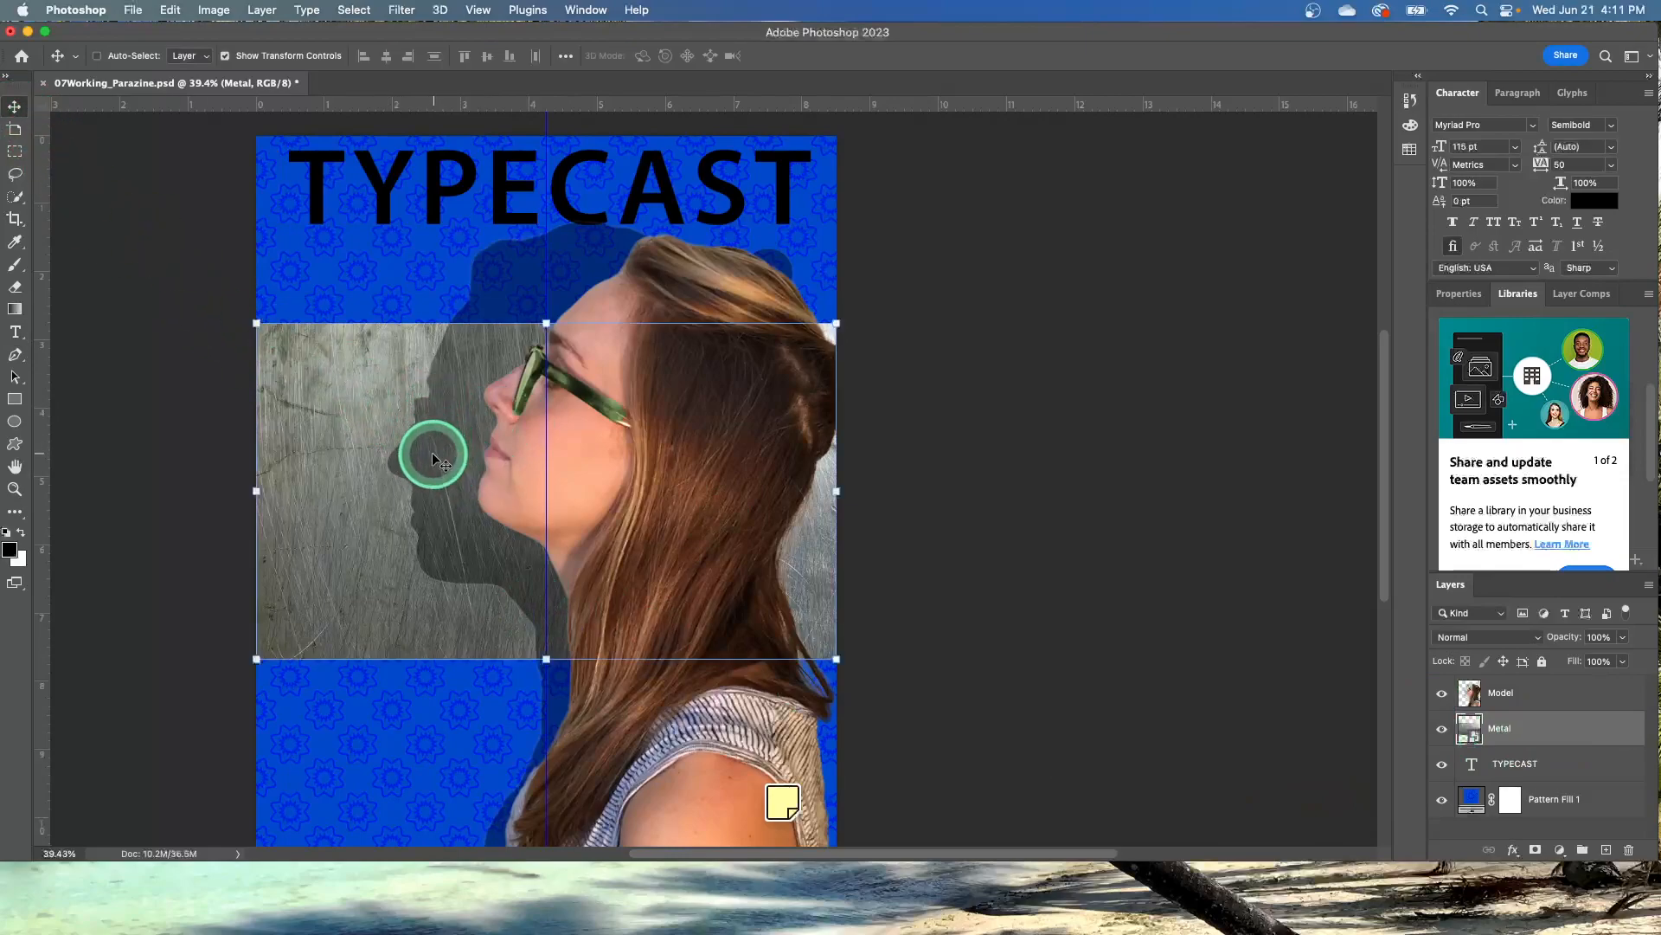
pyautogui.moveTo(430, 456); pyautogui.dragTo(426, 272)
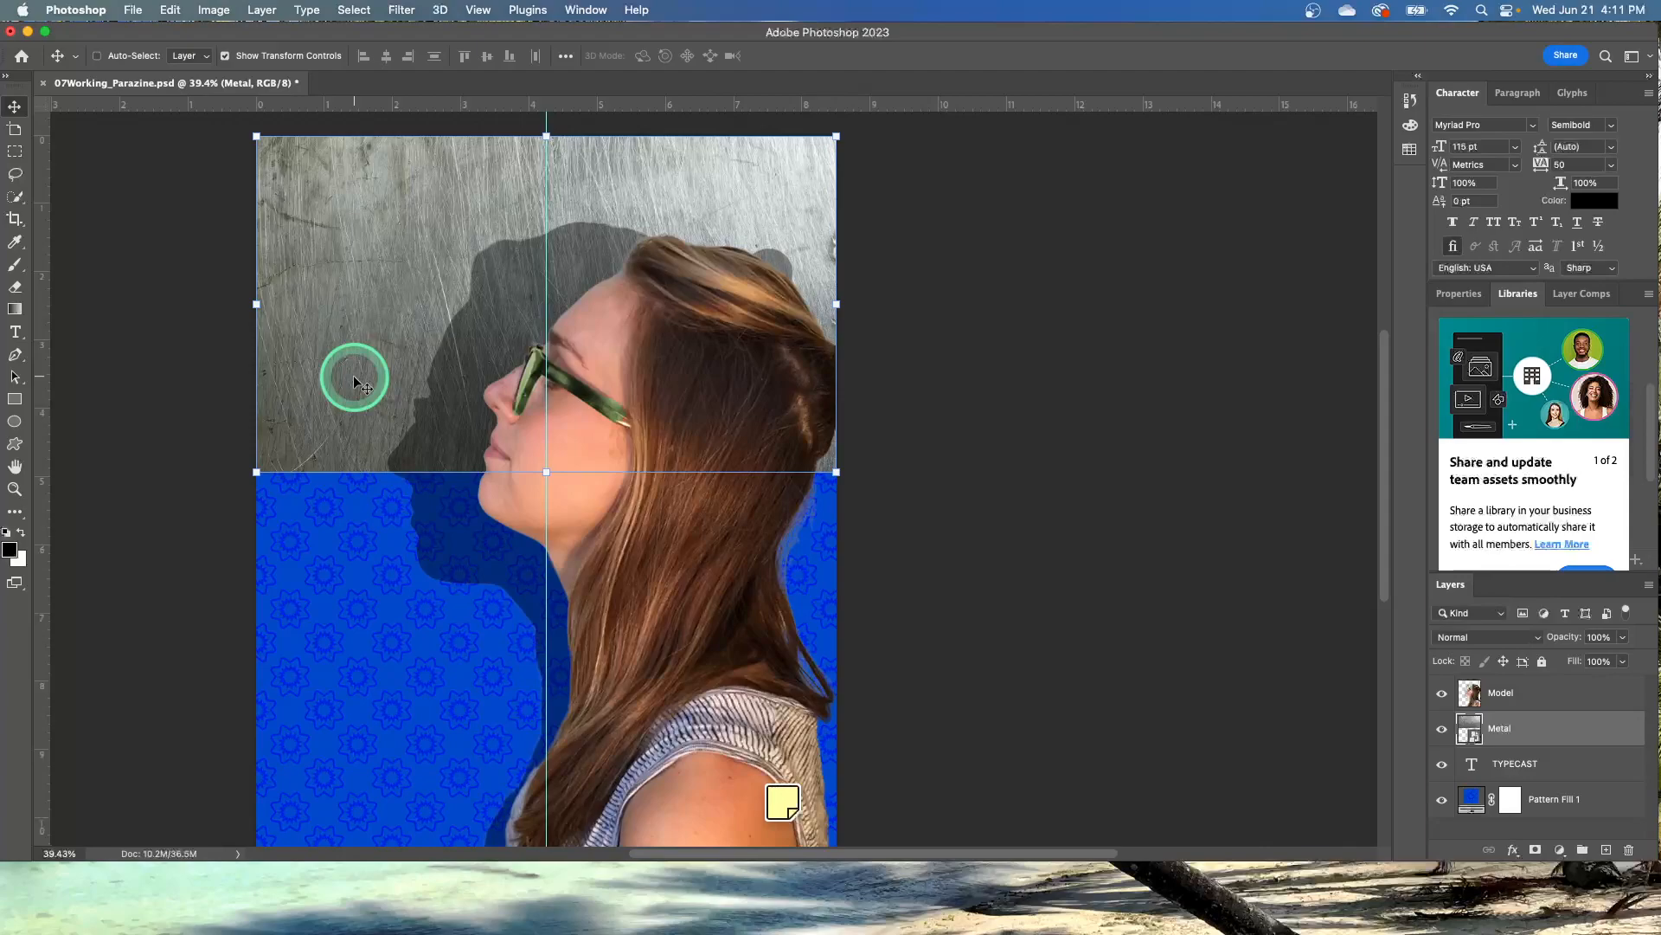
pyautogui.hscroll(5, 1031, 408)
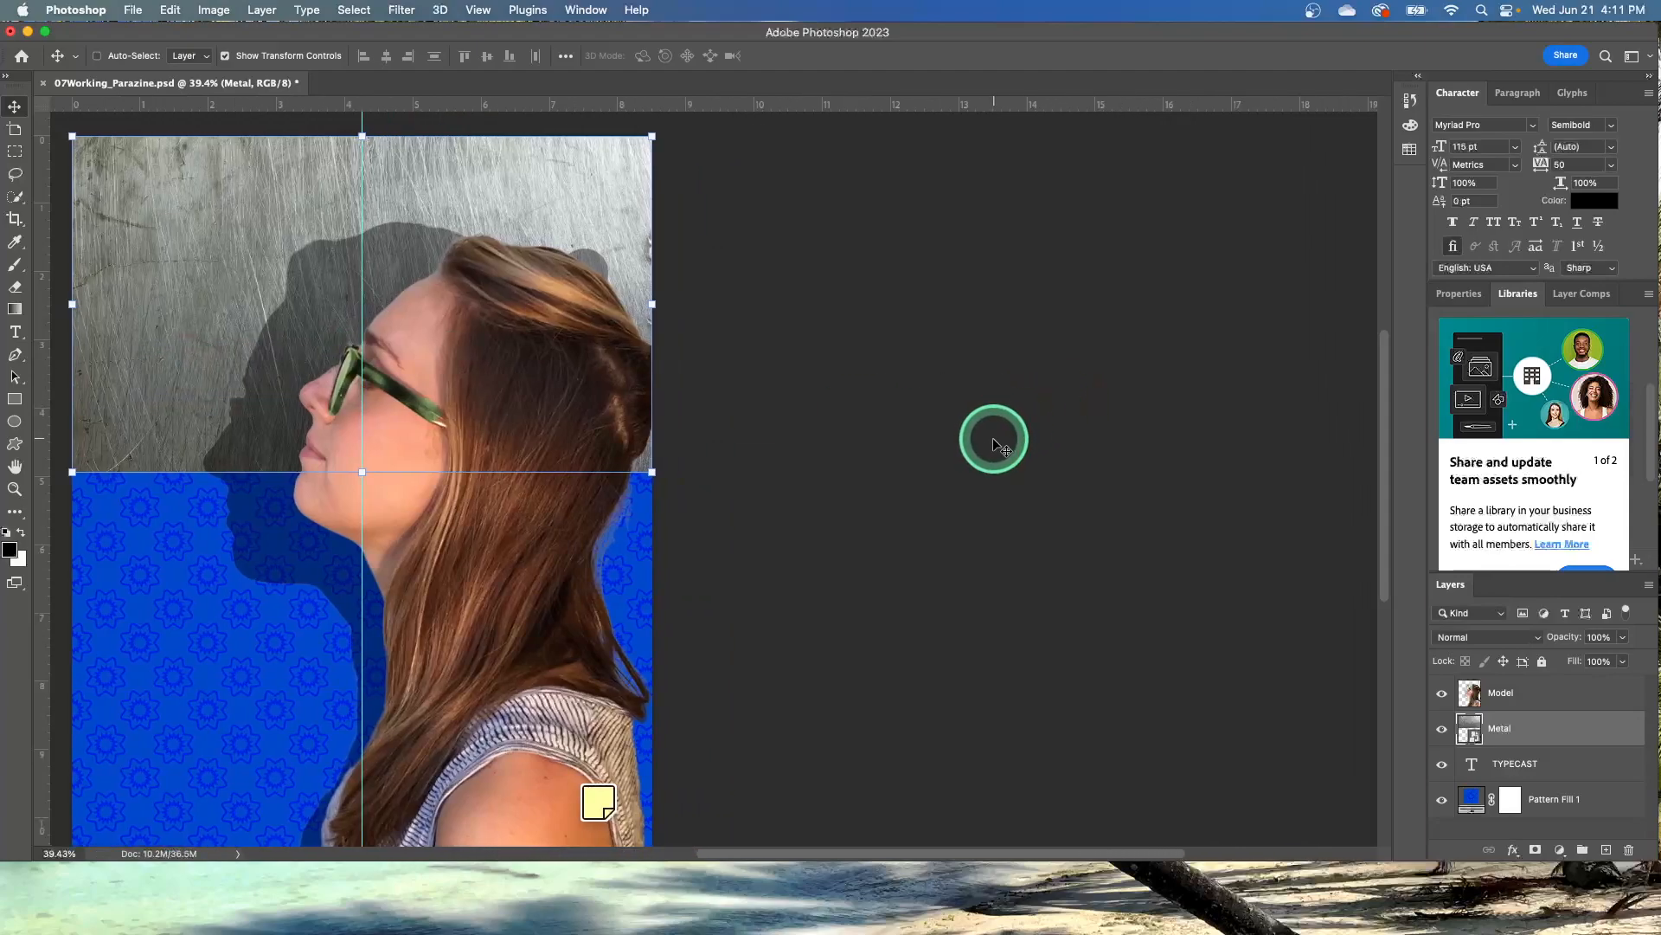
pyautogui.hscroll(-3, 999, 441)
pyautogui.hscroll(-4, 998, 439)
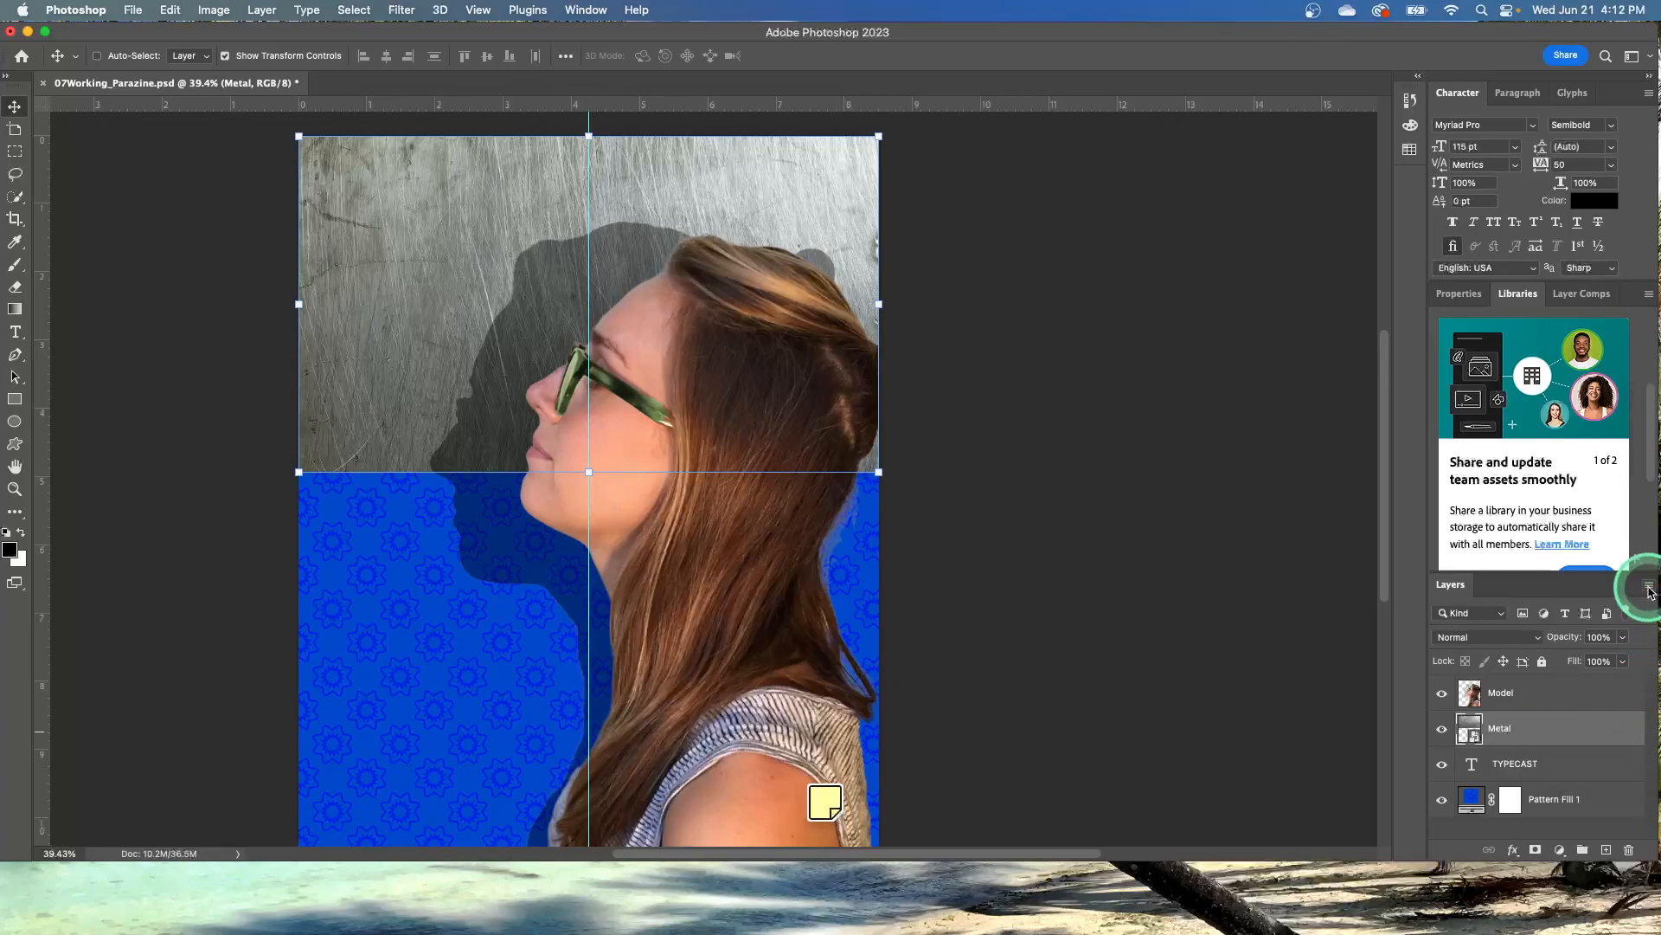
# Create a clipping mask so the Metal layer is clipped to the TYPECAST text layer.
pyautogui.click(1471, 303)
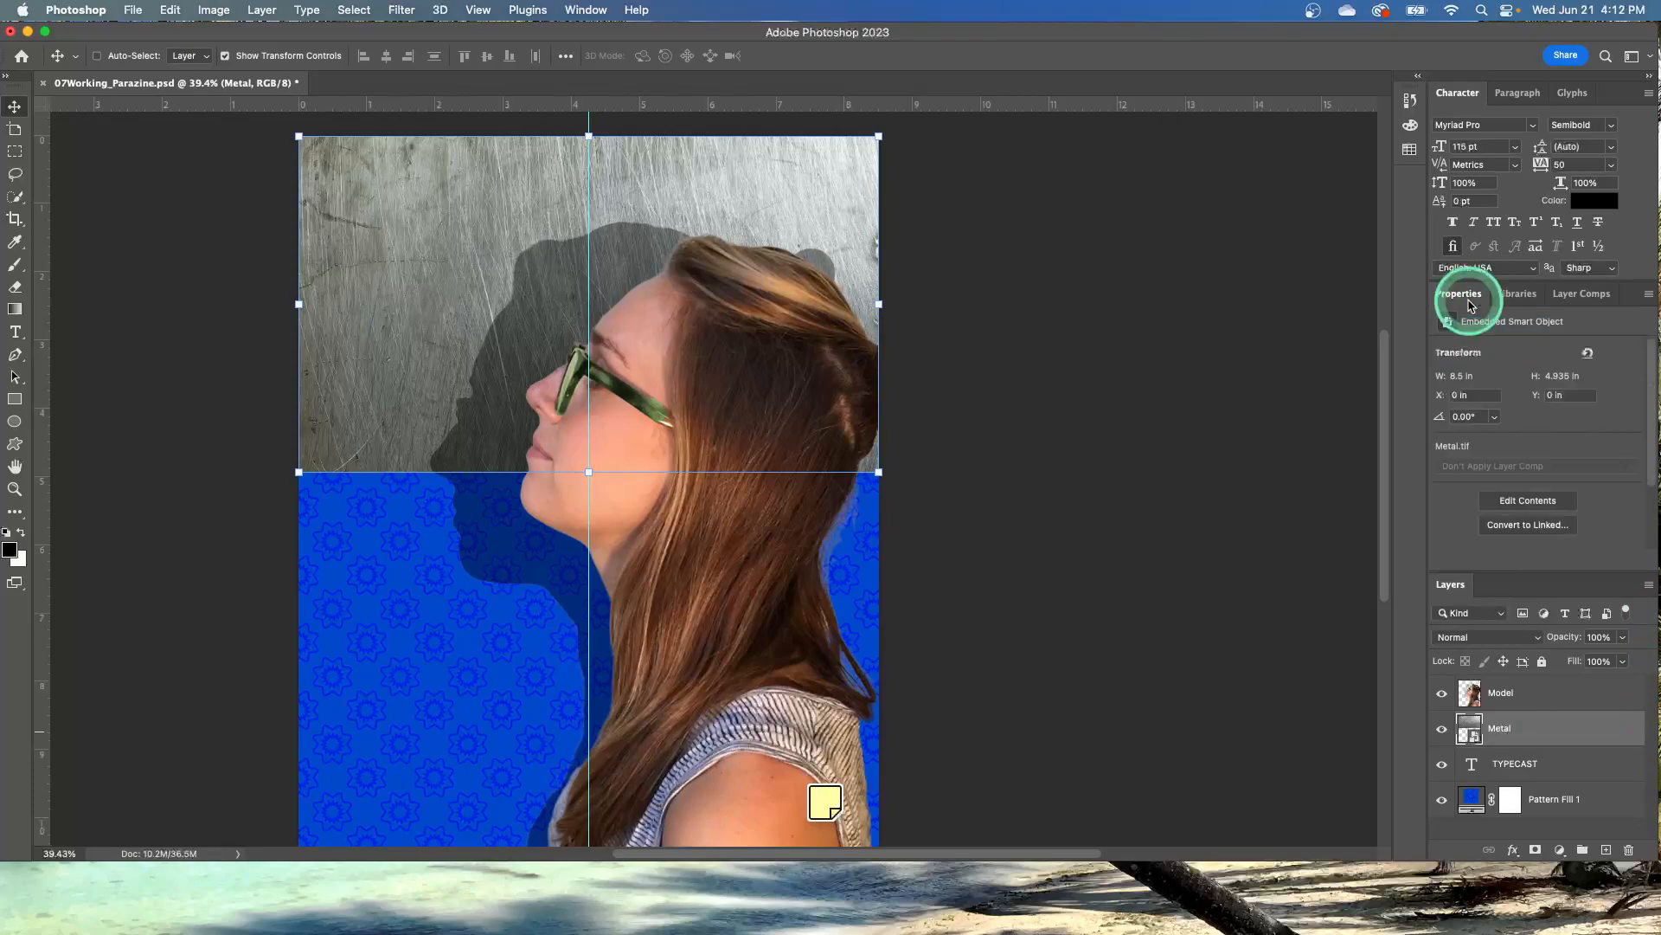
pyautogui.click(1649, 586)
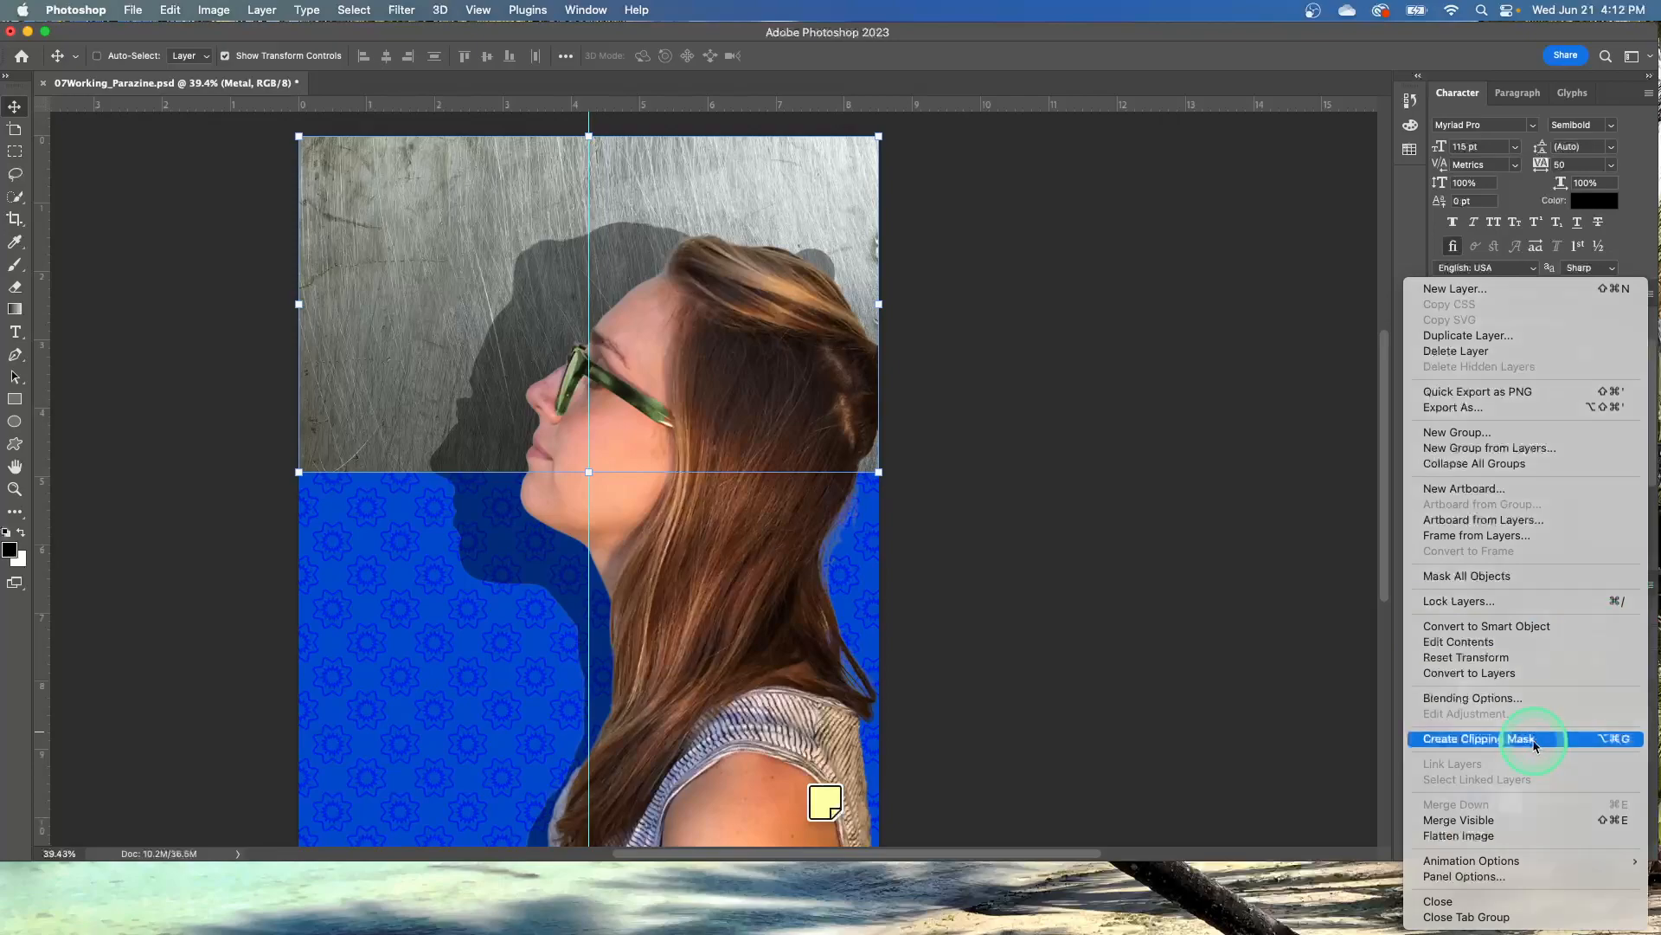
pyautogui.click(1561, 738)
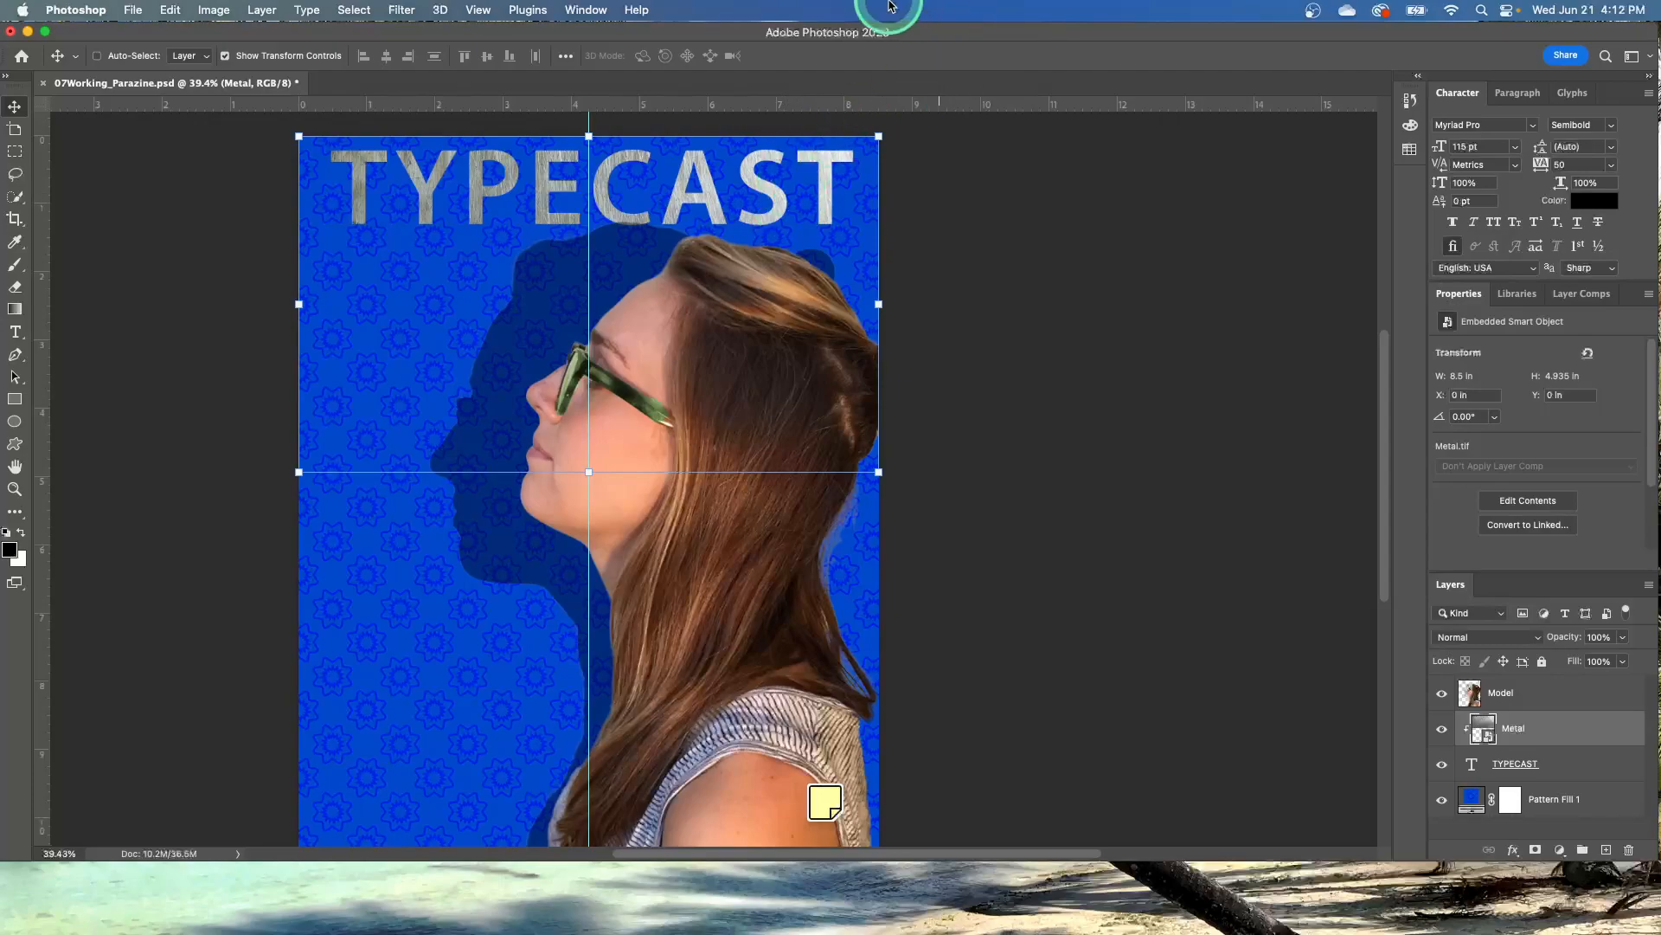
pyautogui.click(264, 10)
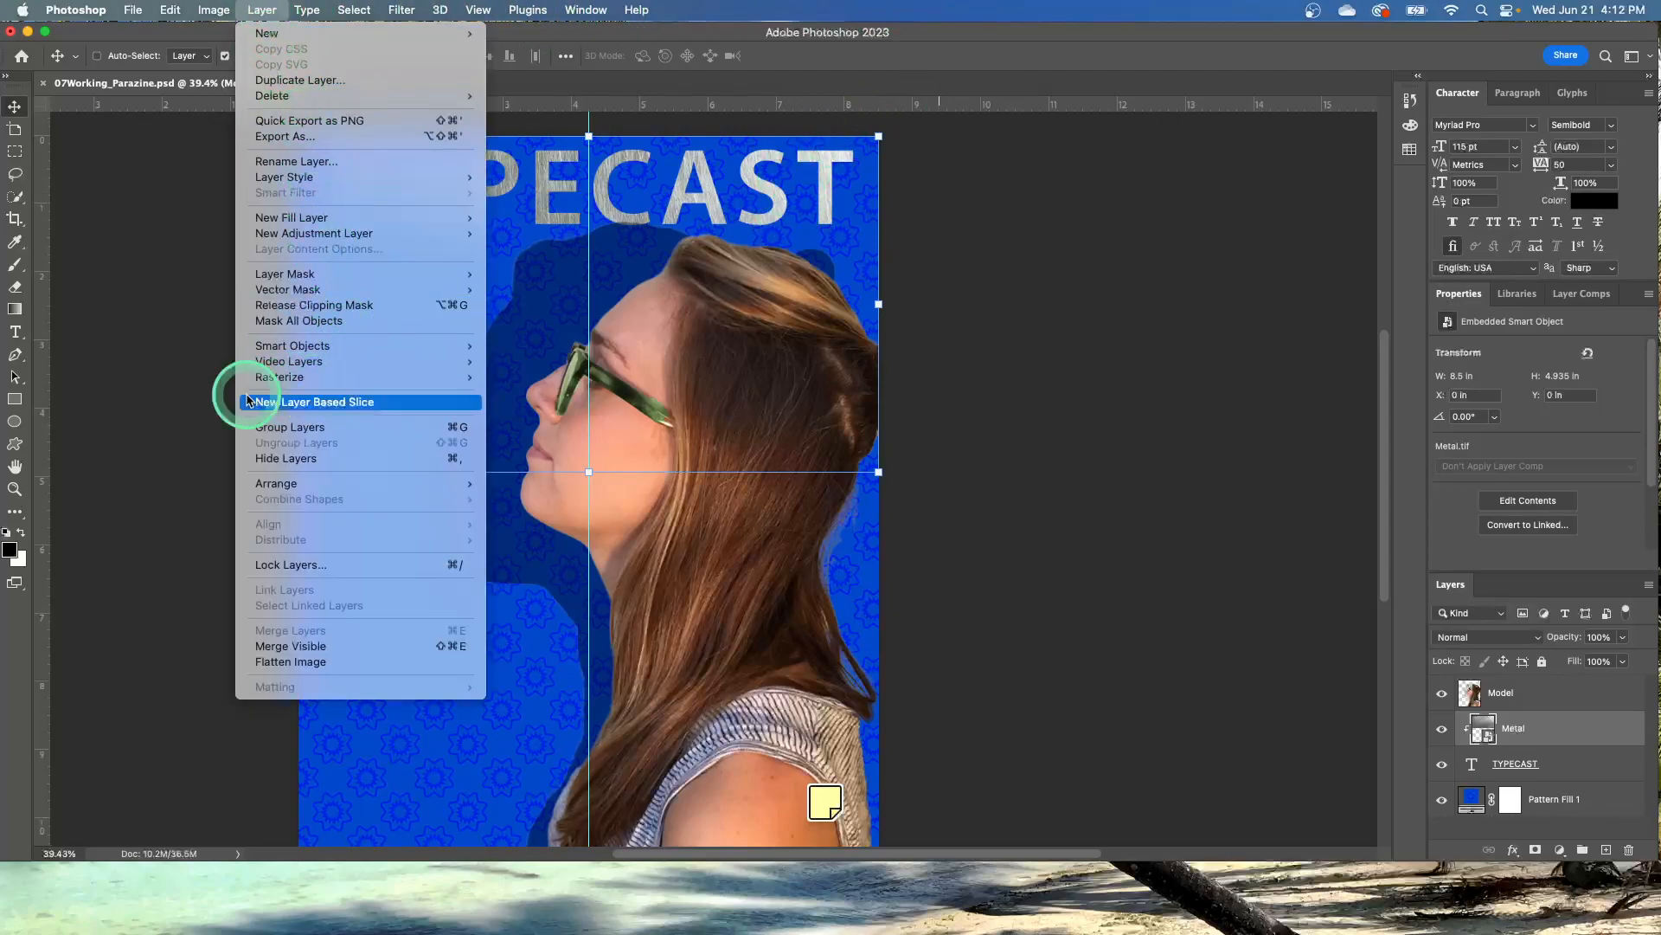
pyautogui.click(1181, 523)
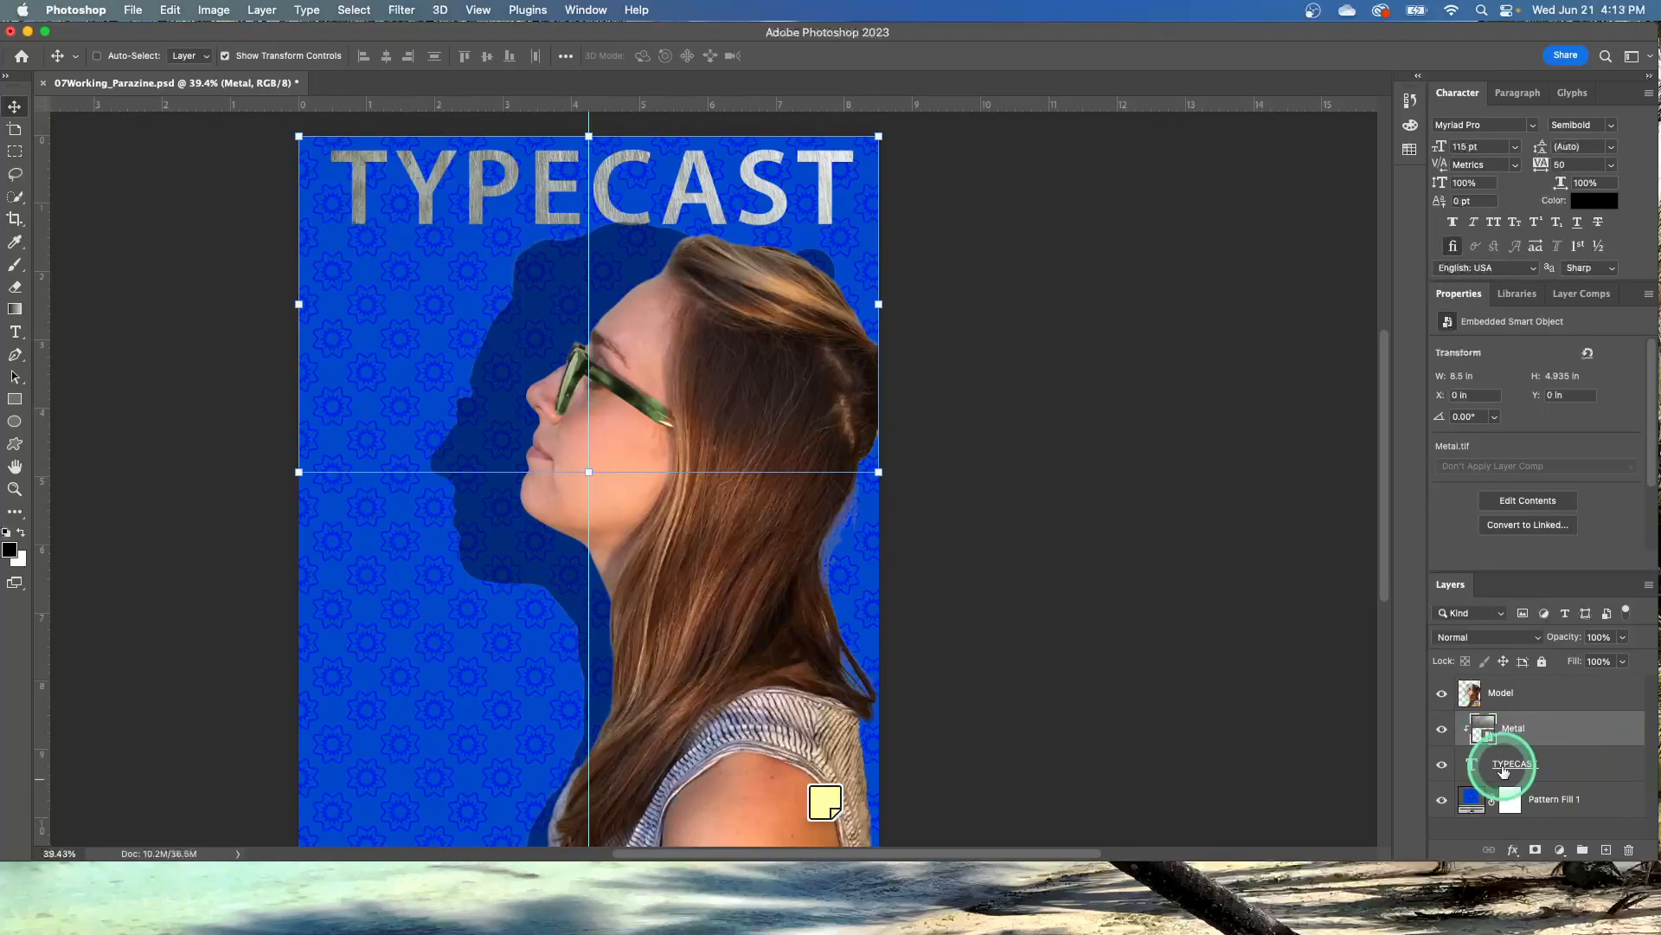
pyautogui.keyDown('alt'); pyautogui.click(1469, 729); pyautogui.keyUp('alt')
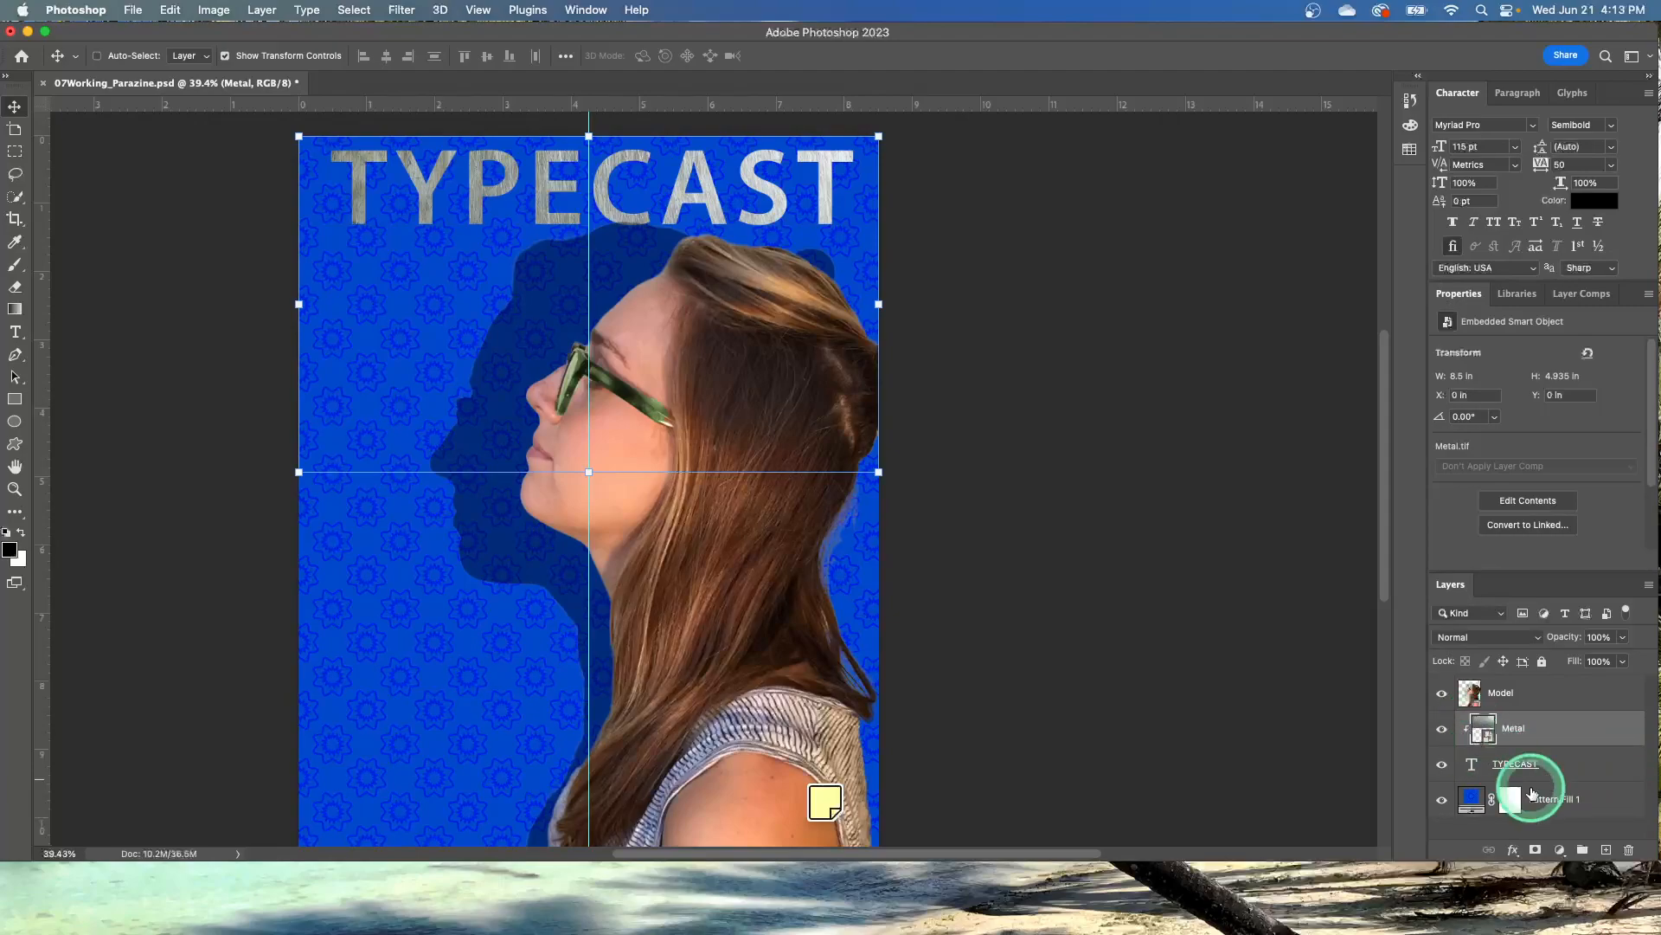
# Add an Inner Shadow effect with its default settings to the TYPECAST text layer.
pyautogui.click(1596, 779)
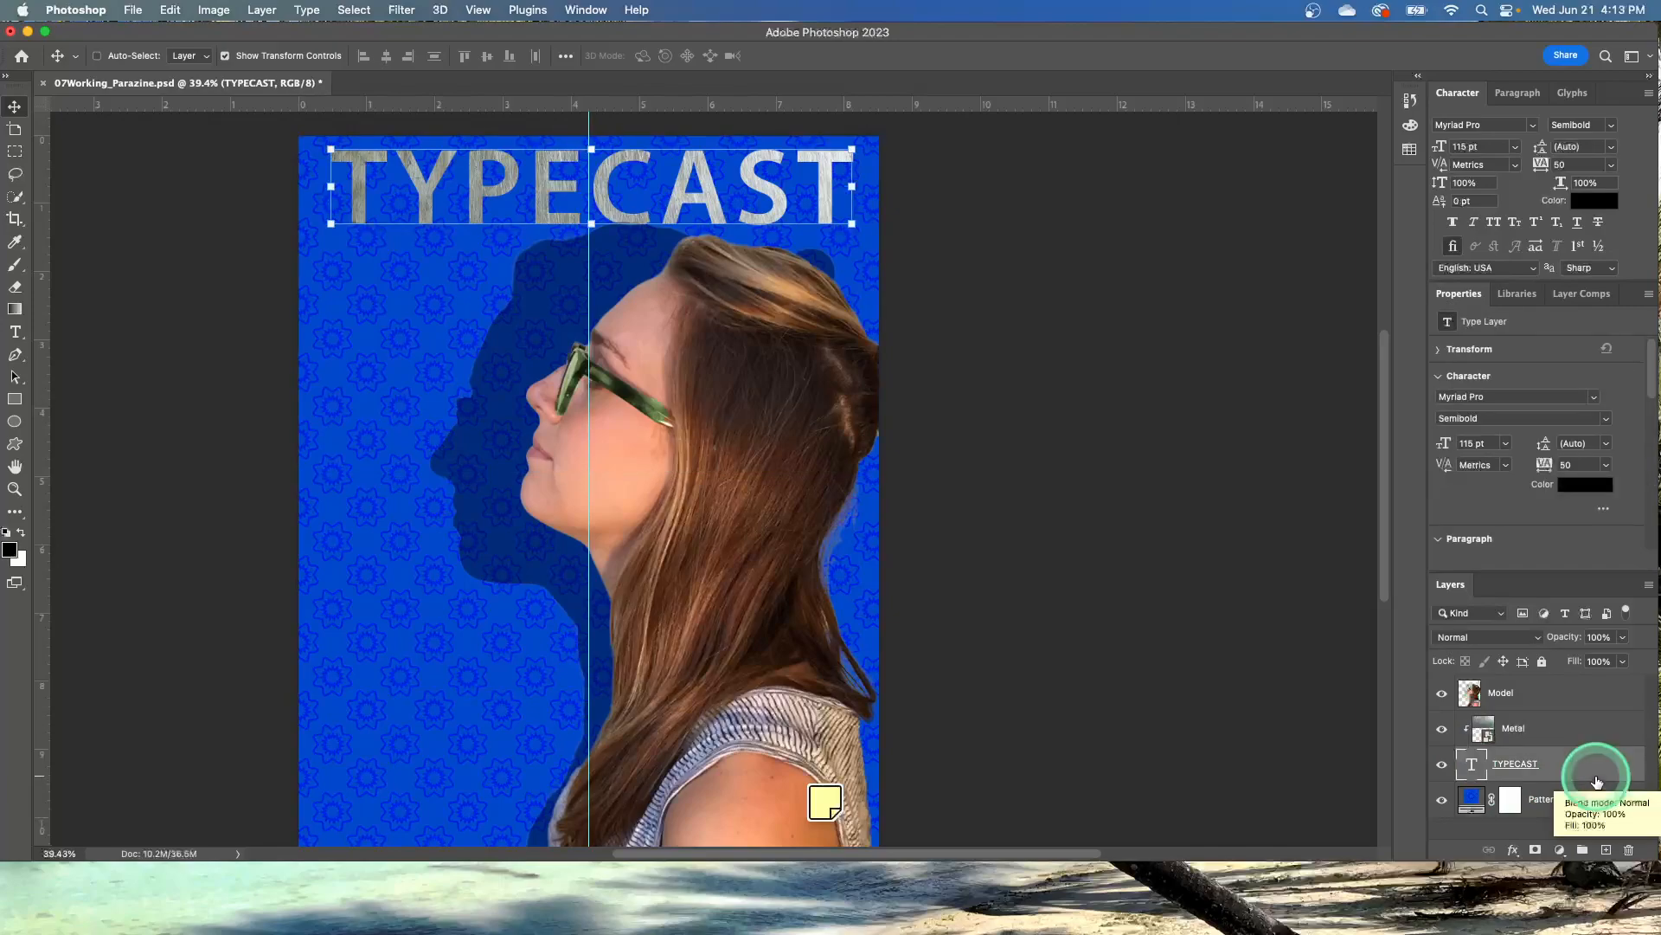
pyautogui.click(1513, 852)
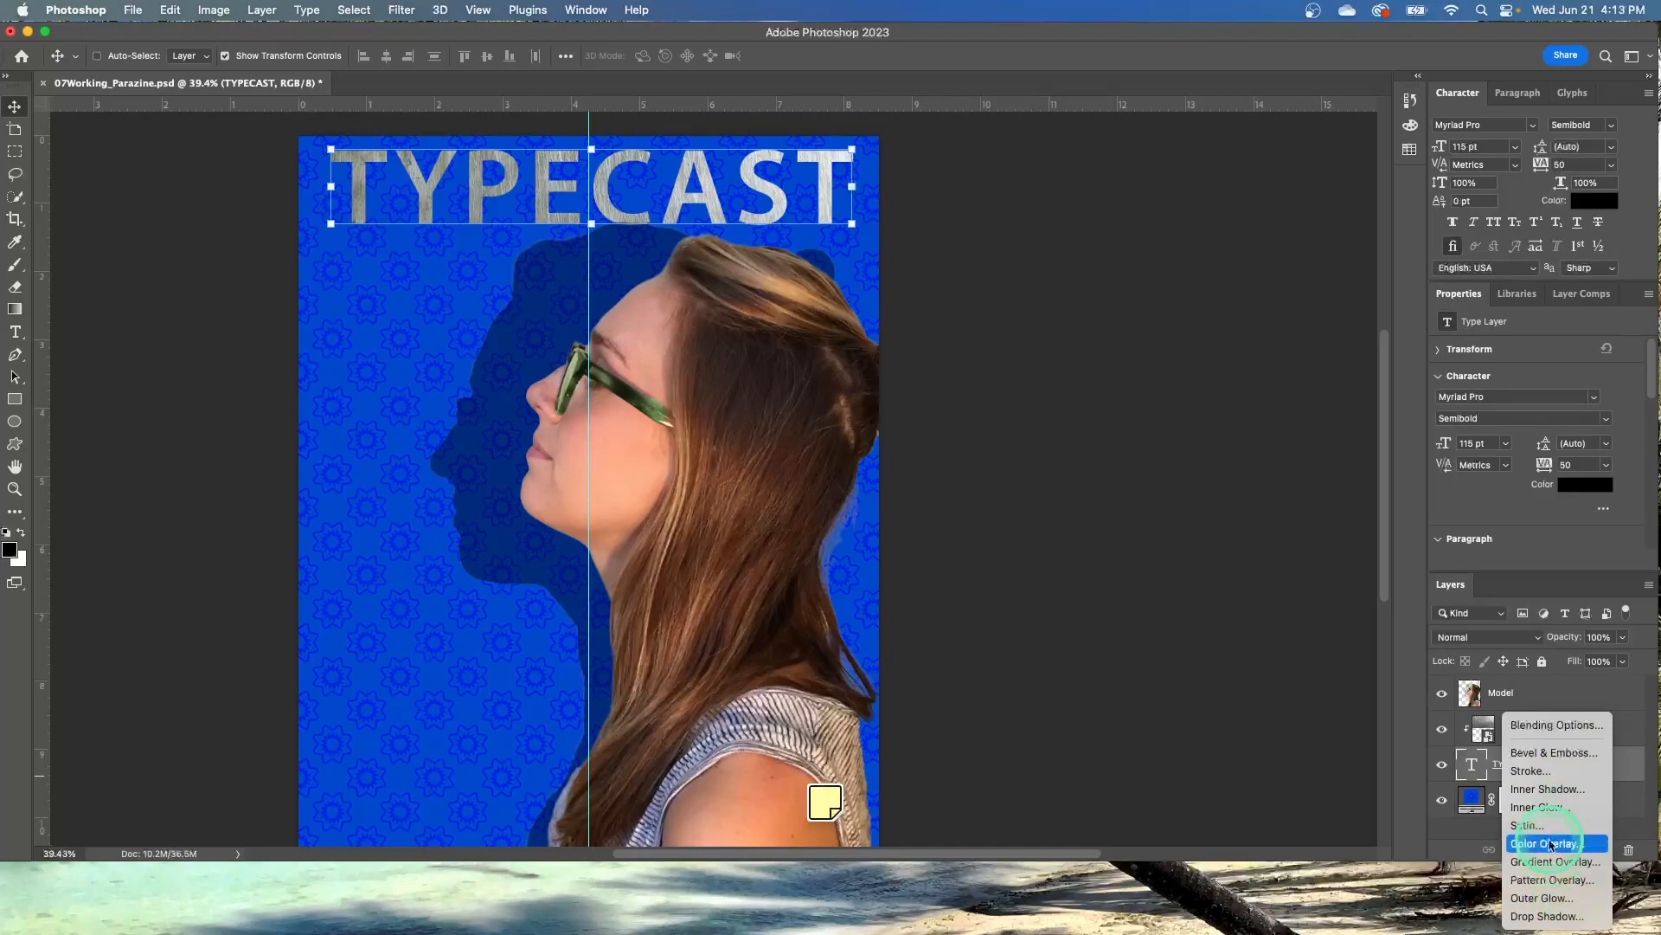
pyautogui.click(1545, 788)
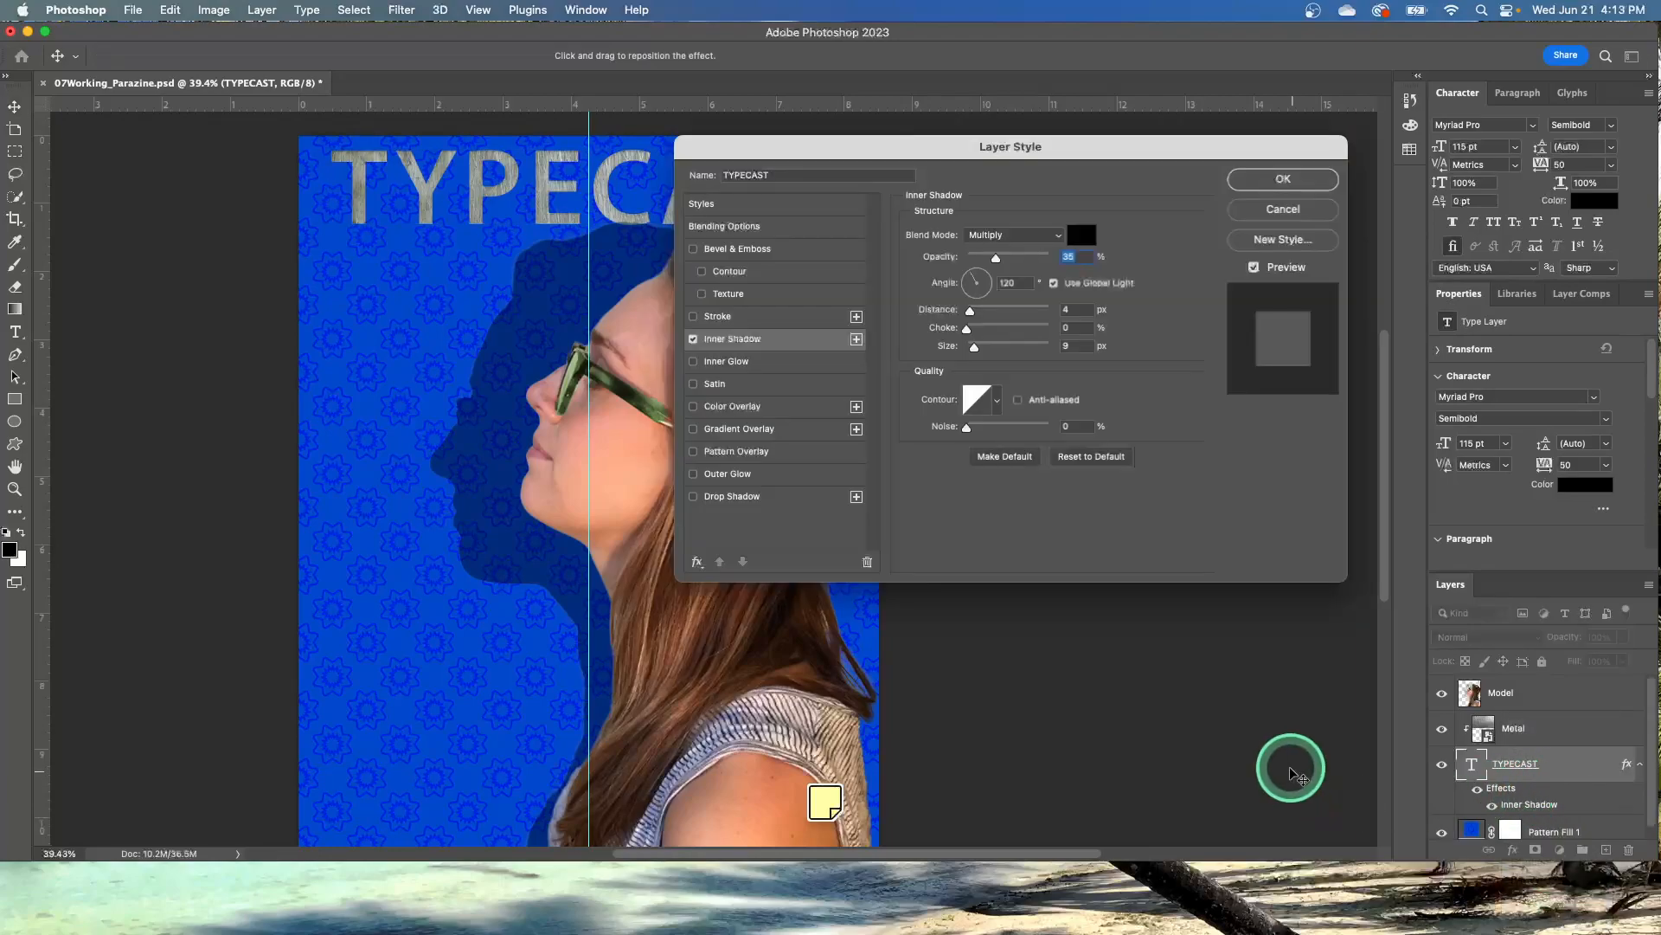
pyautogui.moveTo(1100, 151); pyautogui.dragTo(919, 258)
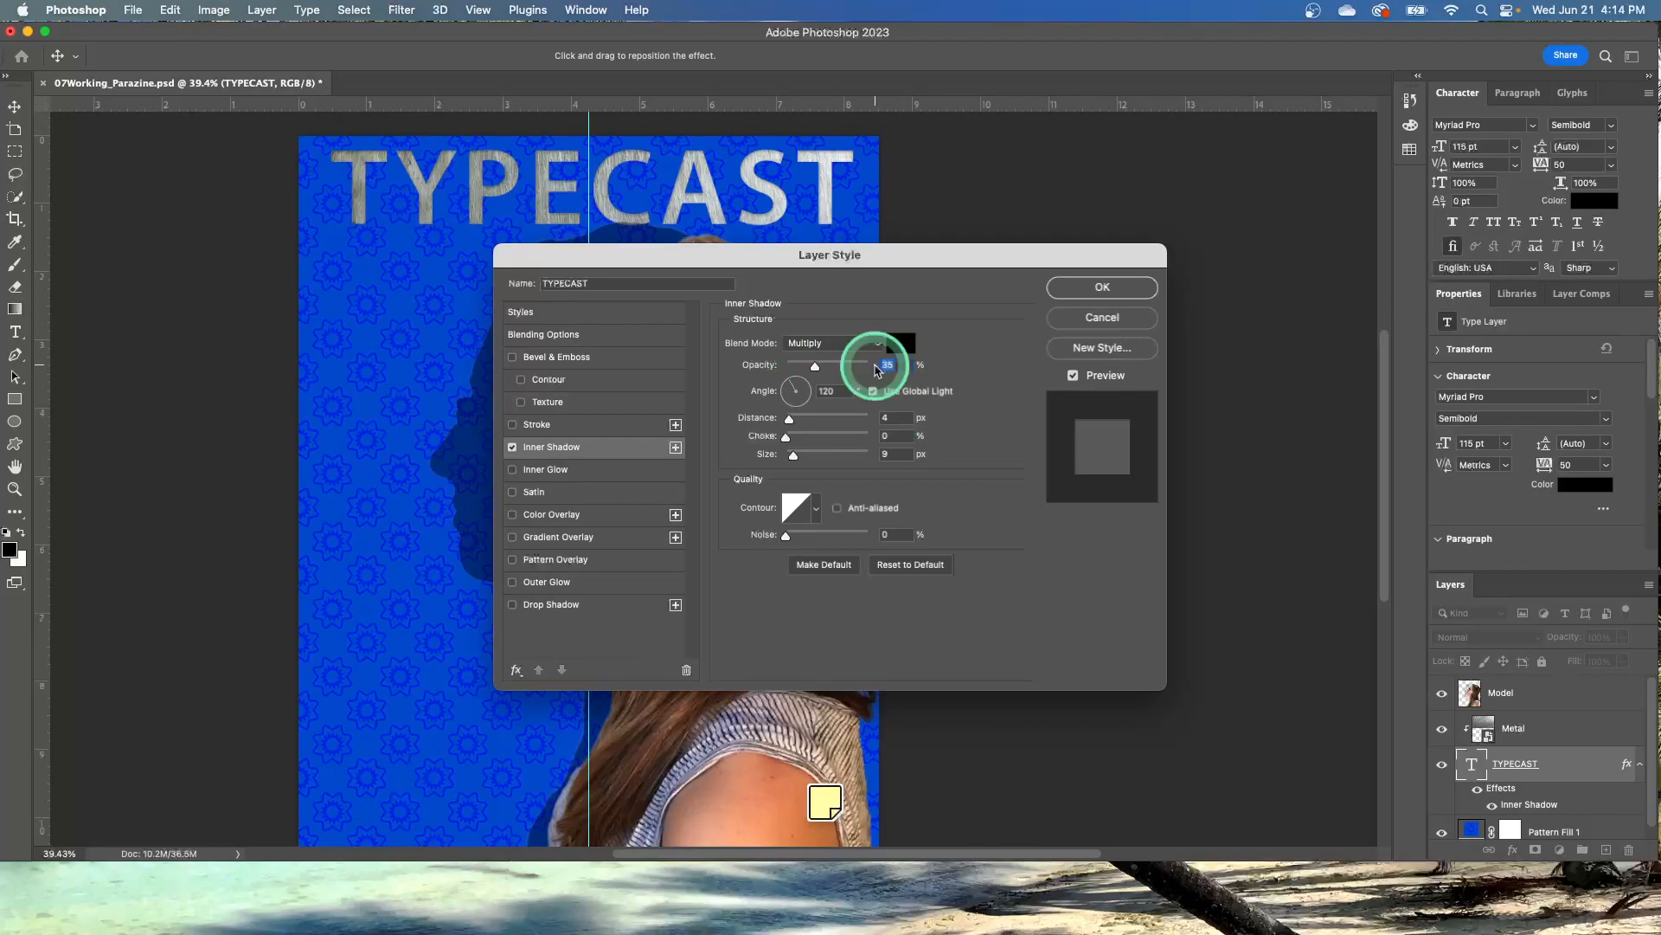
pyautogui.press('Return')
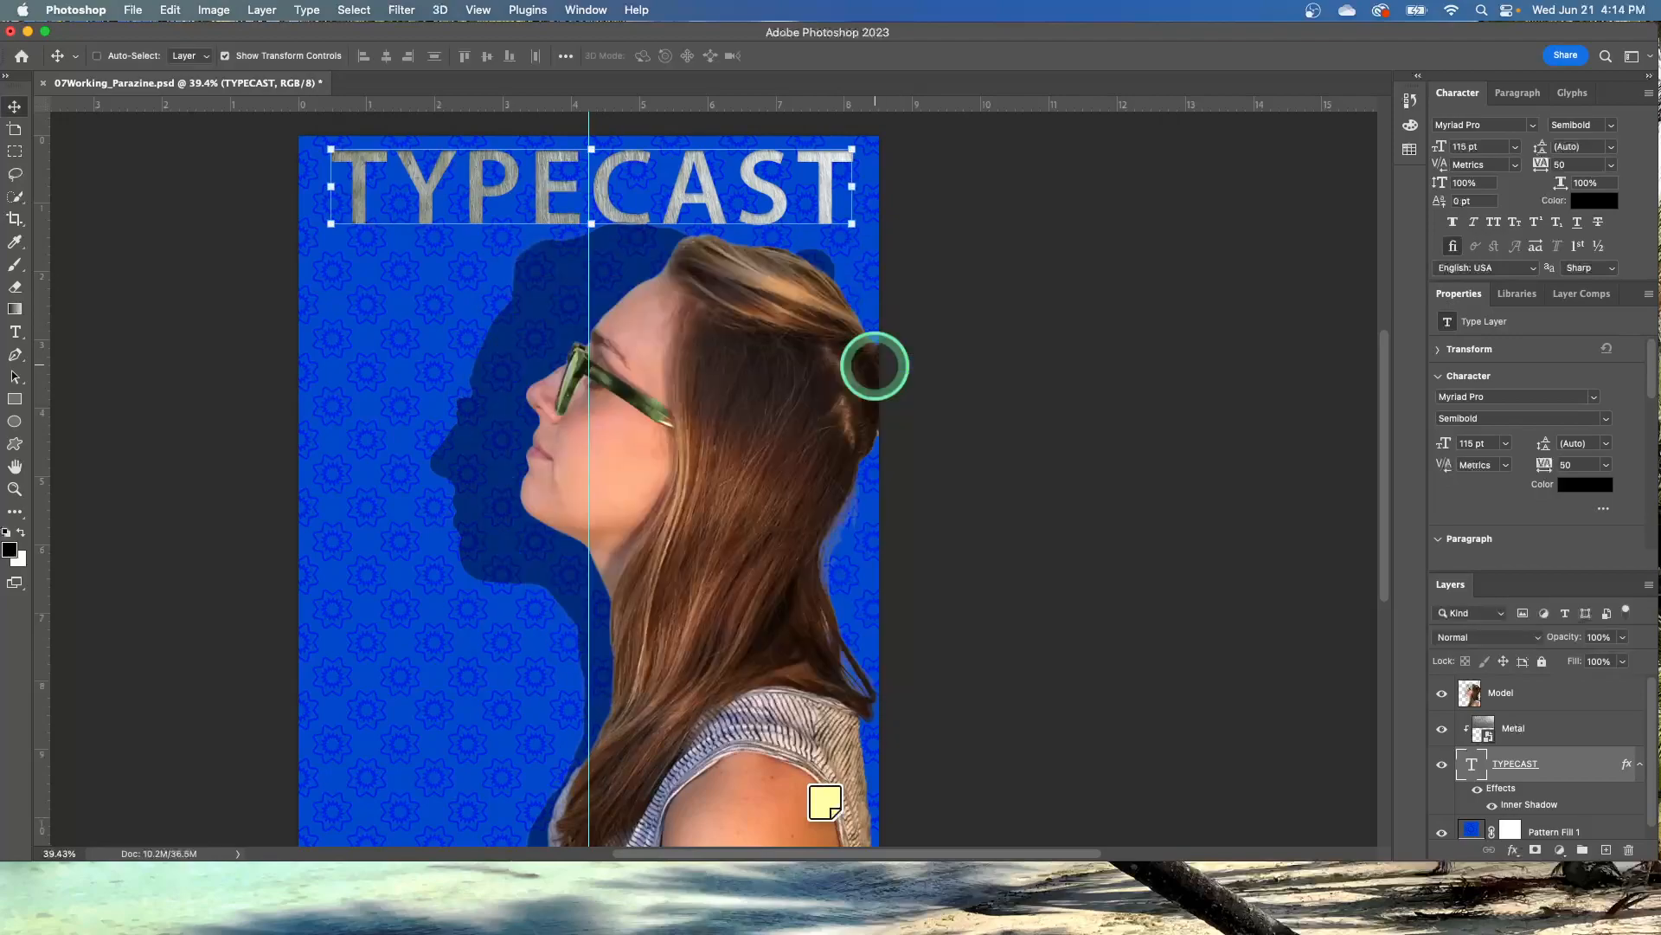
# Set the TYPECAST layer's inner shadow to 48% opacity, 18 px distance, 0% choke and 16 px size.
pyautogui.doubleClick(1585, 767)
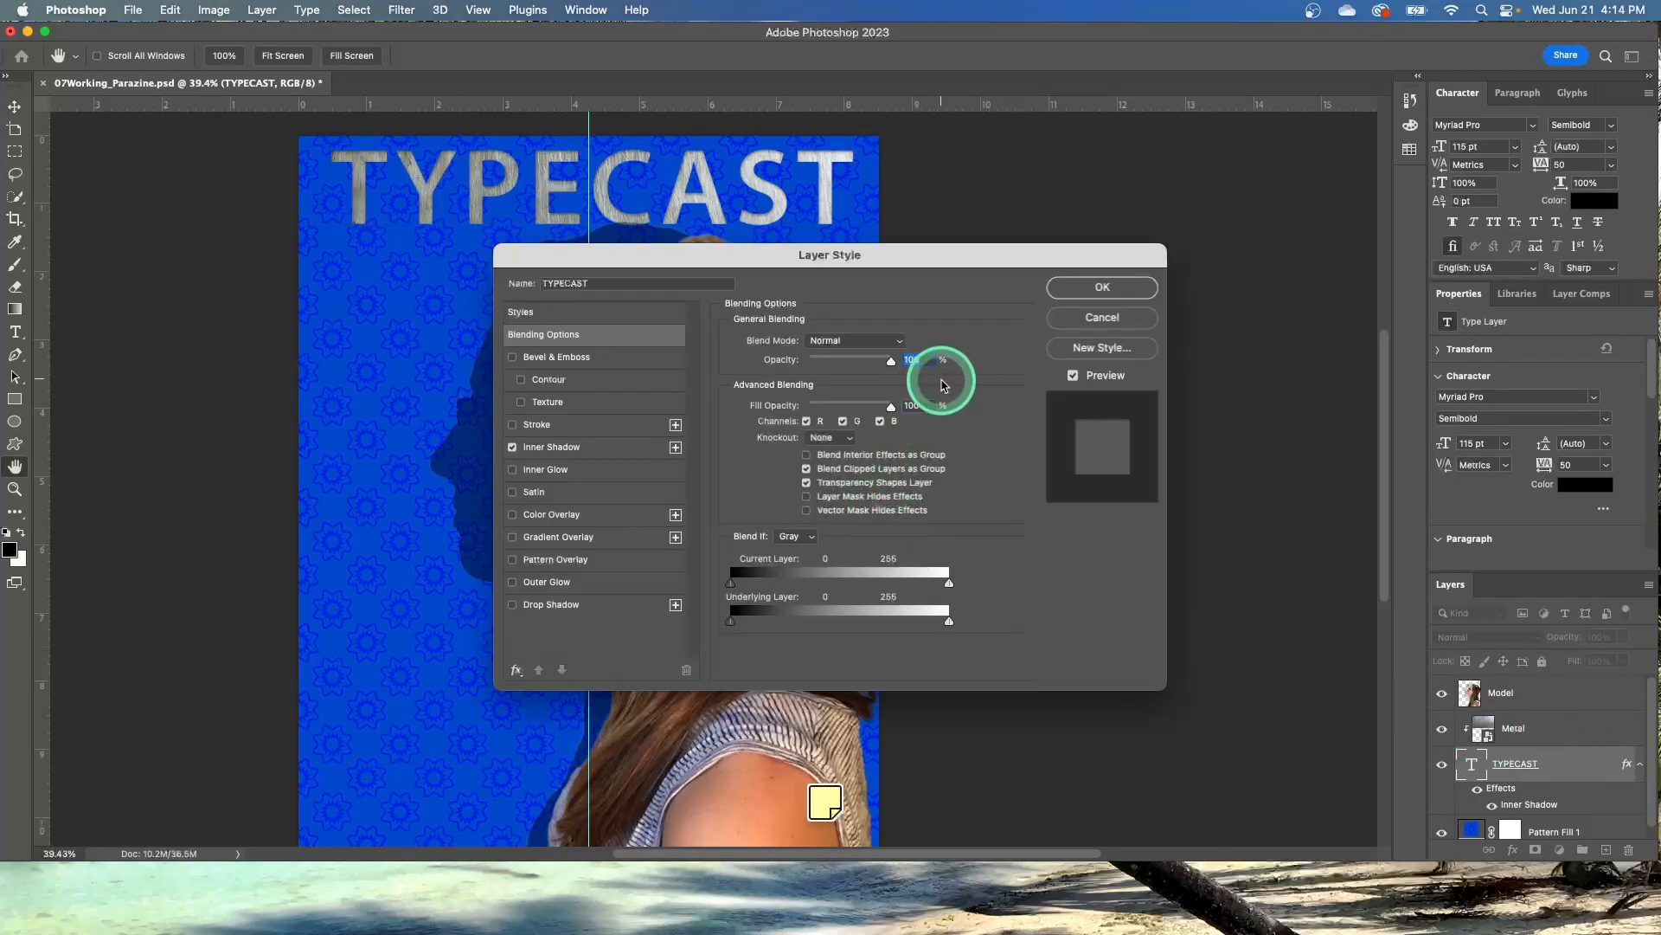
pyautogui.click(597, 450)
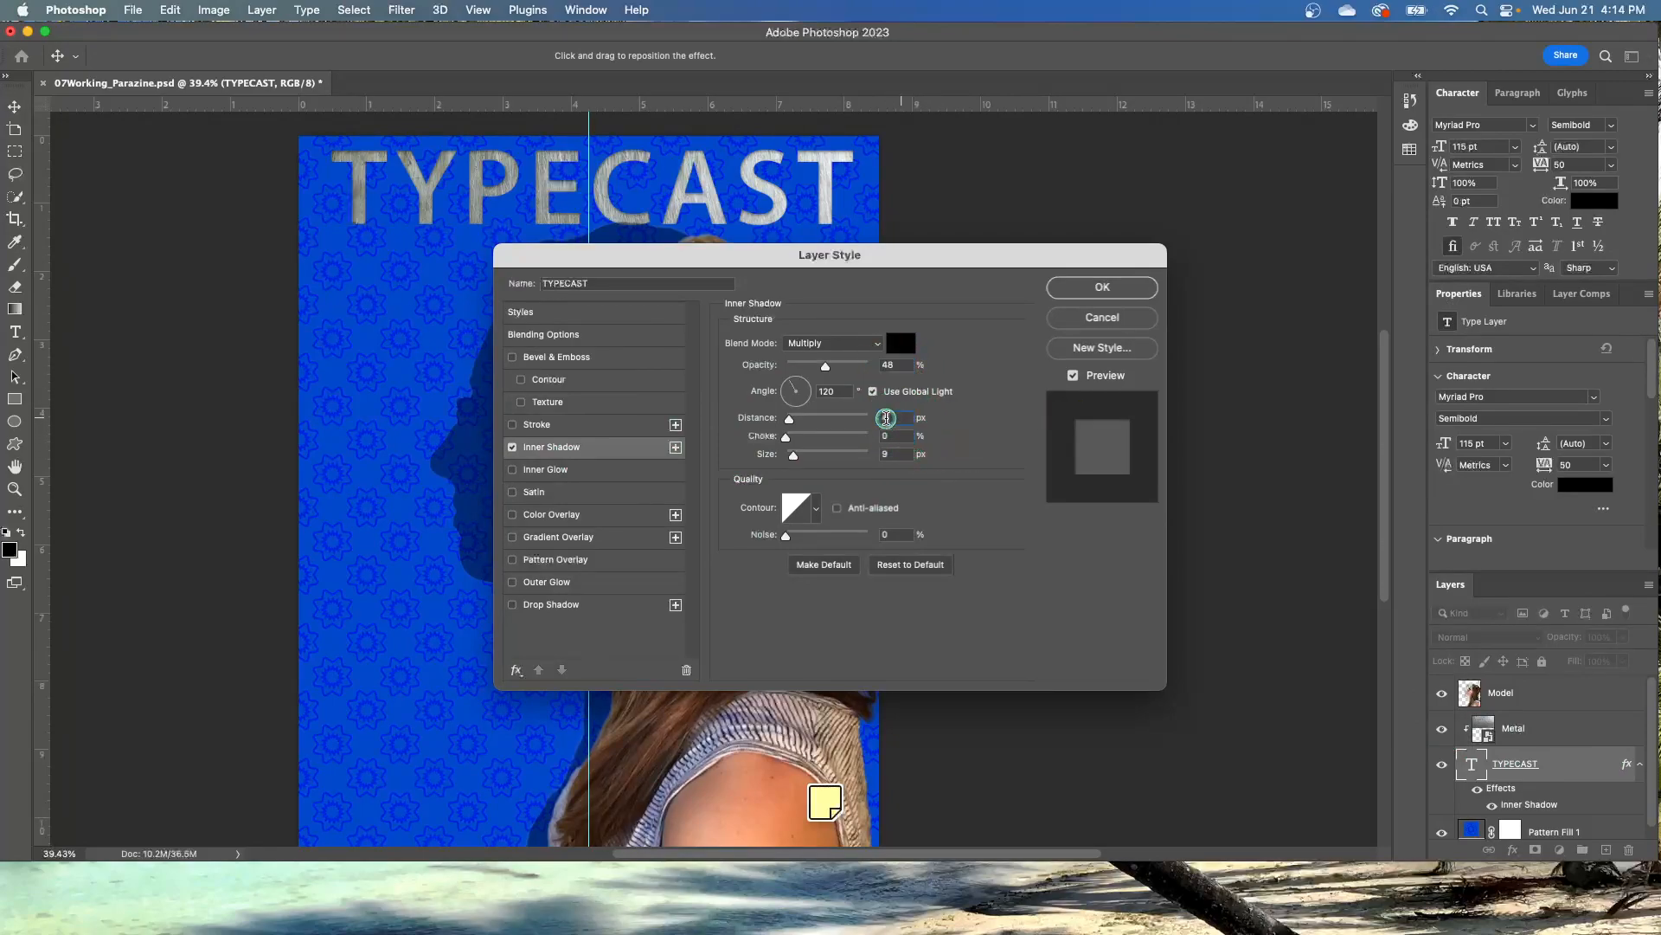
pyautogui.click(874, 418)
pyautogui.write('18')
pyautogui.press('Tab')
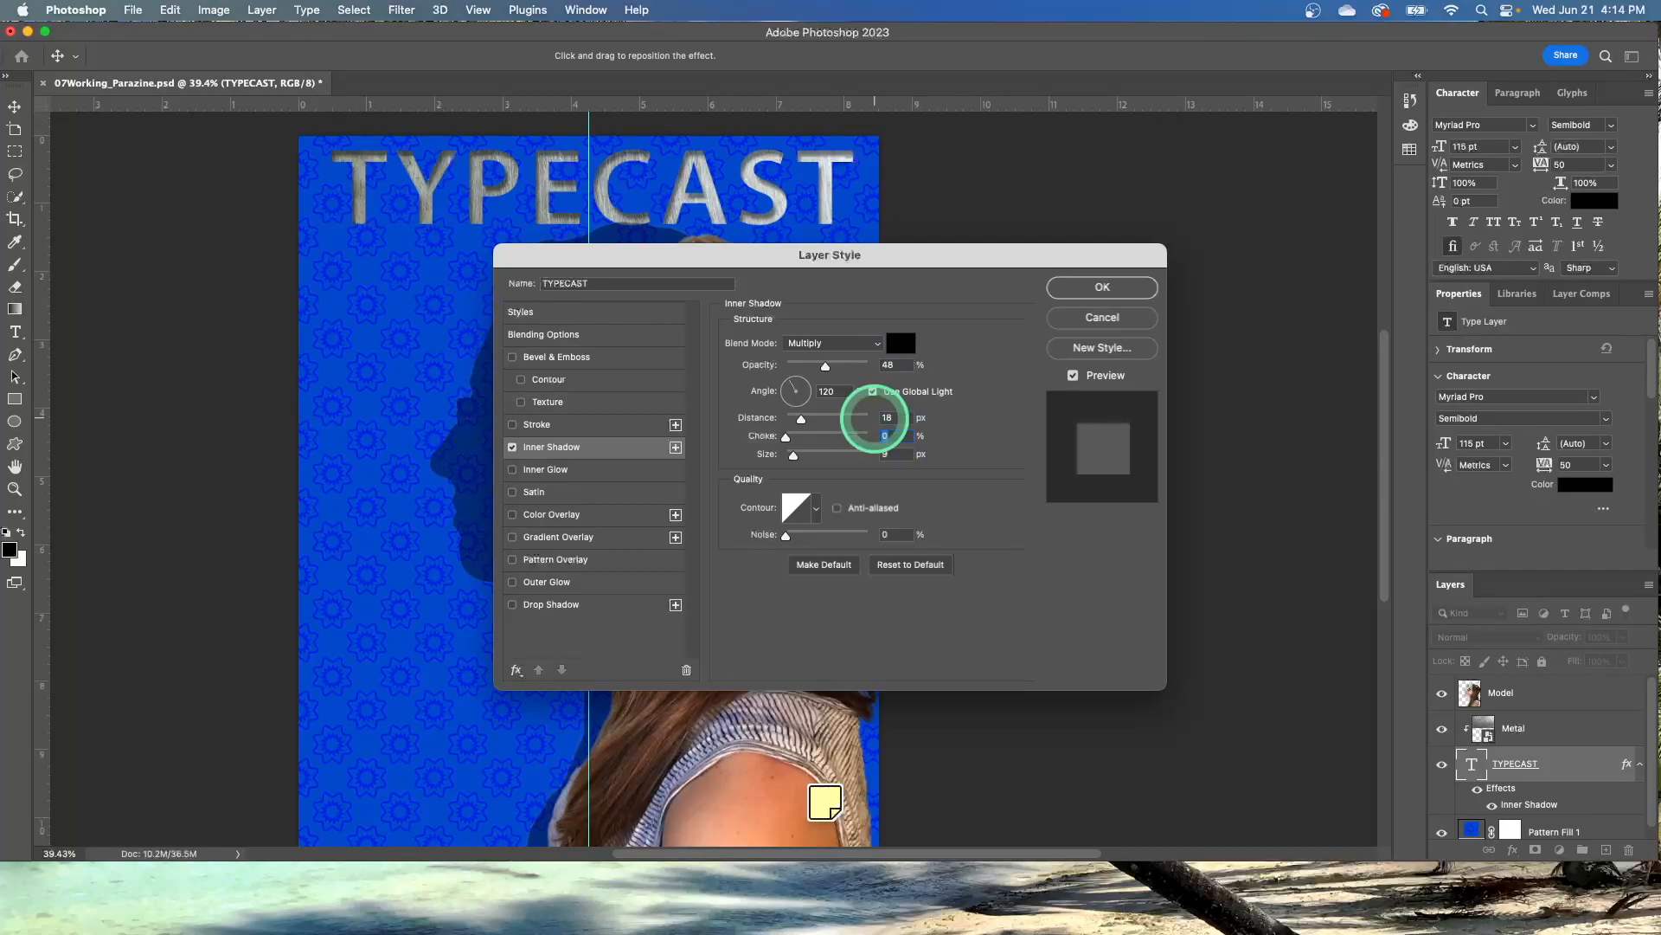
pyautogui.press('Tab')
pyautogui.write('16')
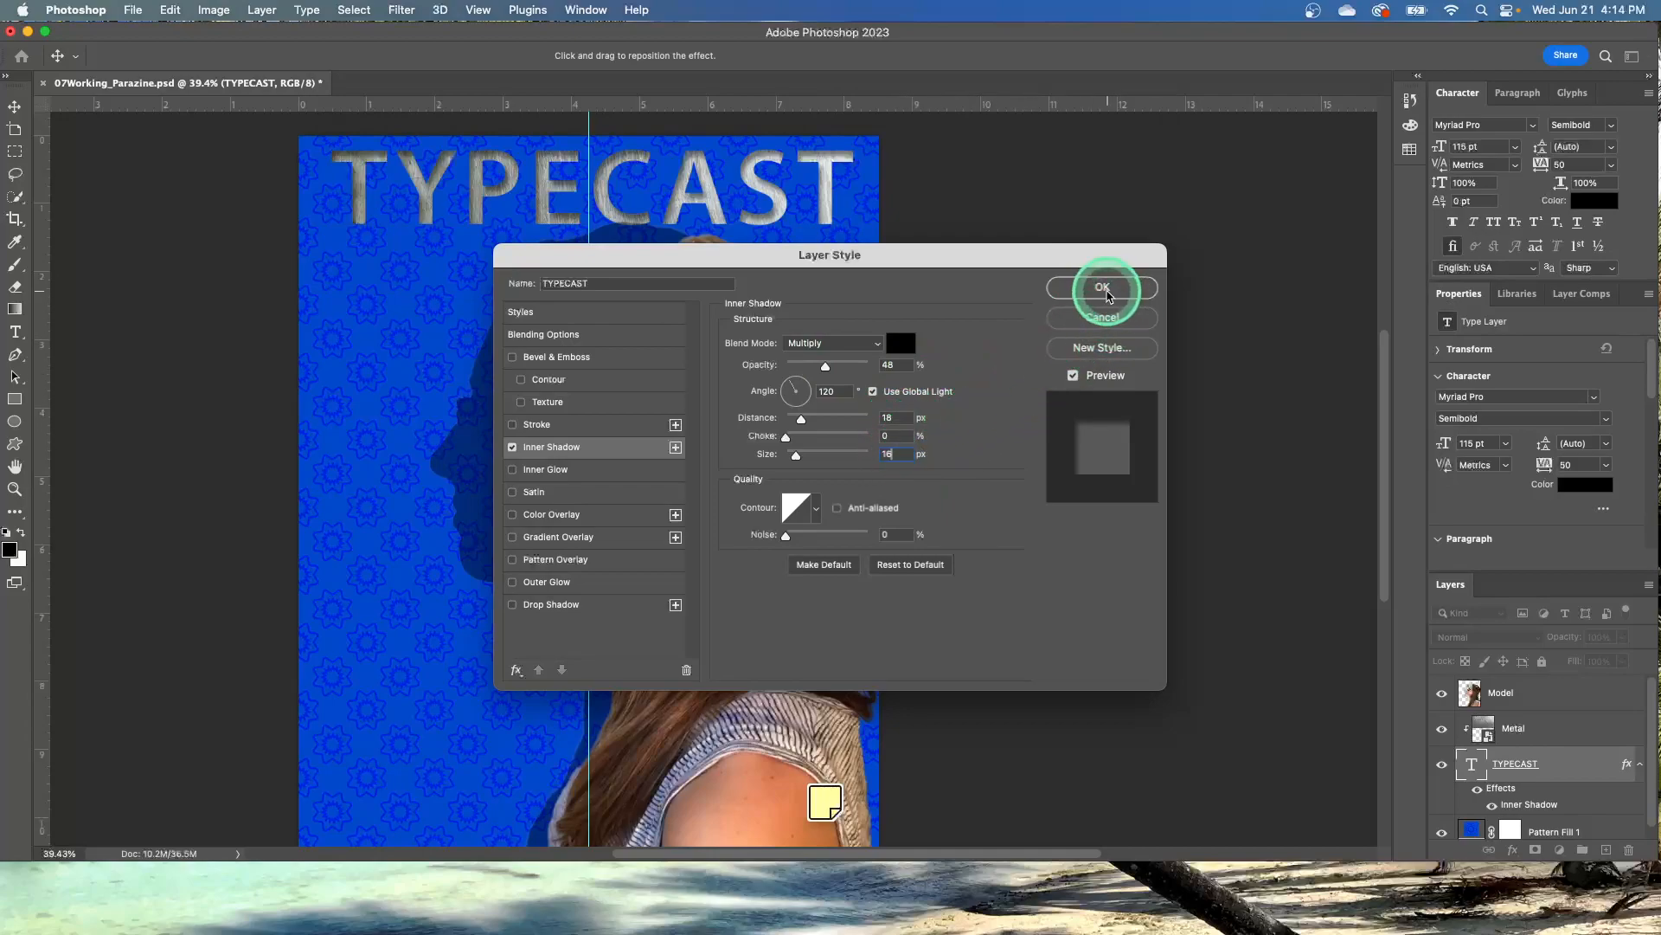
pyautogui.click(1104, 289)
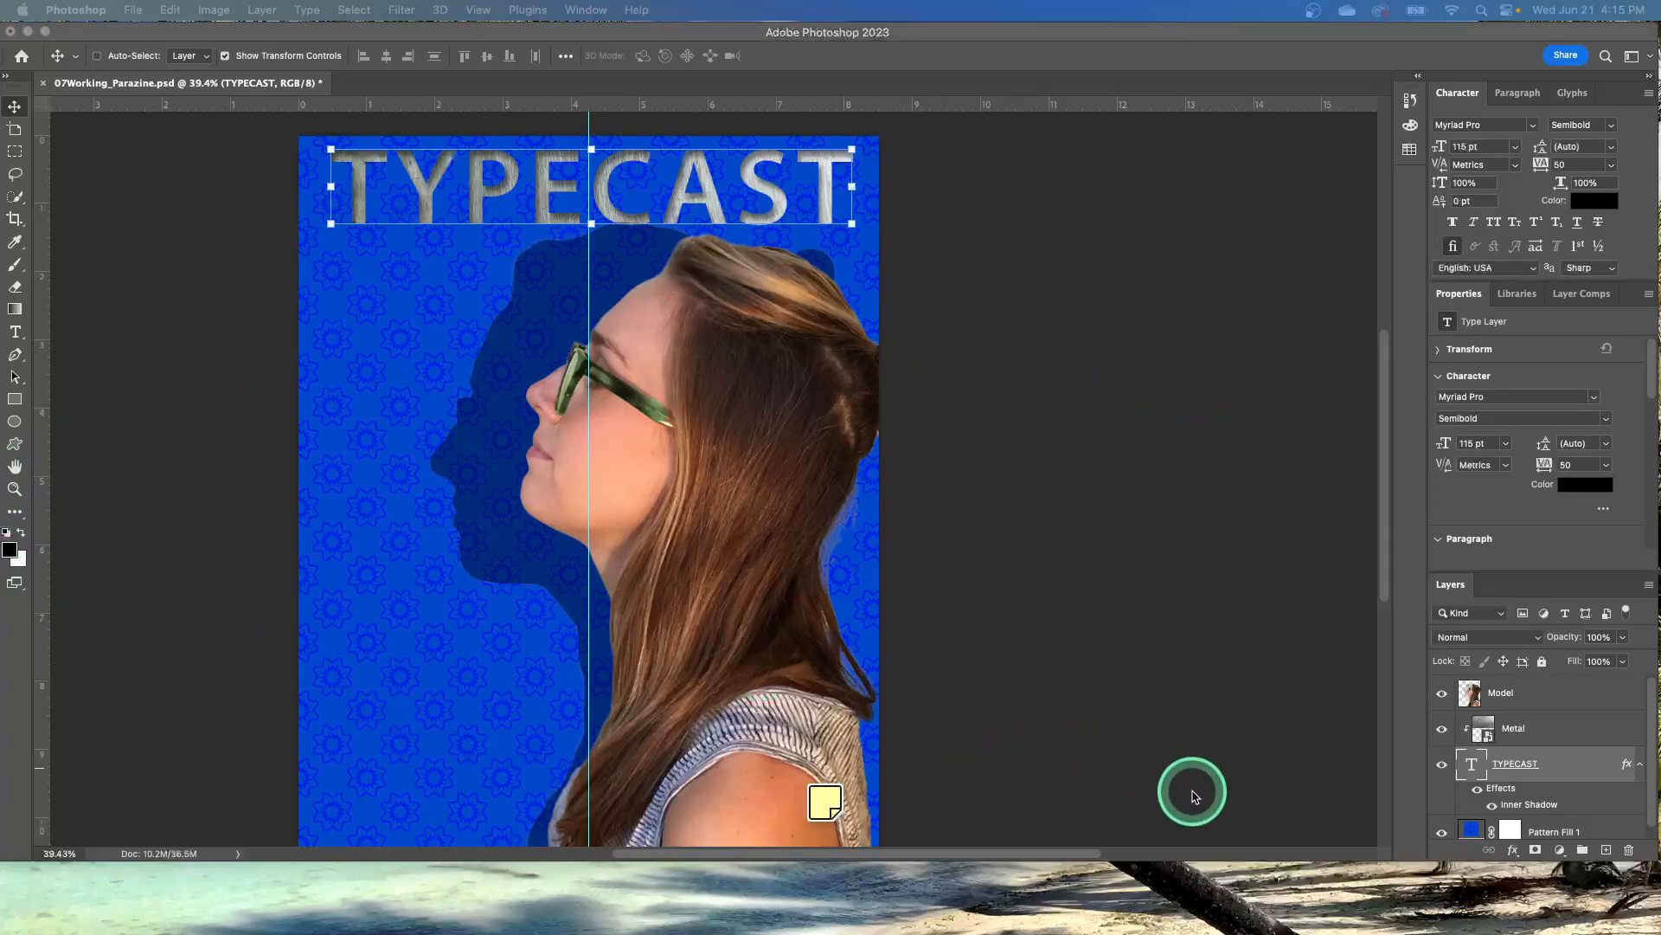
pyautogui.doubleClick(1471, 765)
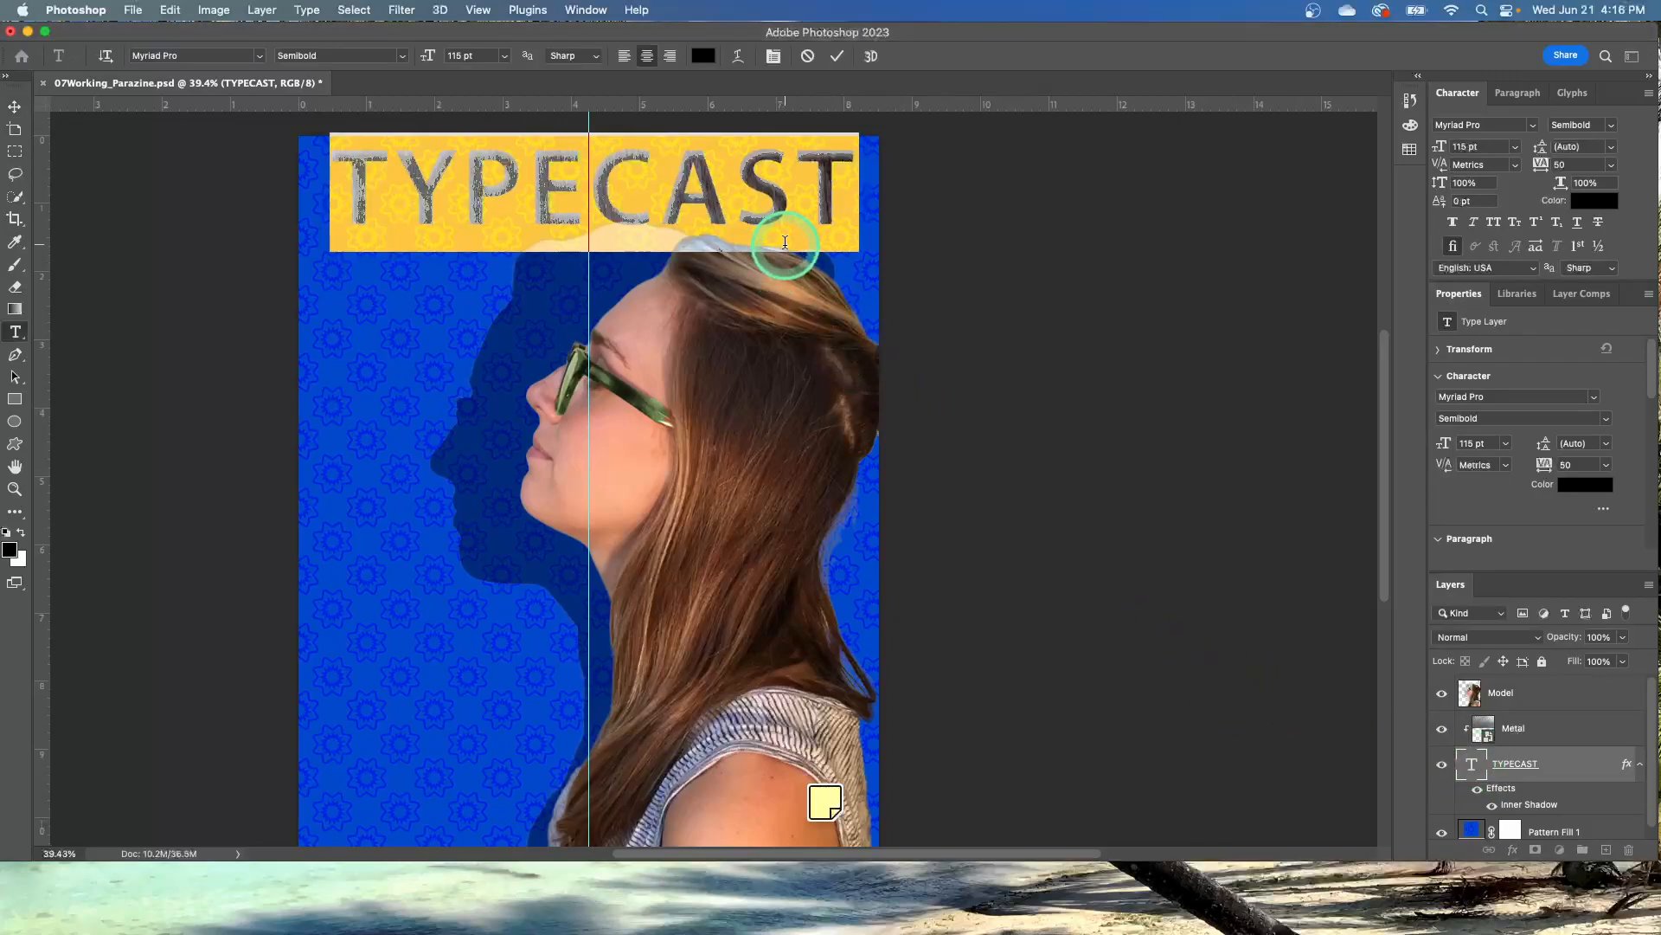
pyautogui.click(809, 57)
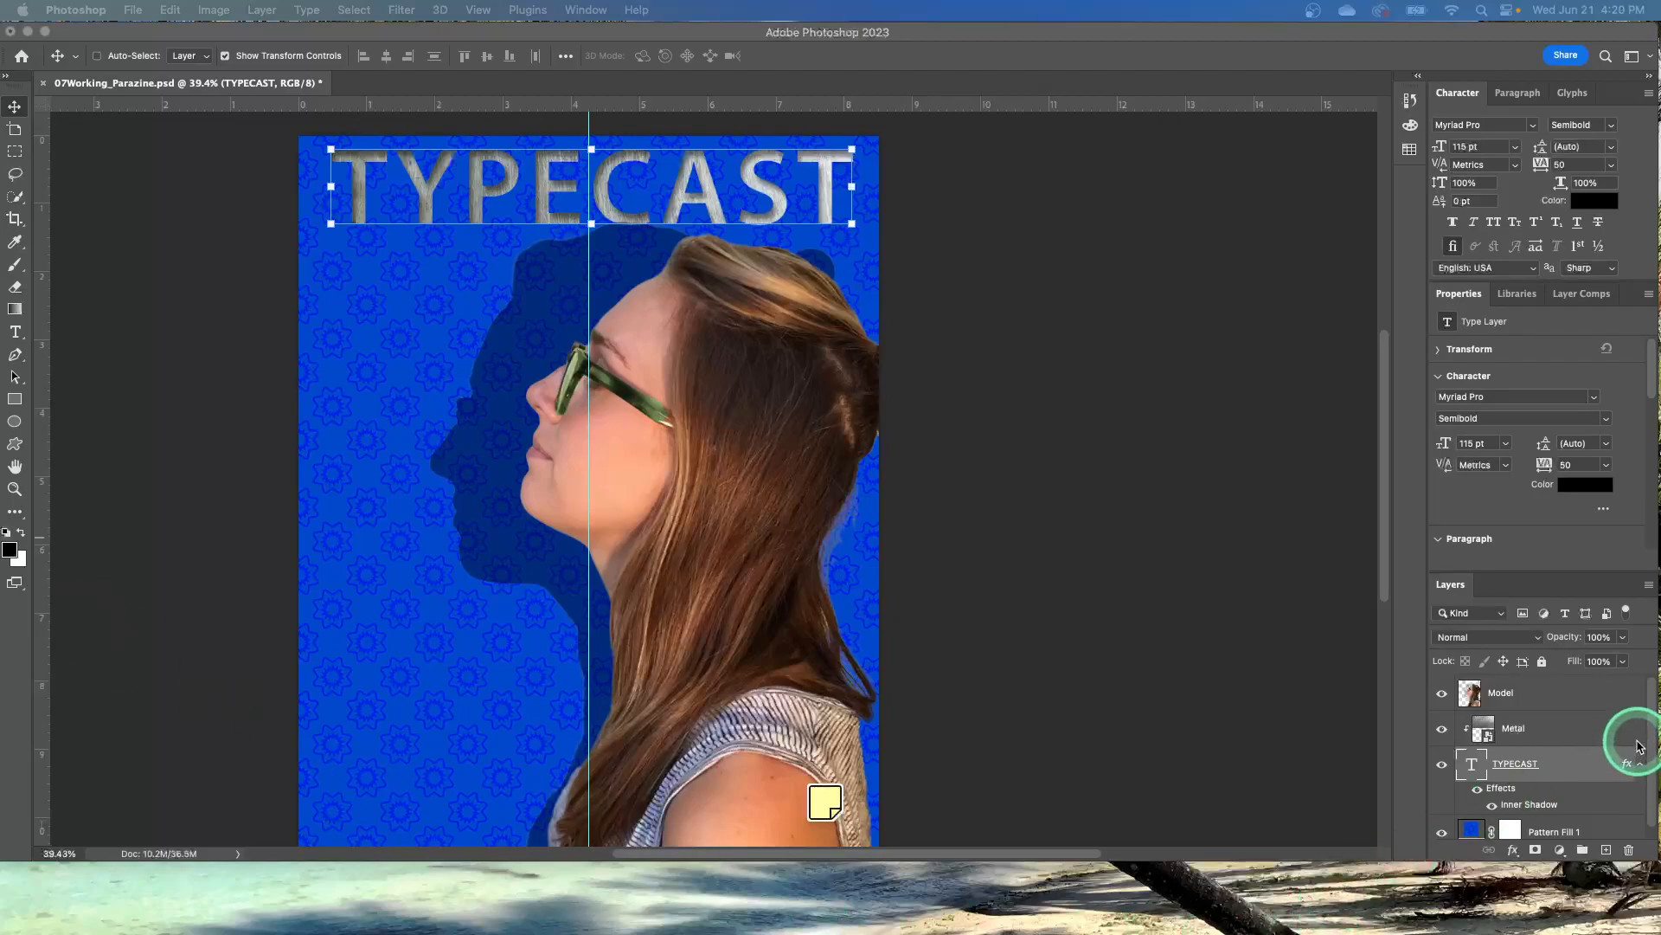
# Make the Model layer active, bring up the document's saved paths and select Speech Path.
pyautogui.click(1548, 707)
pyautogui.click(1549, 707)
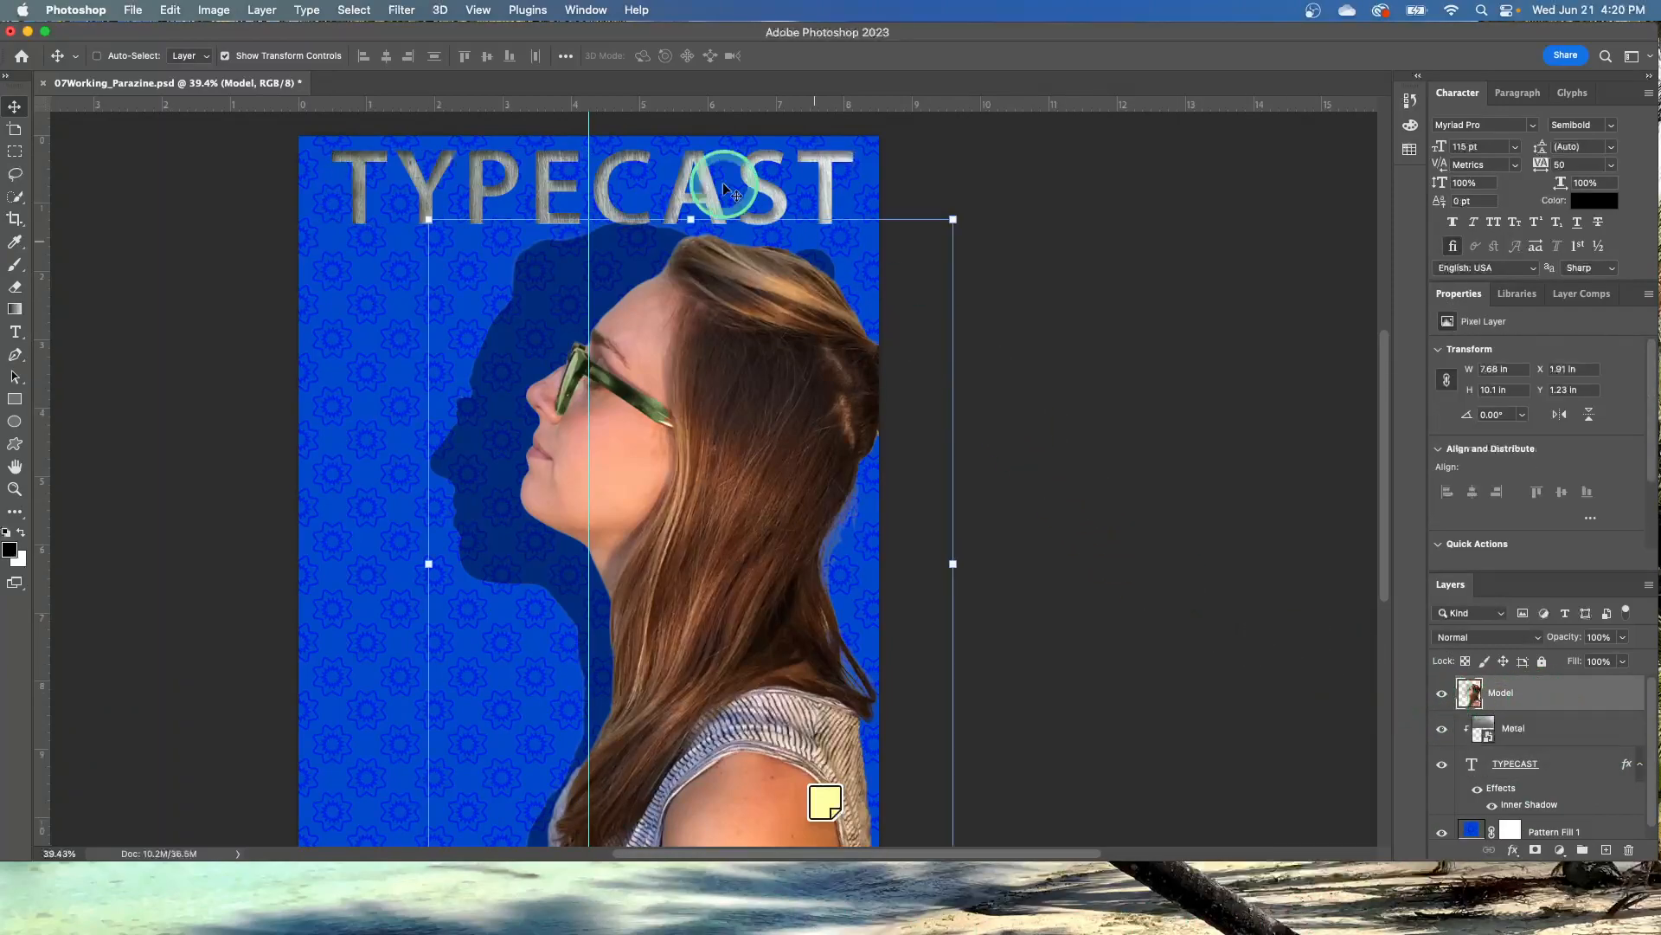
pyautogui.click(582, 10)
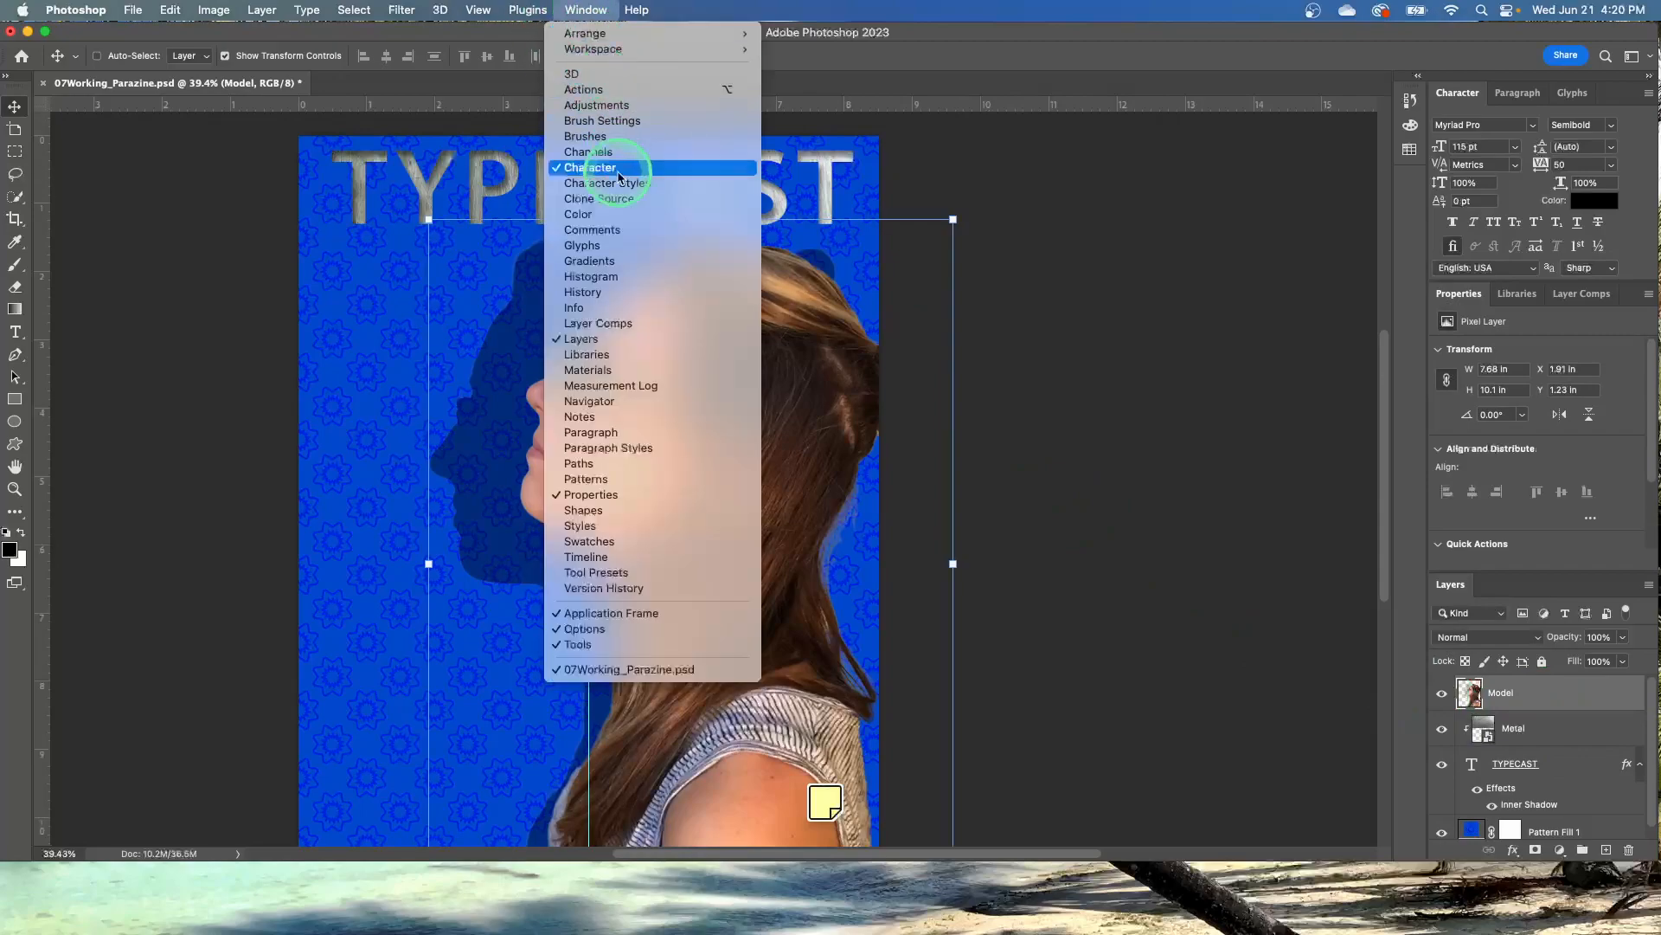
pyautogui.click(606, 464)
pyautogui.moveTo(1410, 810); pyautogui.dragTo(1211, 496)
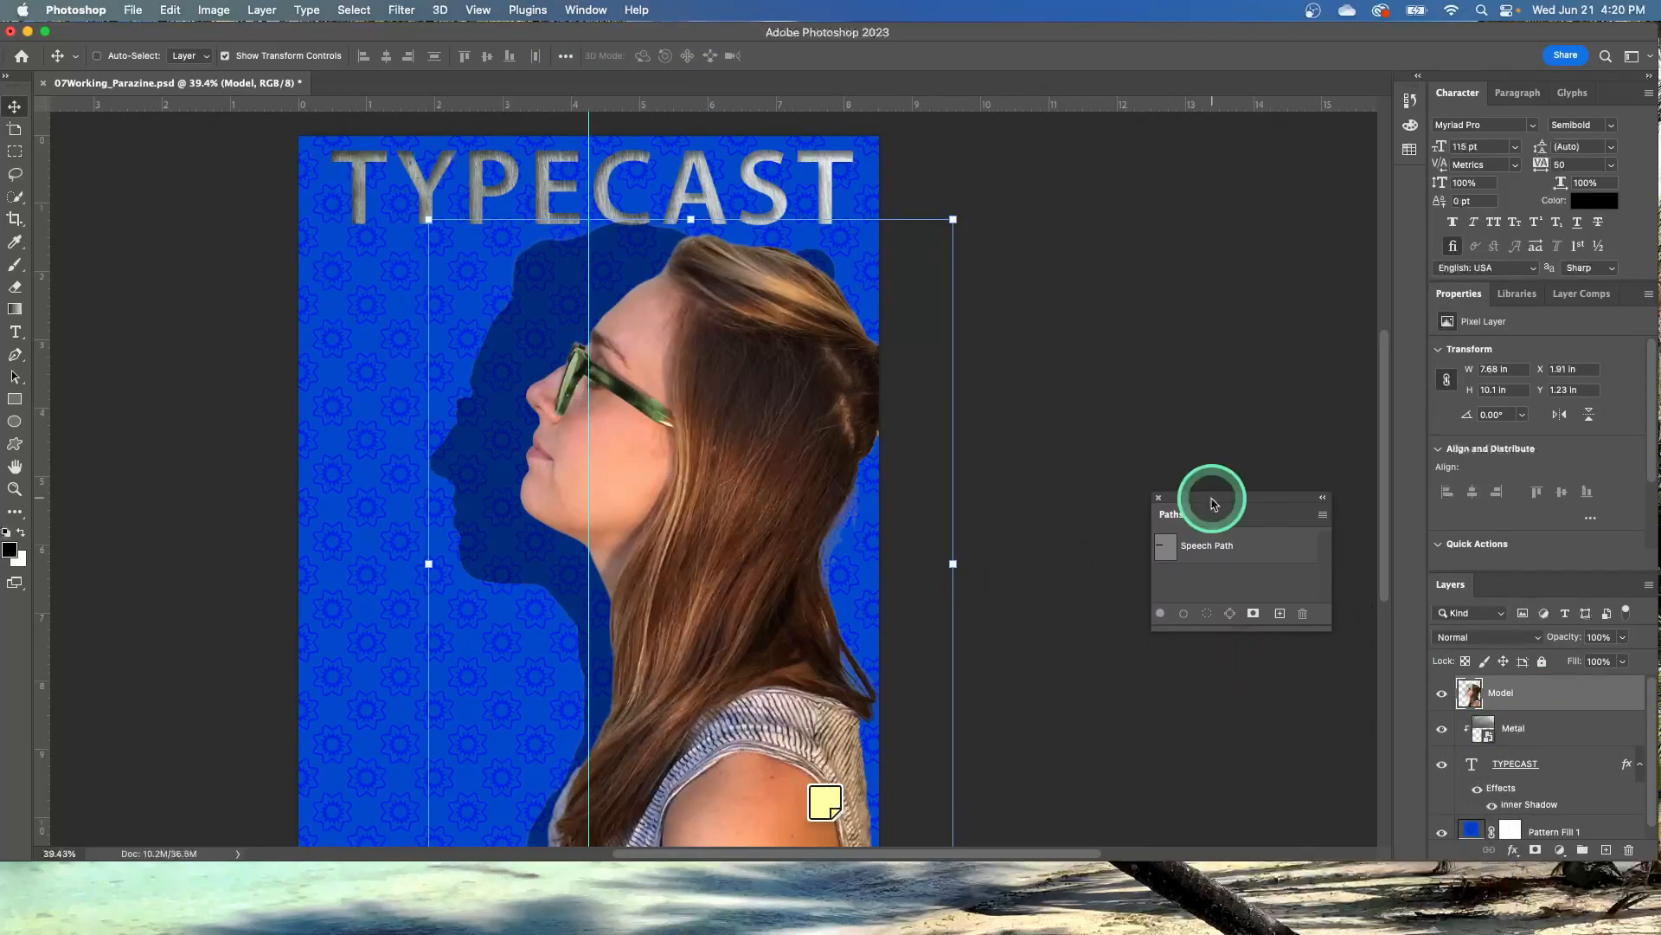
pyautogui.click(1272, 557)
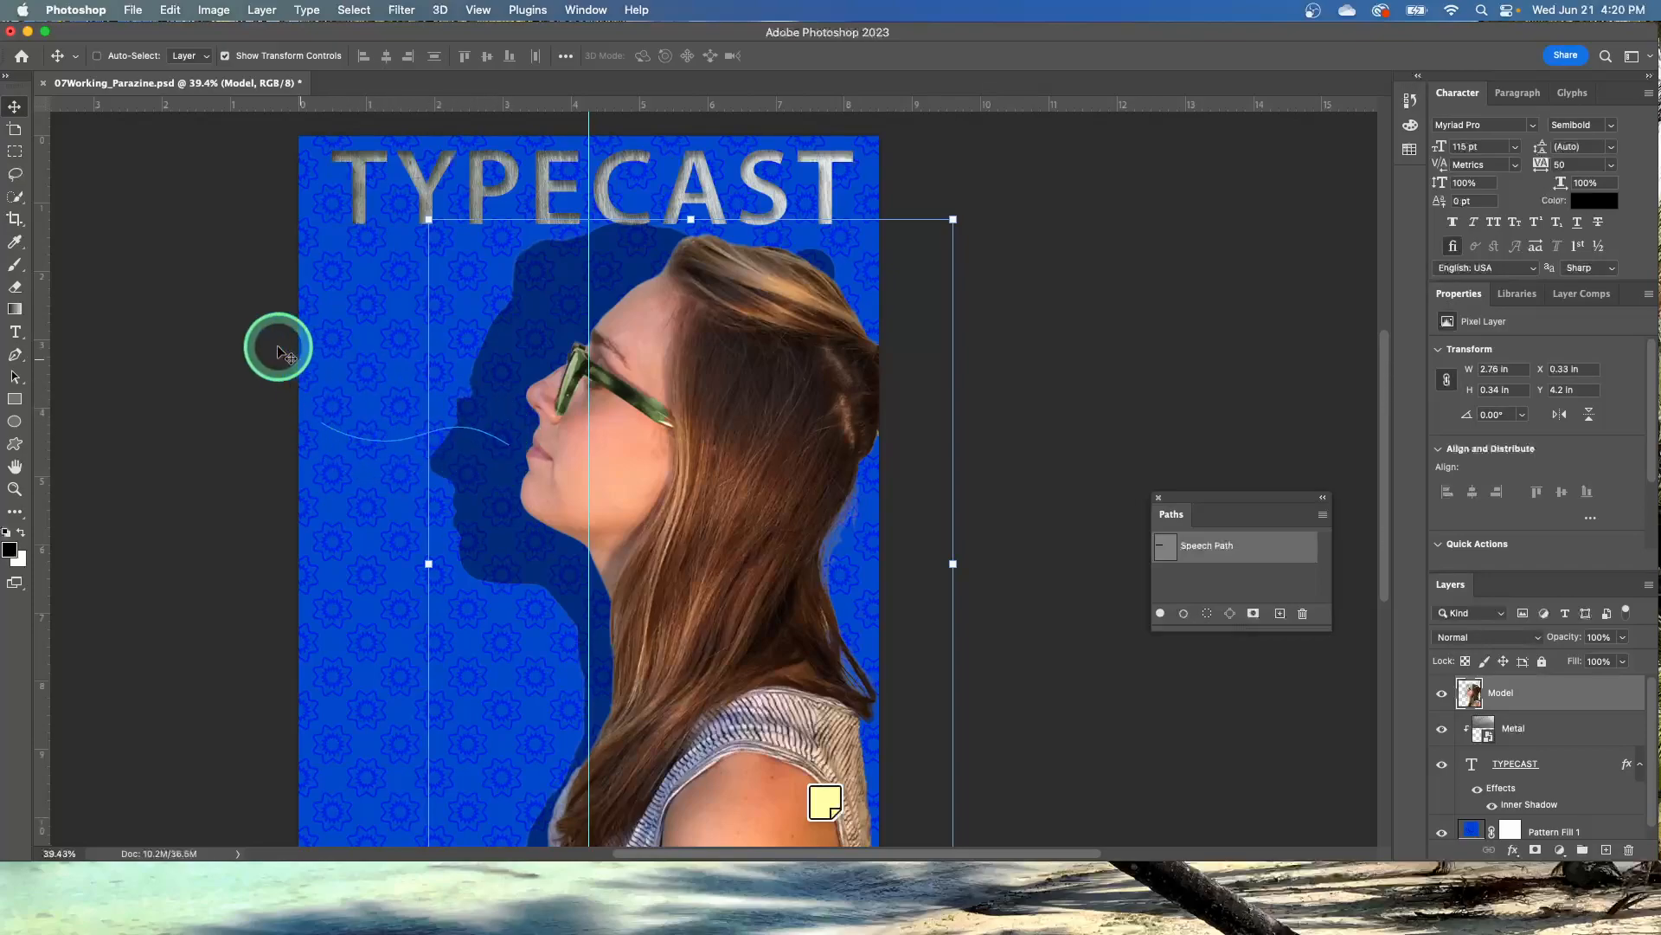
# Activate the Type tool and set its alignment to right-aligned text.
pyautogui.click(14, 332)
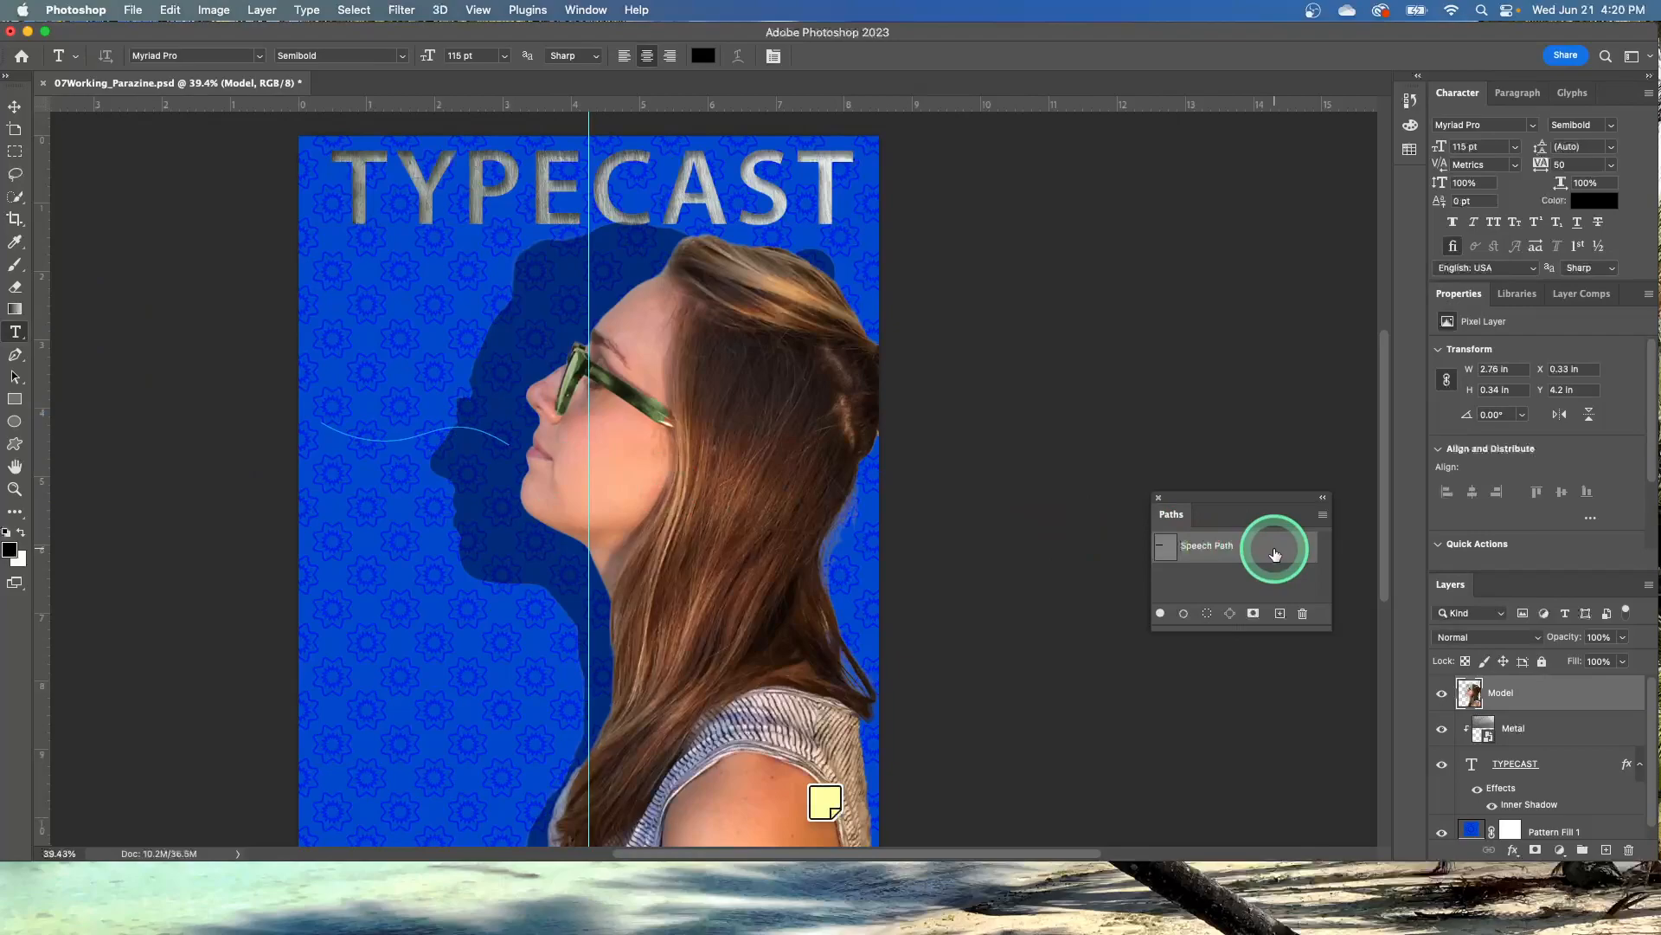
pyautogui.click(670, 59)
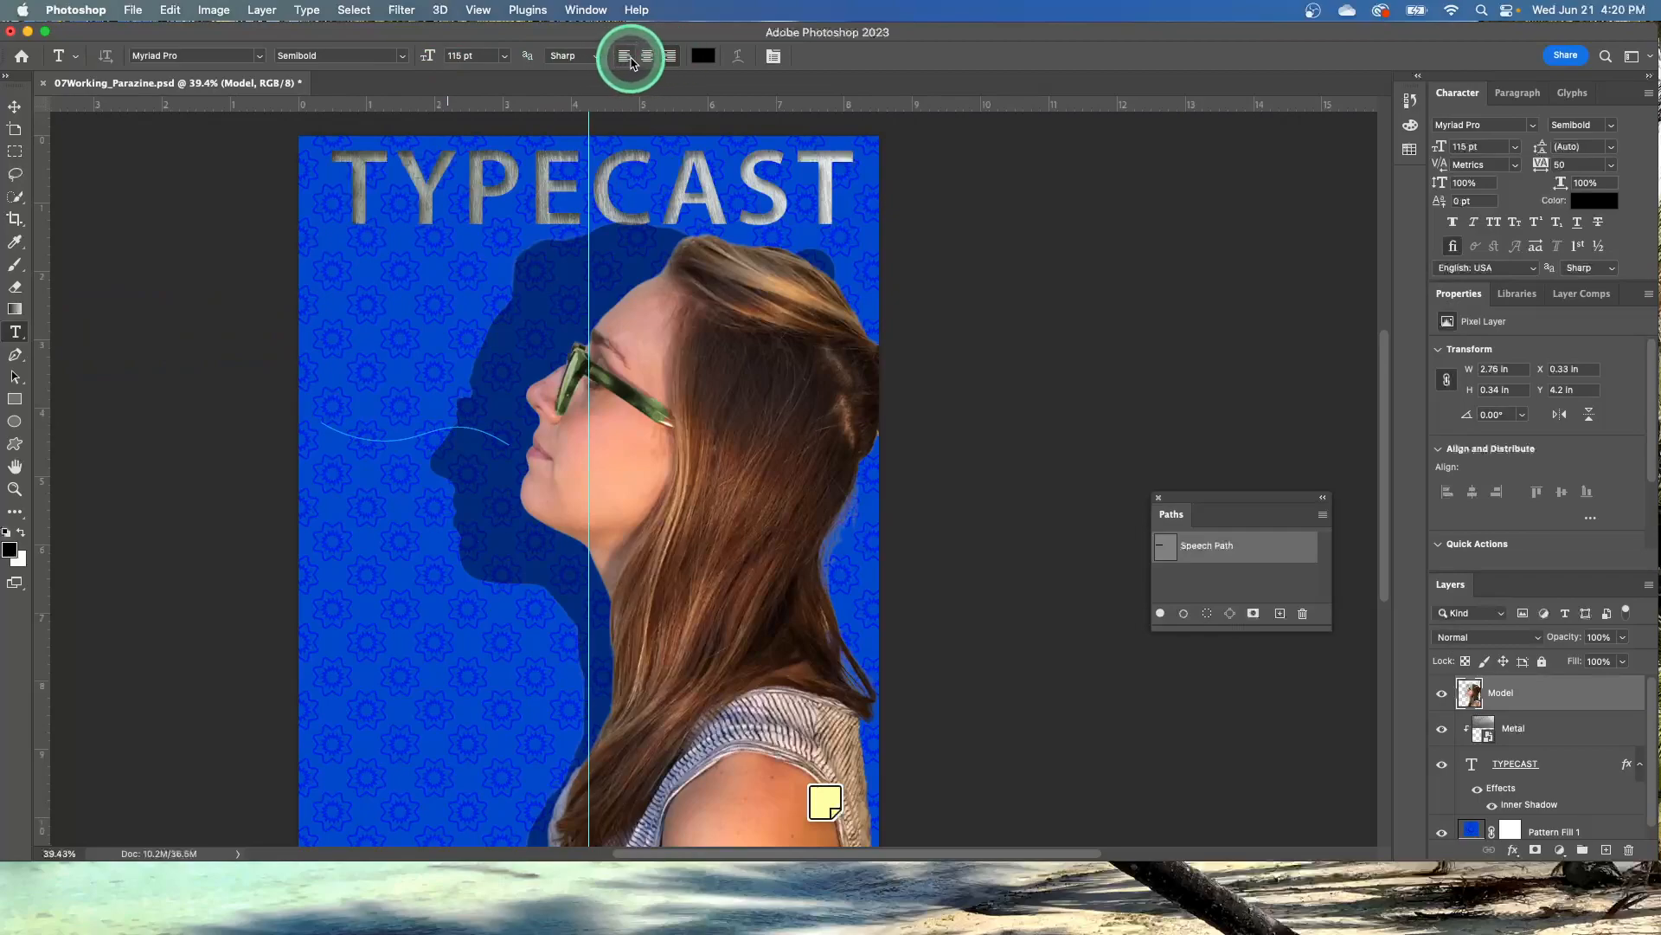
pyautogui.click(670, 57)
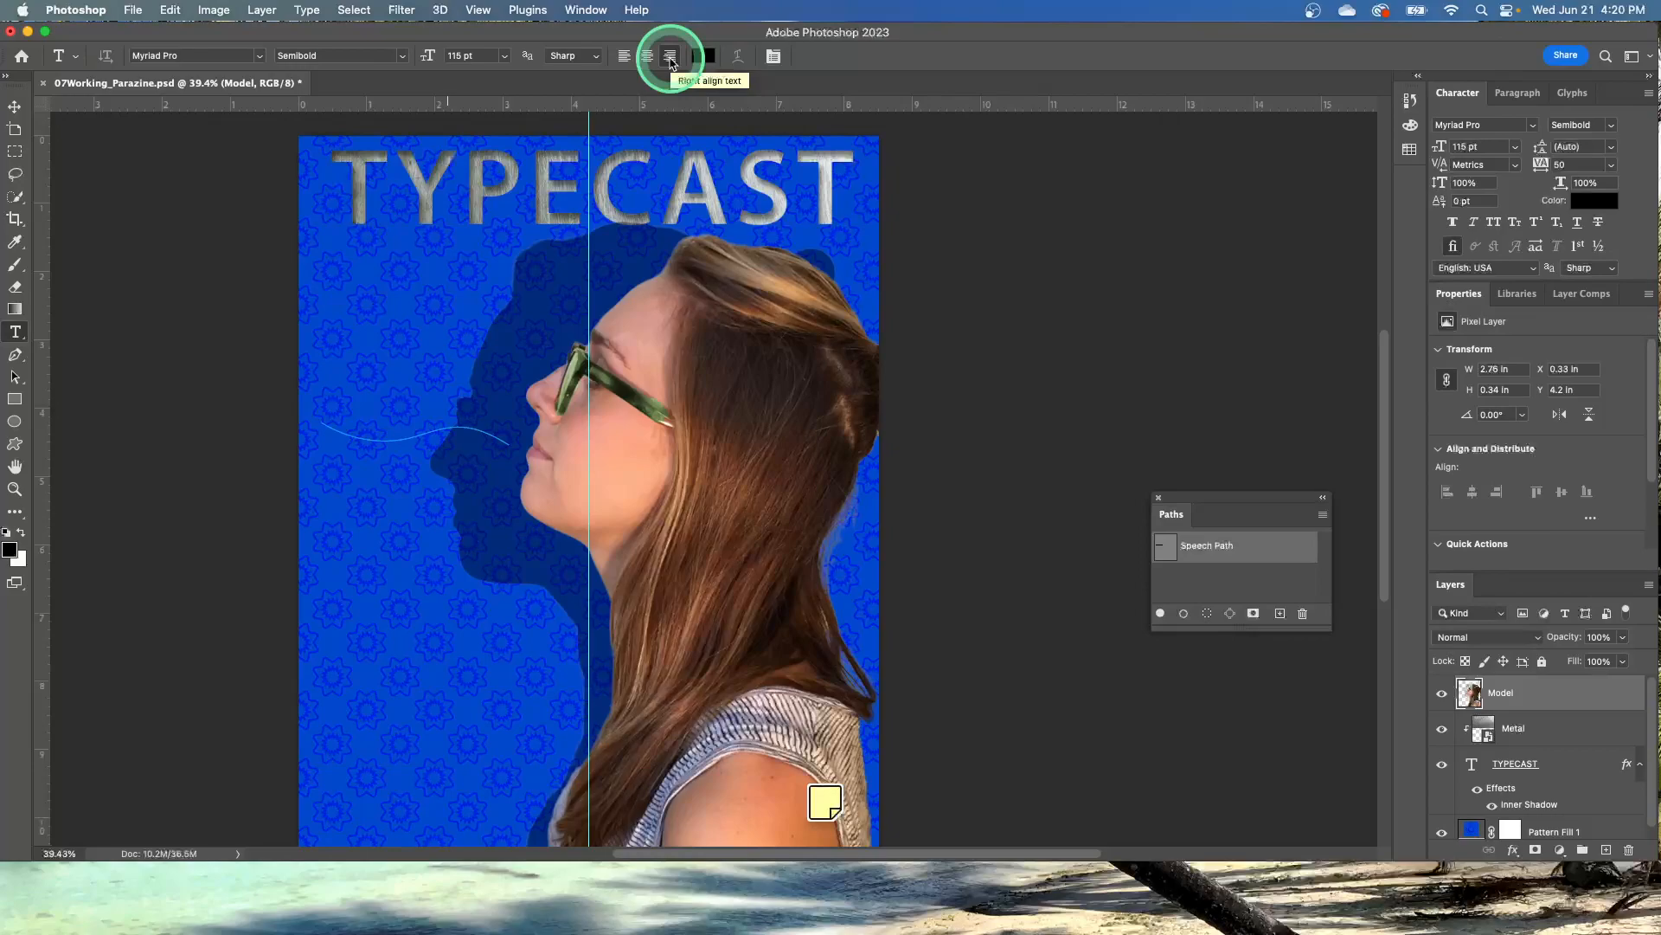
# Set the type style for the speech text to Myriad Pro Regular at 14 pt.
pyautogui.scroll(-2, 671, 63)
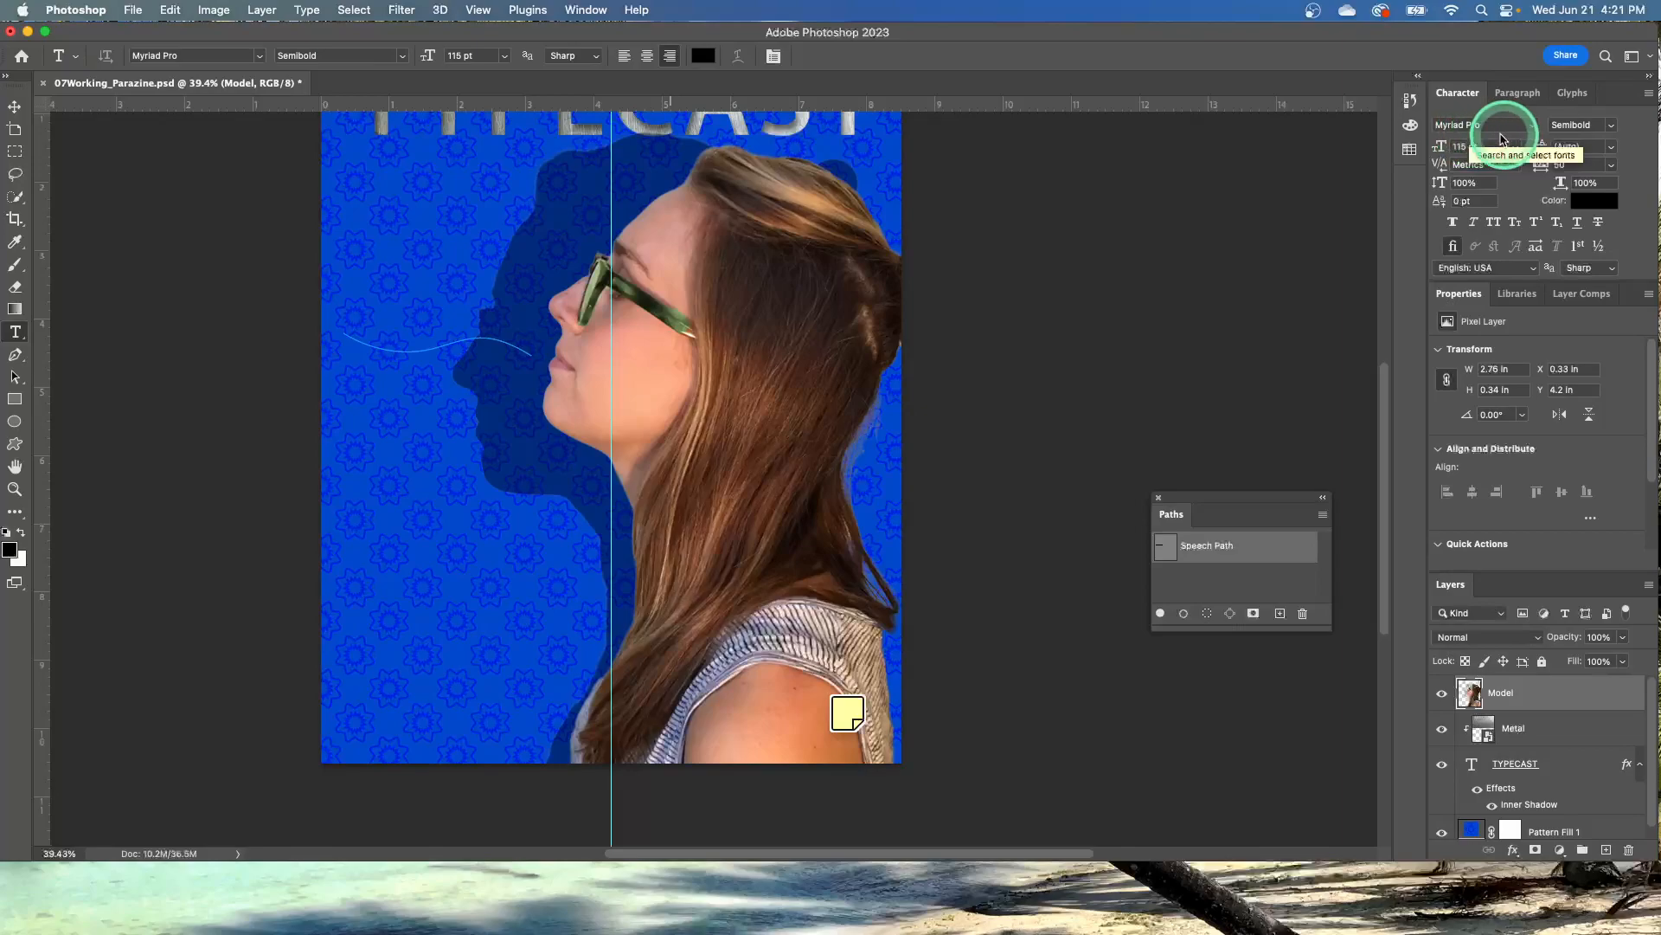
pyautogui.click(1611, 129)
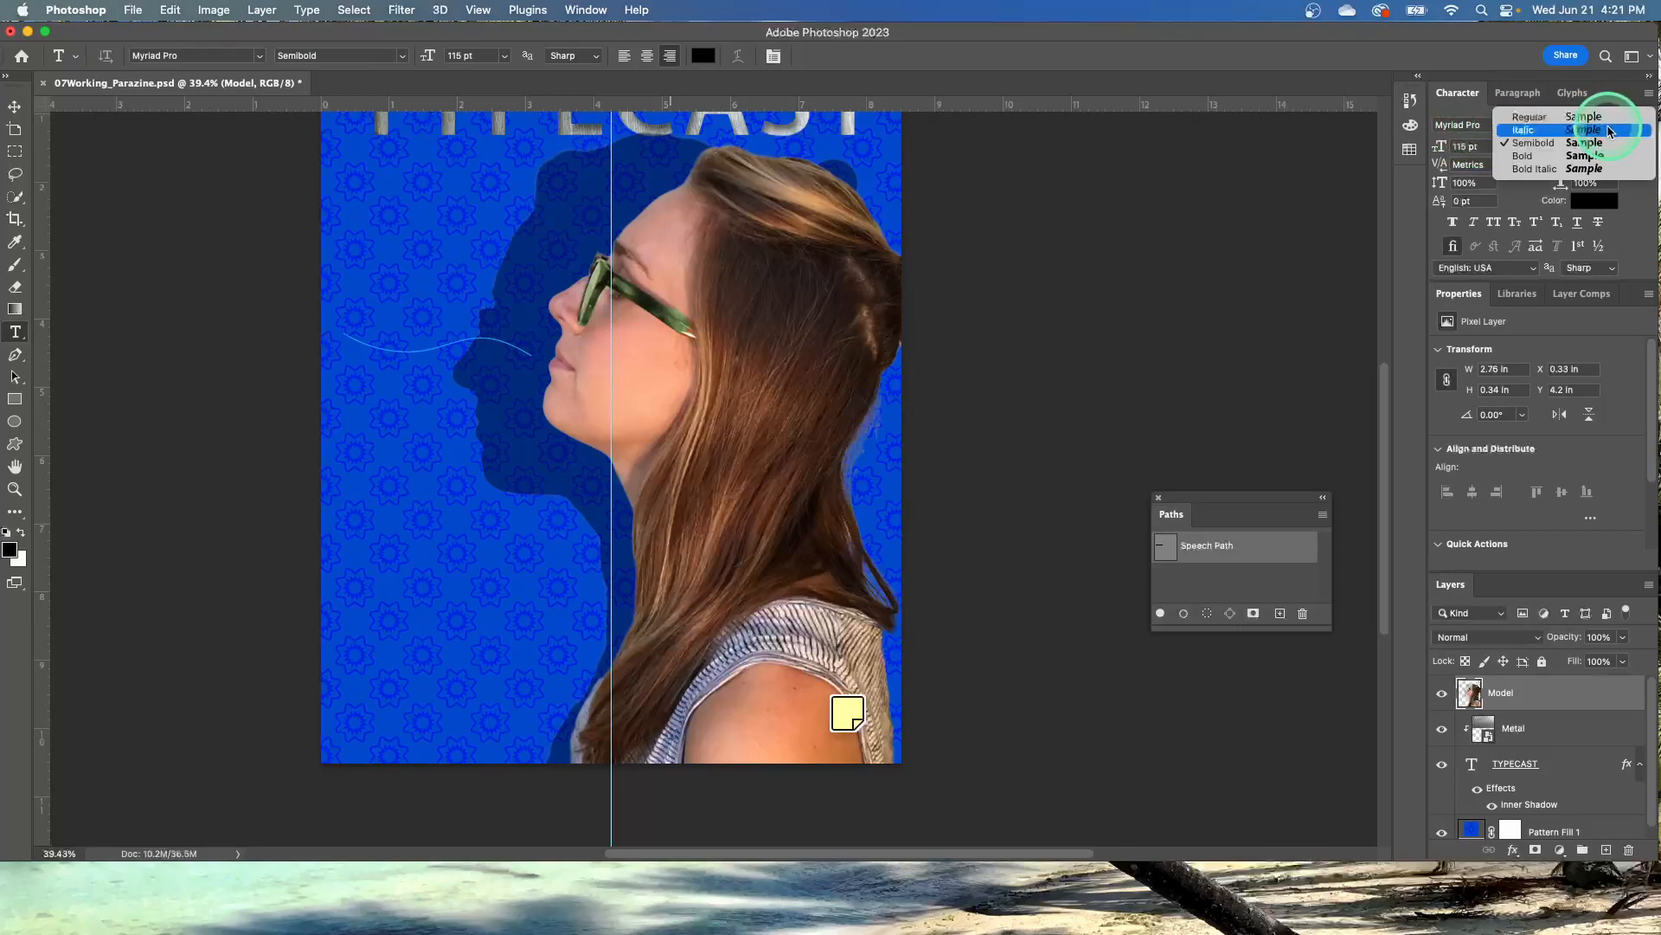
pyautogui.click(1587, 121)
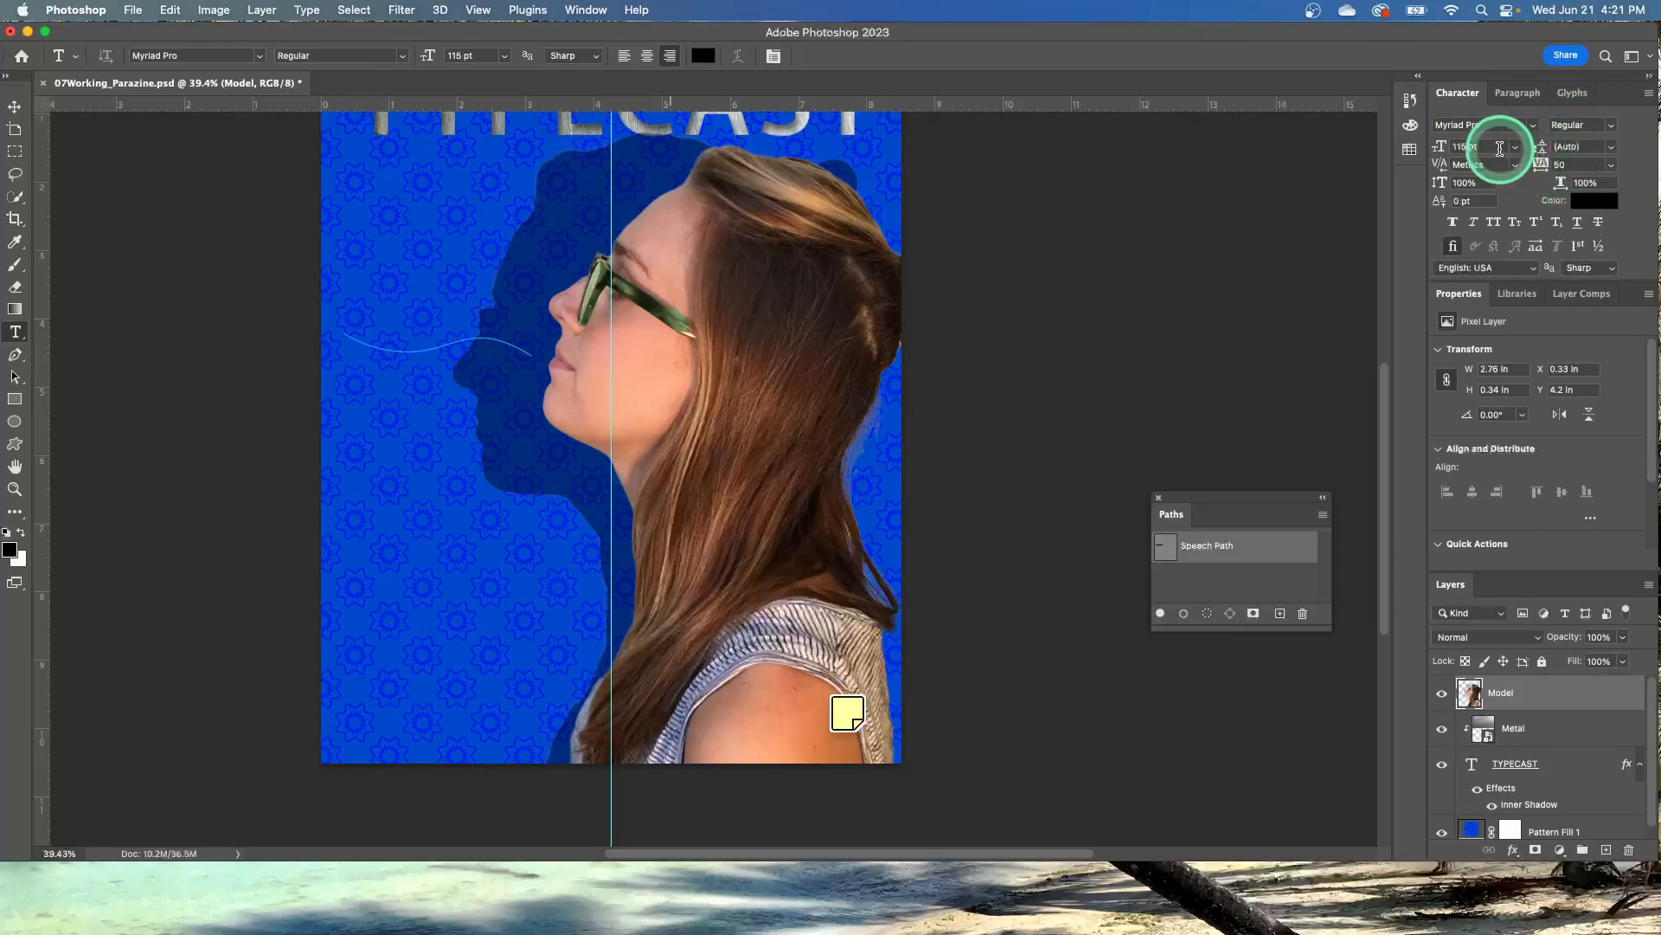
pyautogui.moveTo(1489, 149); pyautogui.dragTo(1433, 151)
pyautogui.write('14')
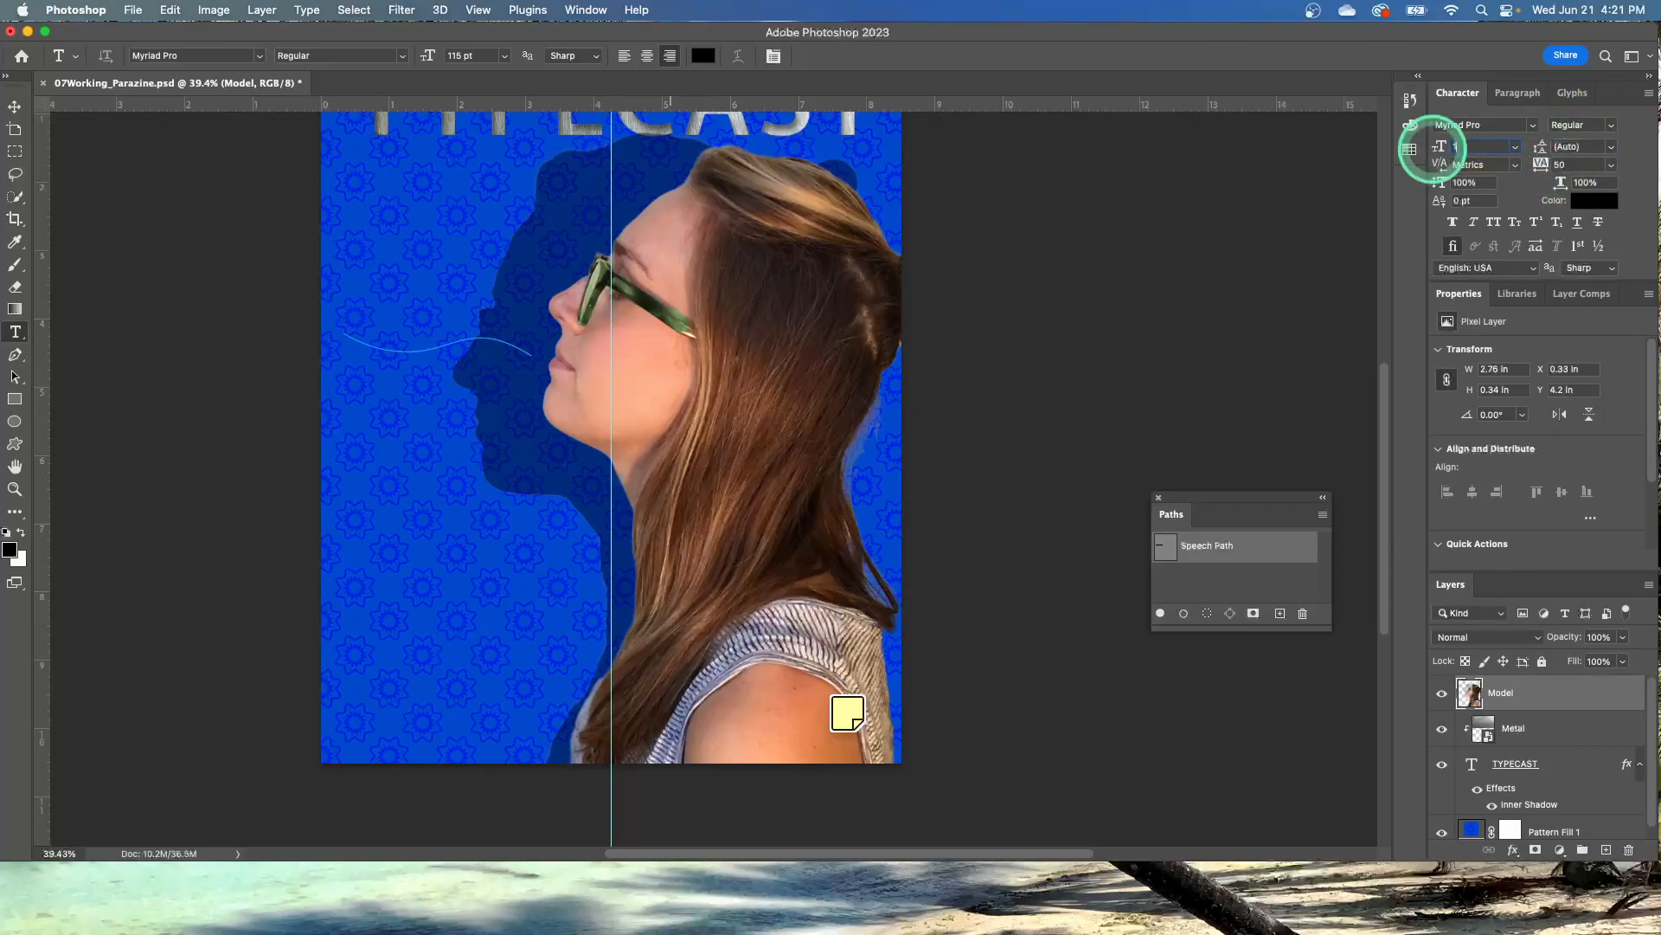
pyautogui.press('BackSpace')
pyautogui.press('BackSpace')
pyautogui.write('14')
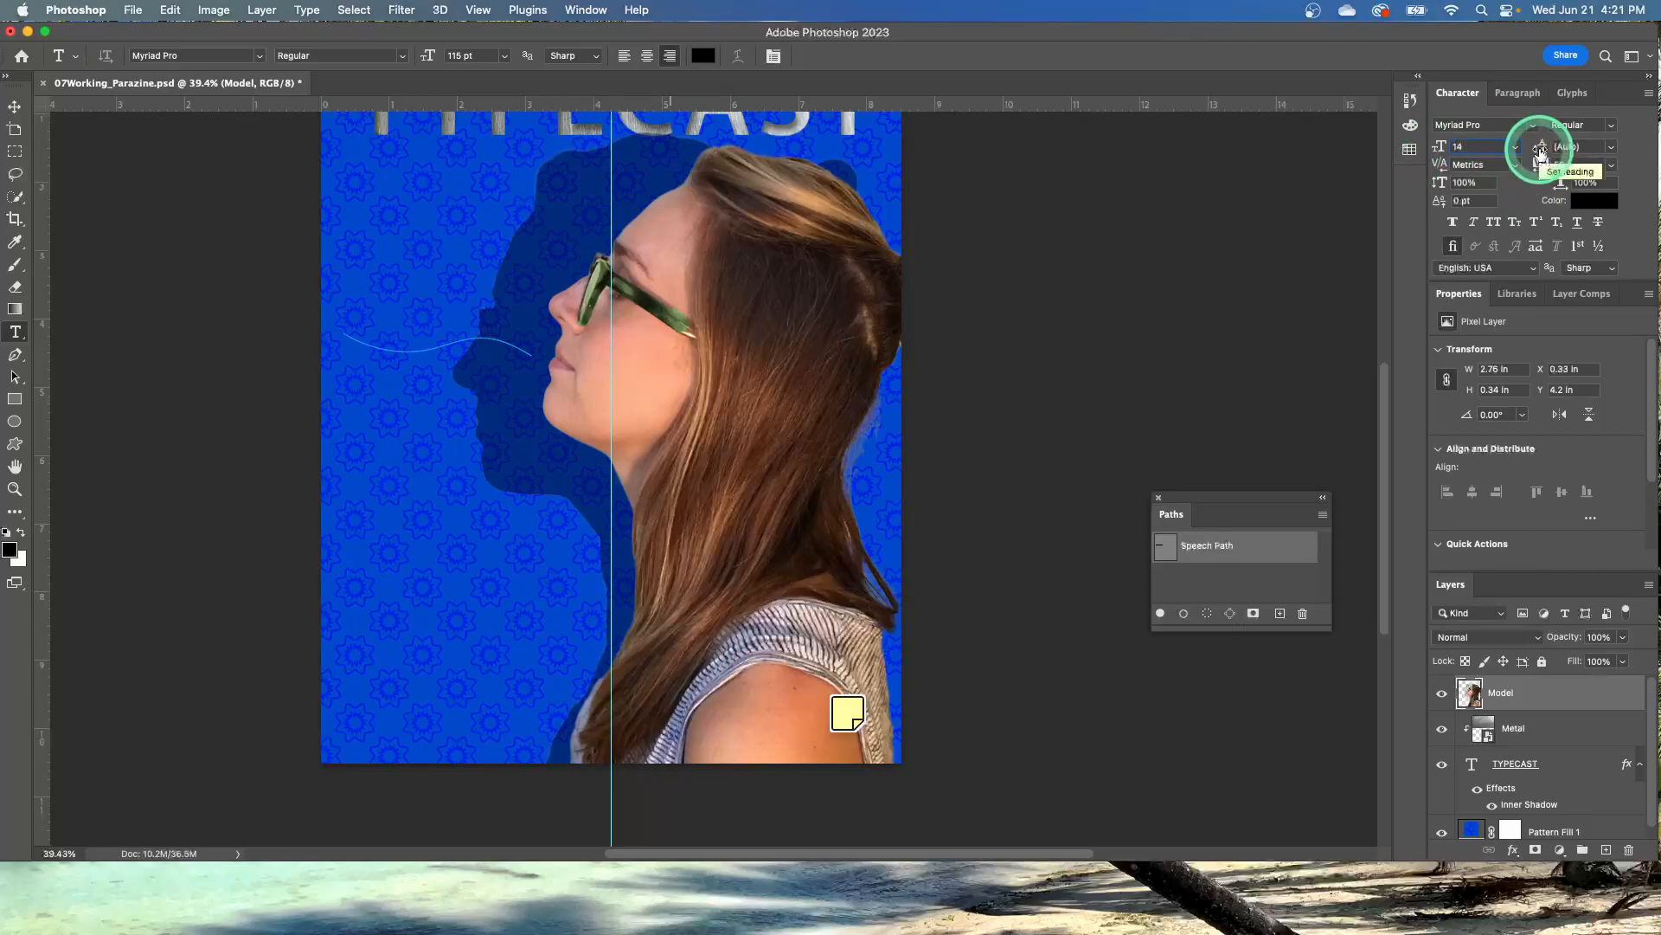
# Format the speech type with -10 tracking, a white color and All Caps.
pyautogui.click(1611, 167)
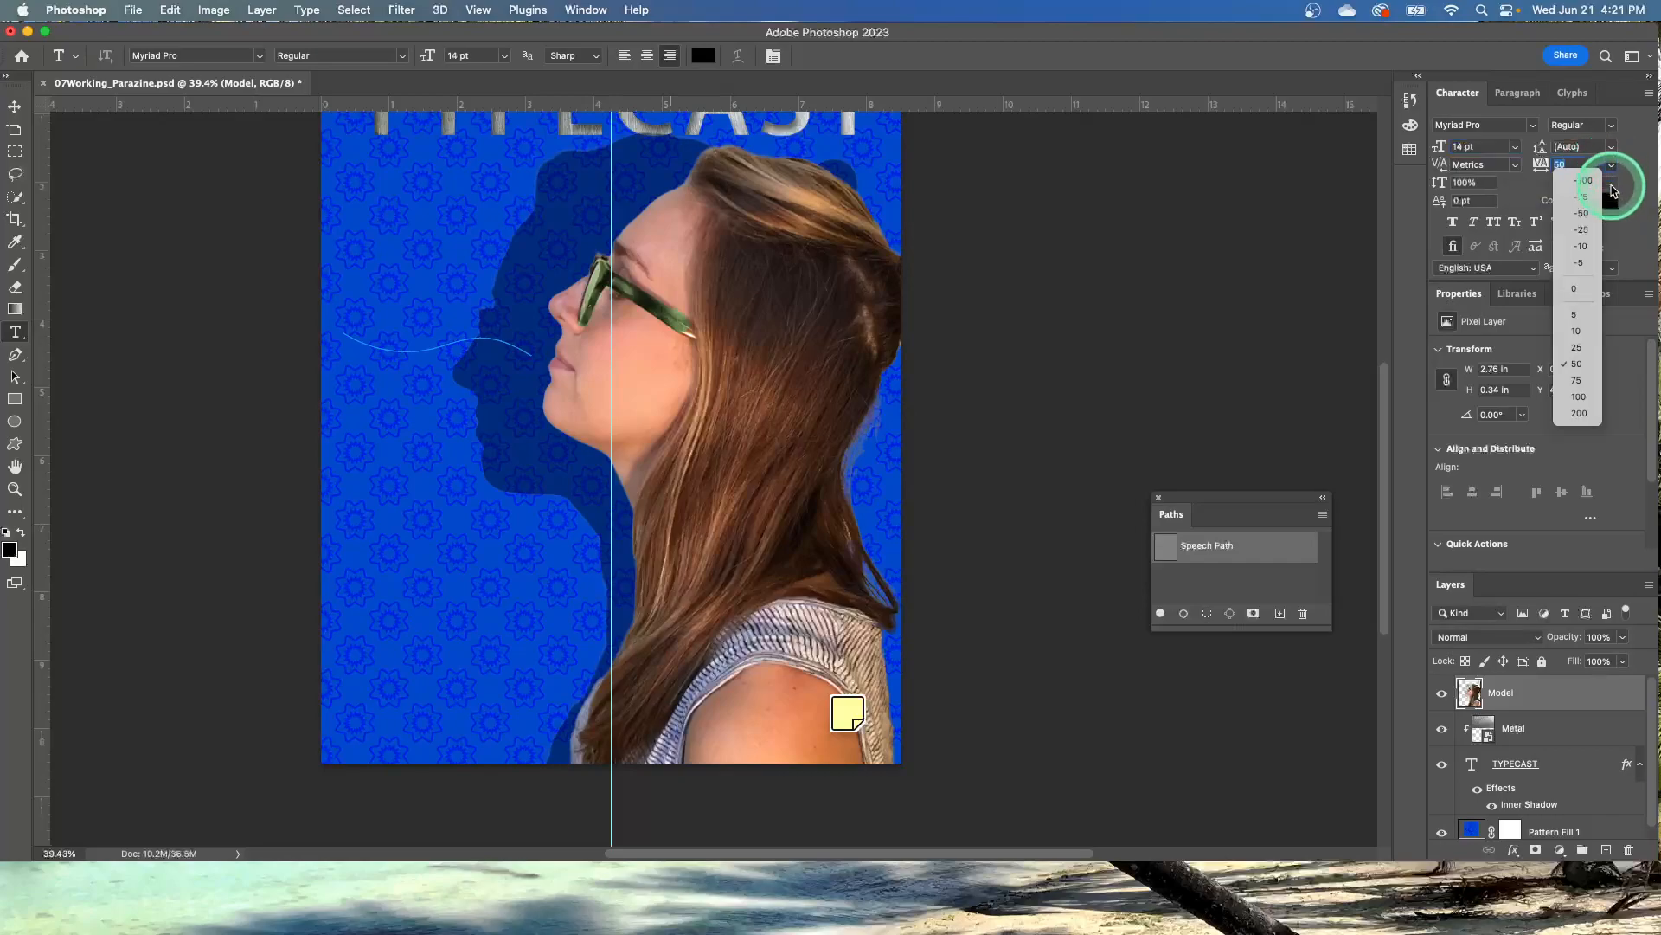
pyautogui.click(1580, 246)
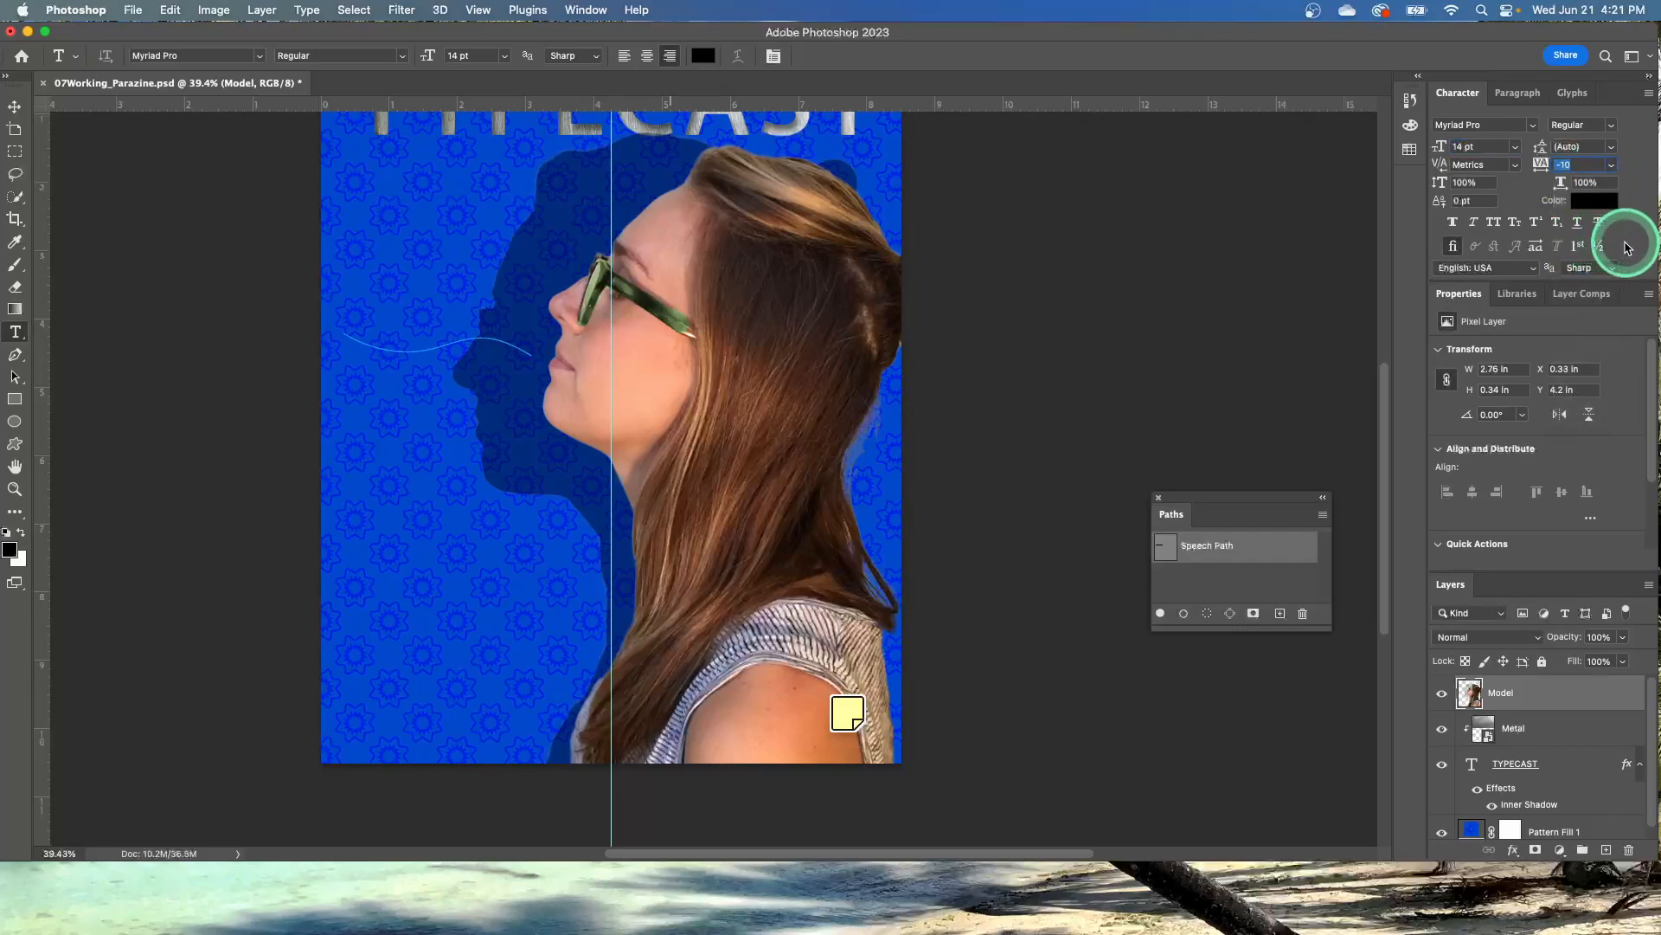
pyautogui.click(1593, 199)
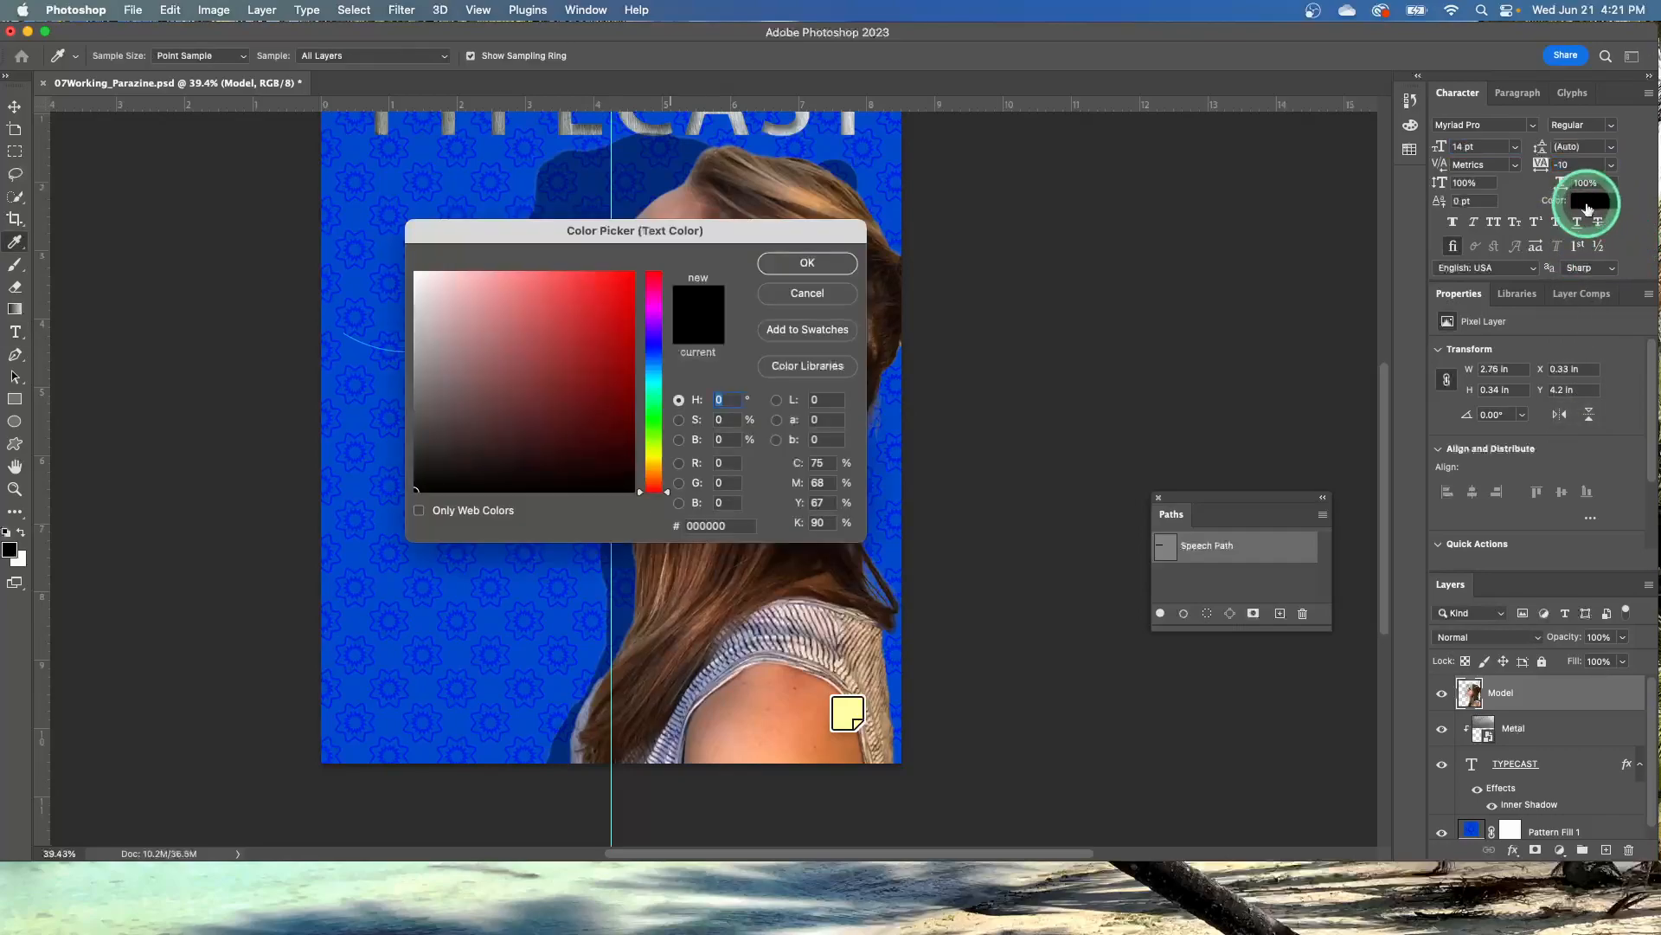
pyautogui.moveTo(426, 289); pyautogui.dragTo(400, 255)
pyautogui.click(807, 262)
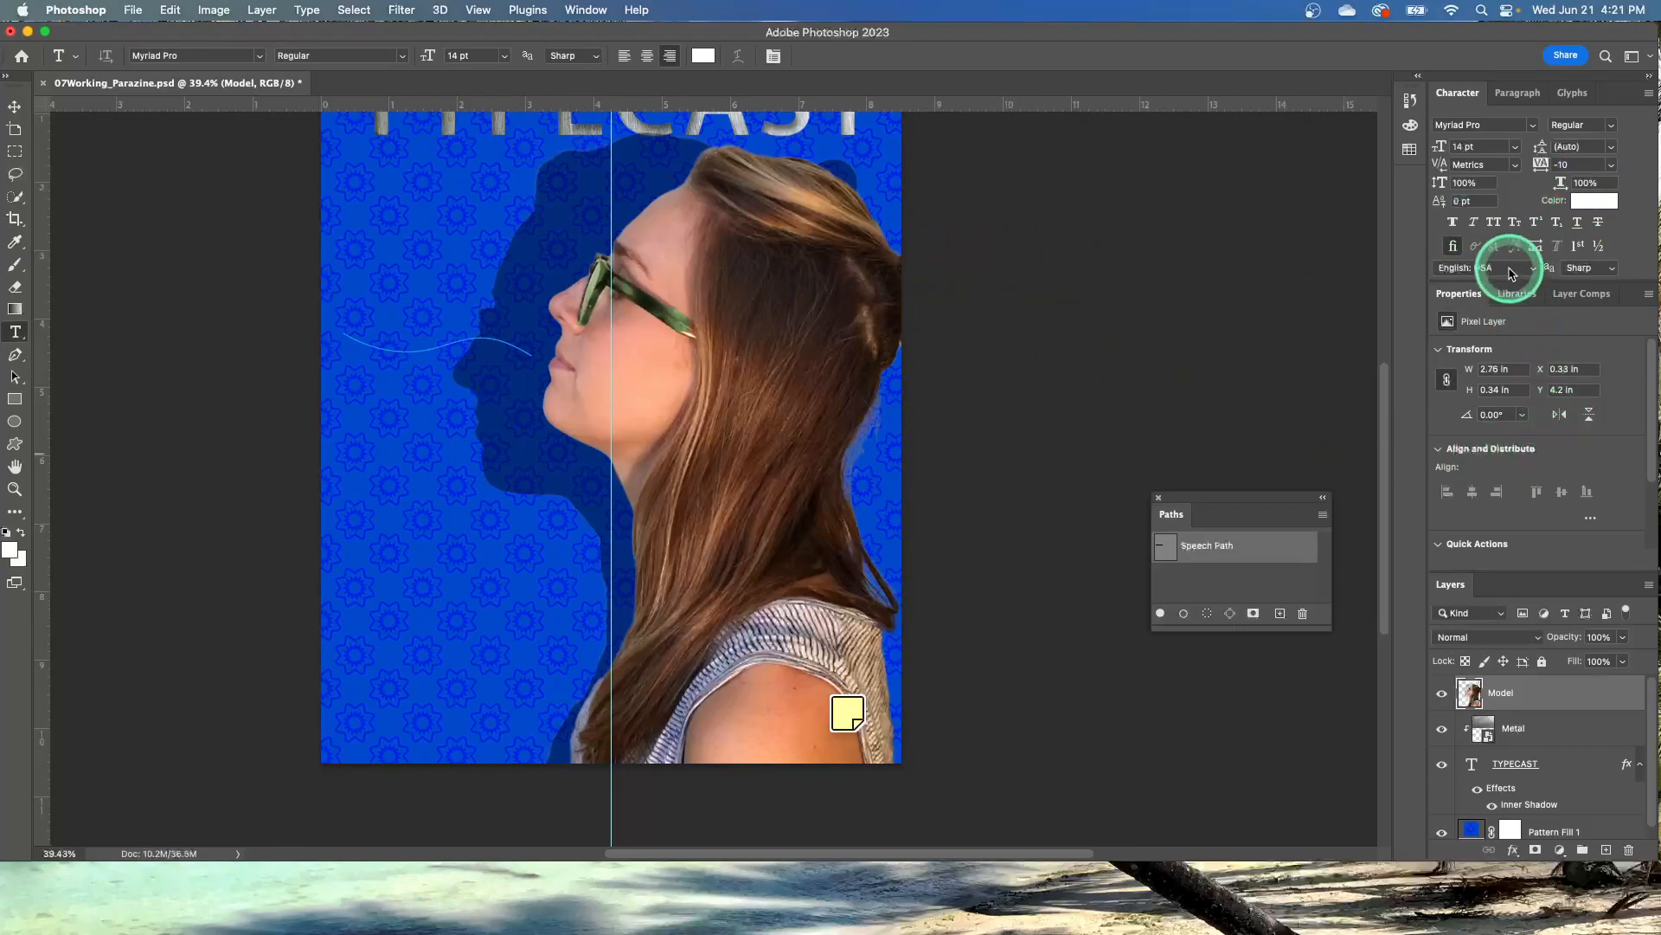
pyautogui.click(1494, 225)
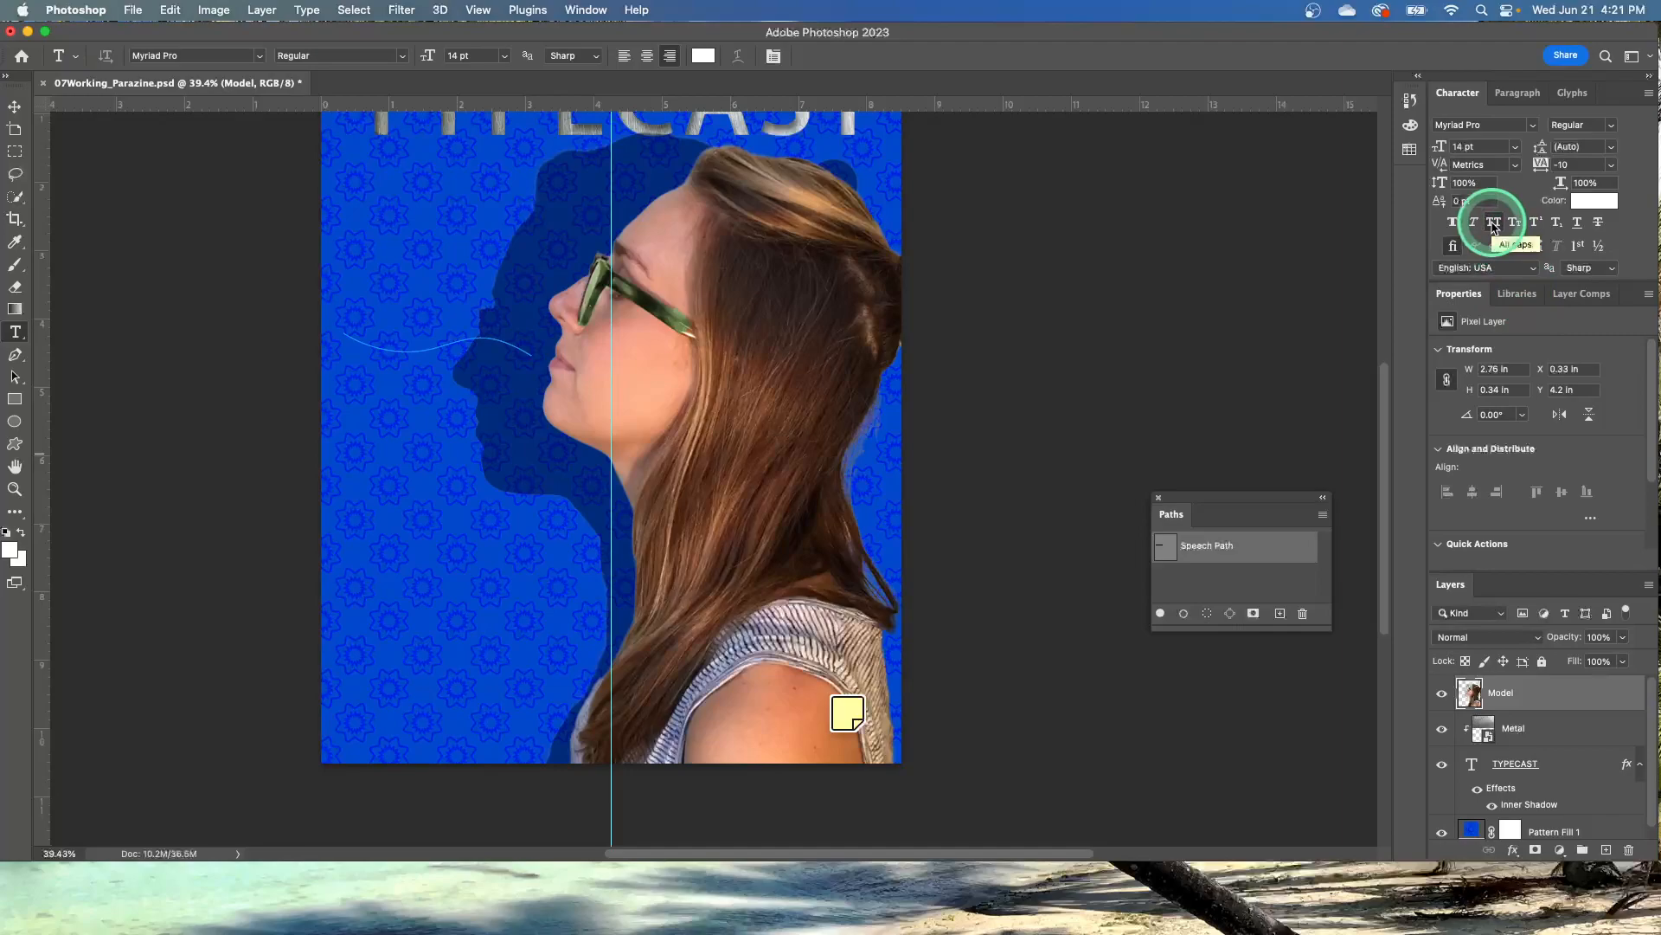
pyautogui.click(532, 353)
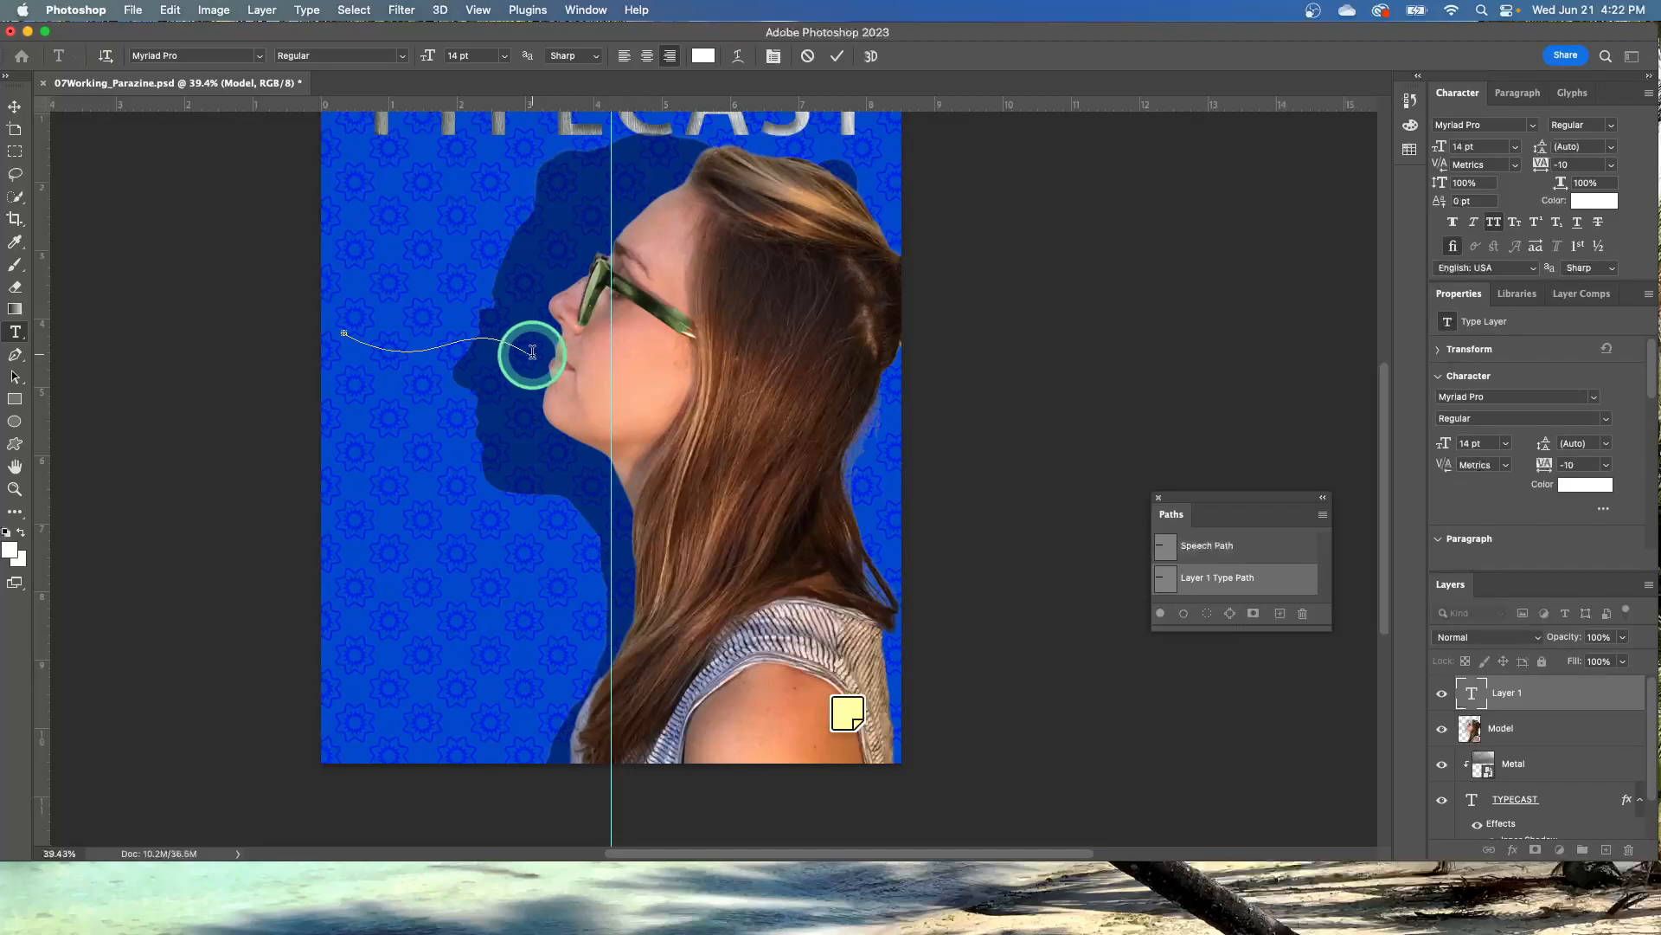
pyautogui.hscroll(3, 549, 352)
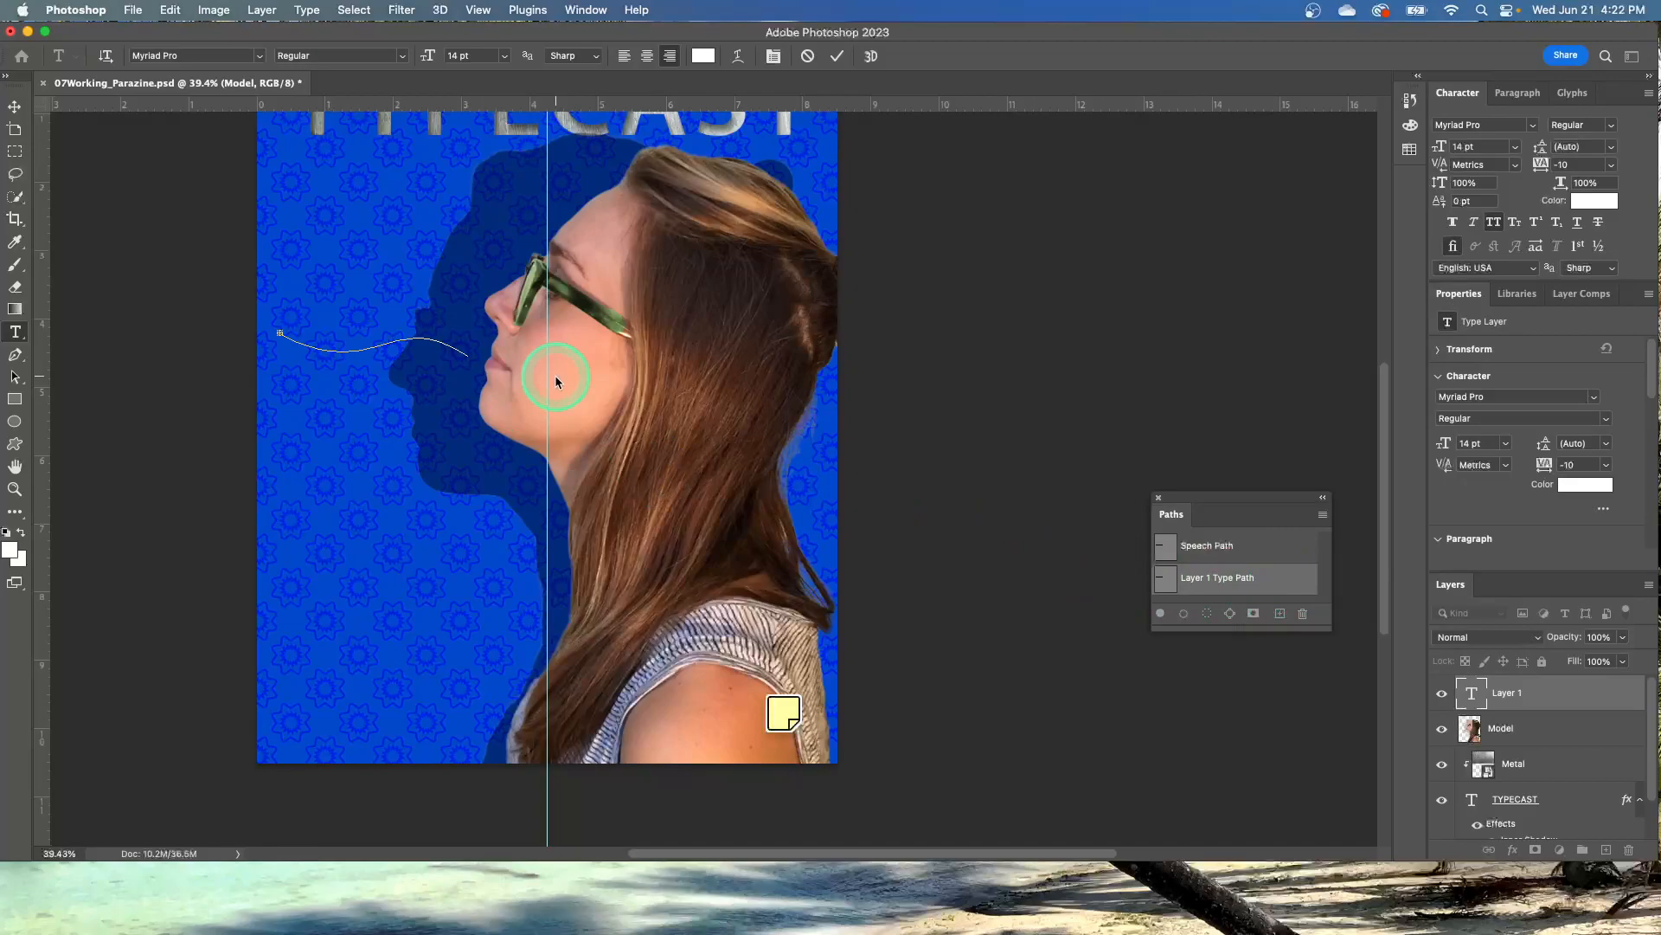
pyautogui.click(1261, 545)
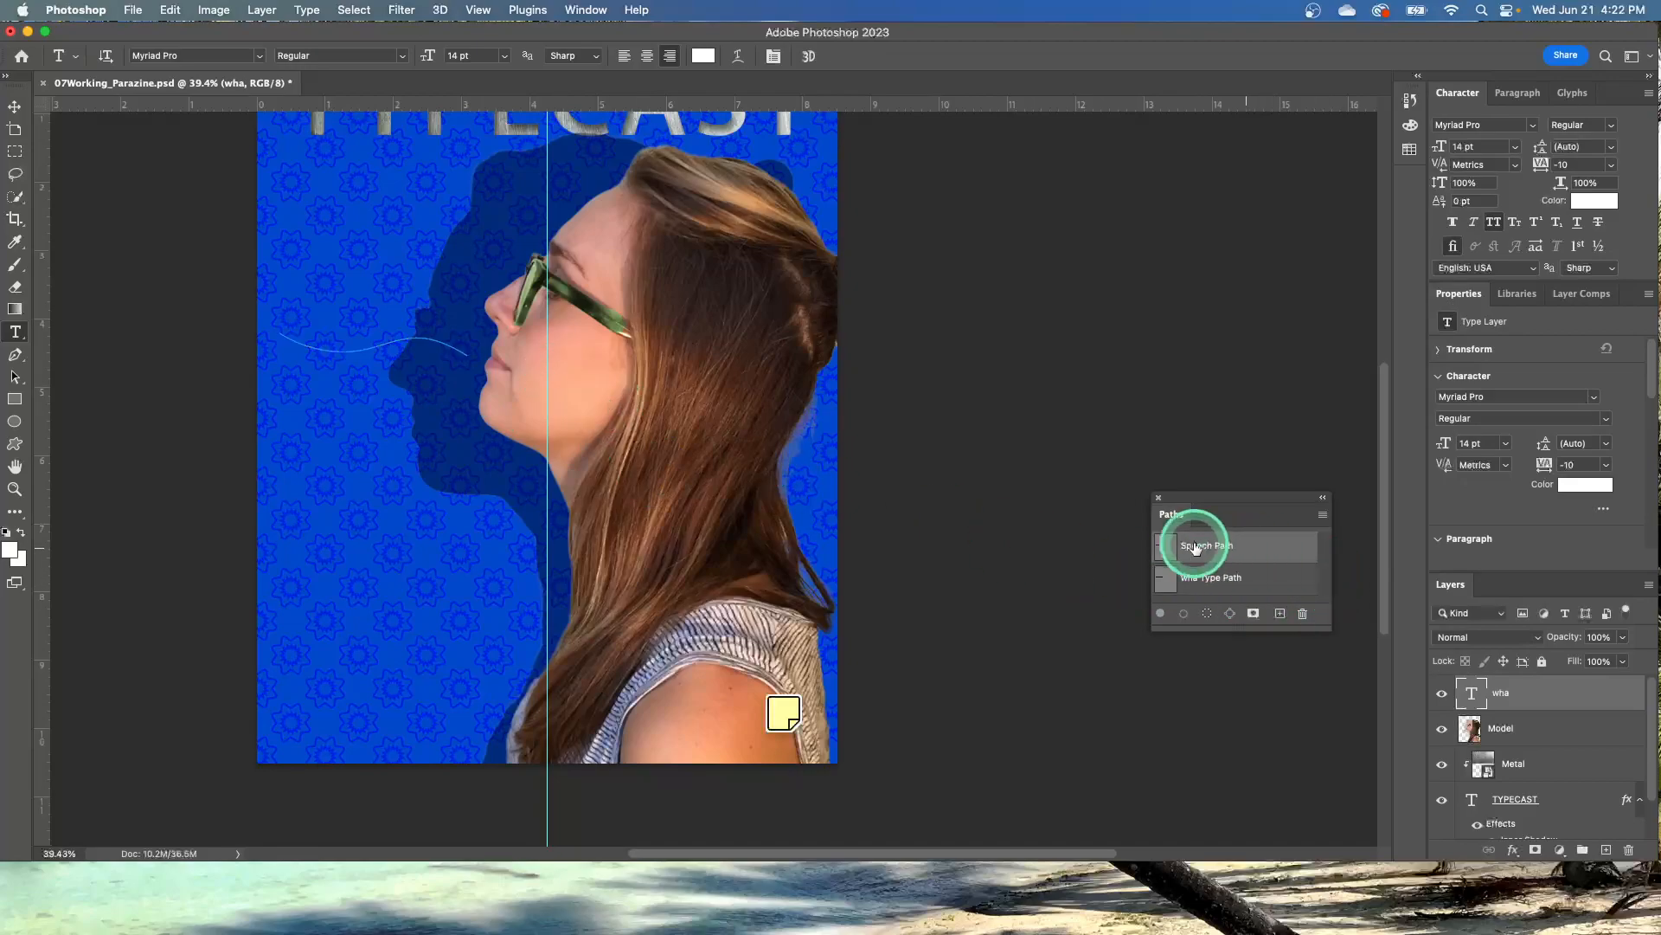
pyautogui.click(470, 356)
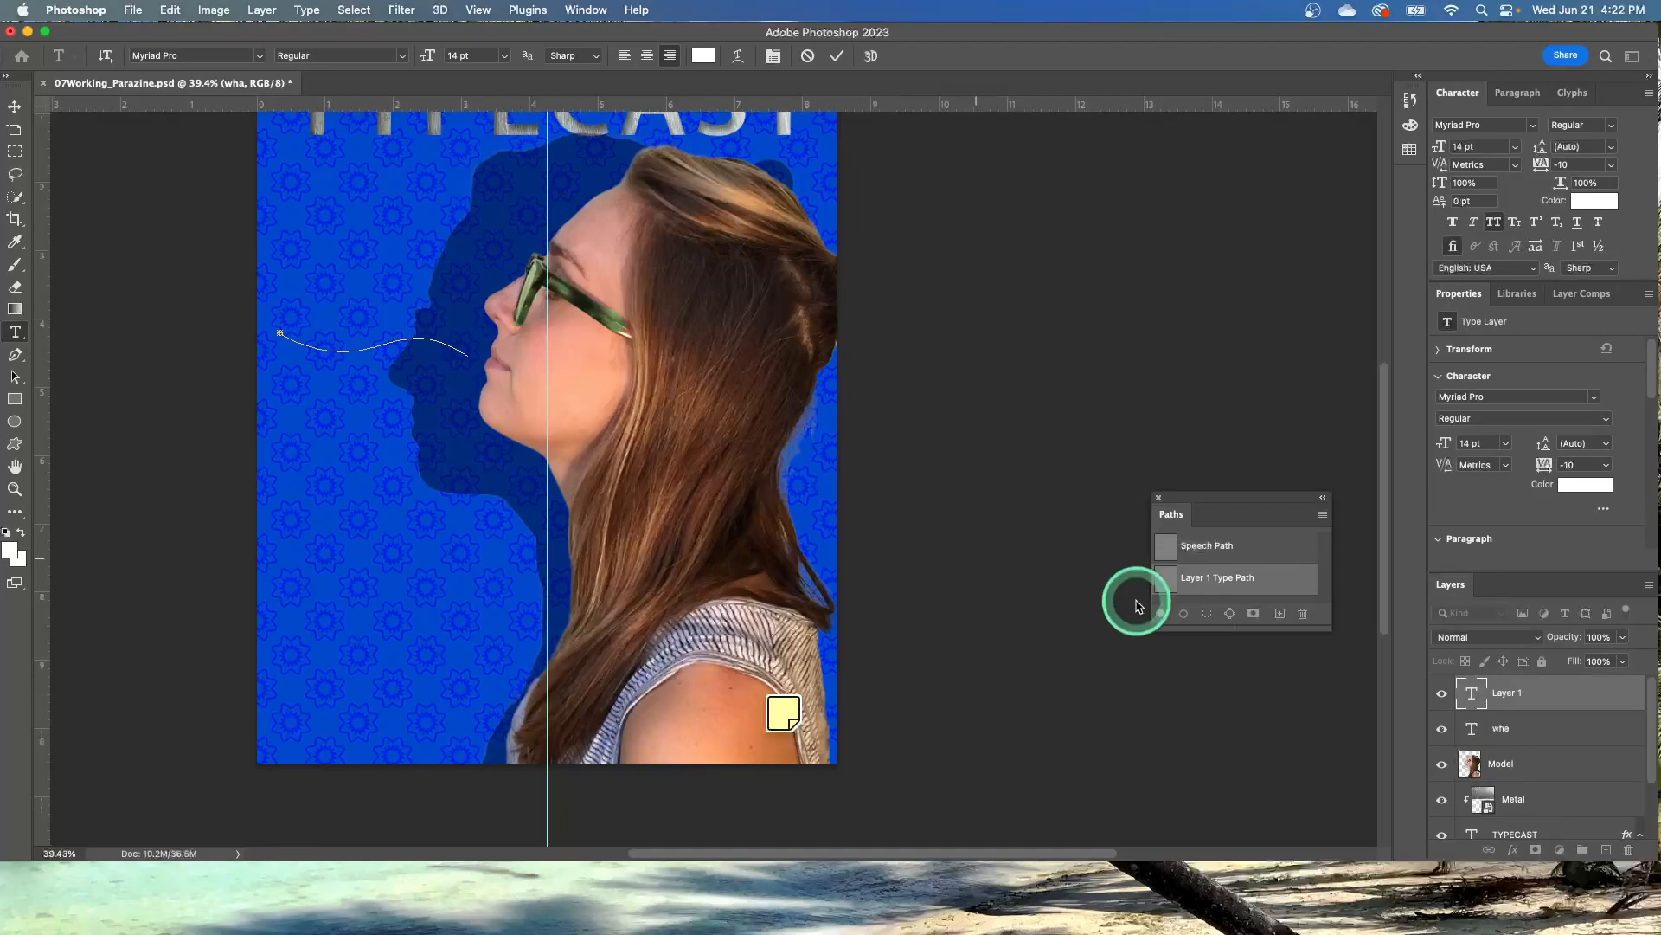
pyautogui.moveTo(1609, 701); pyautogui.dragTo(1637, 848)
pyautogui.moveTo(1556, 708); pyautogui.dragTo(1633, 857)
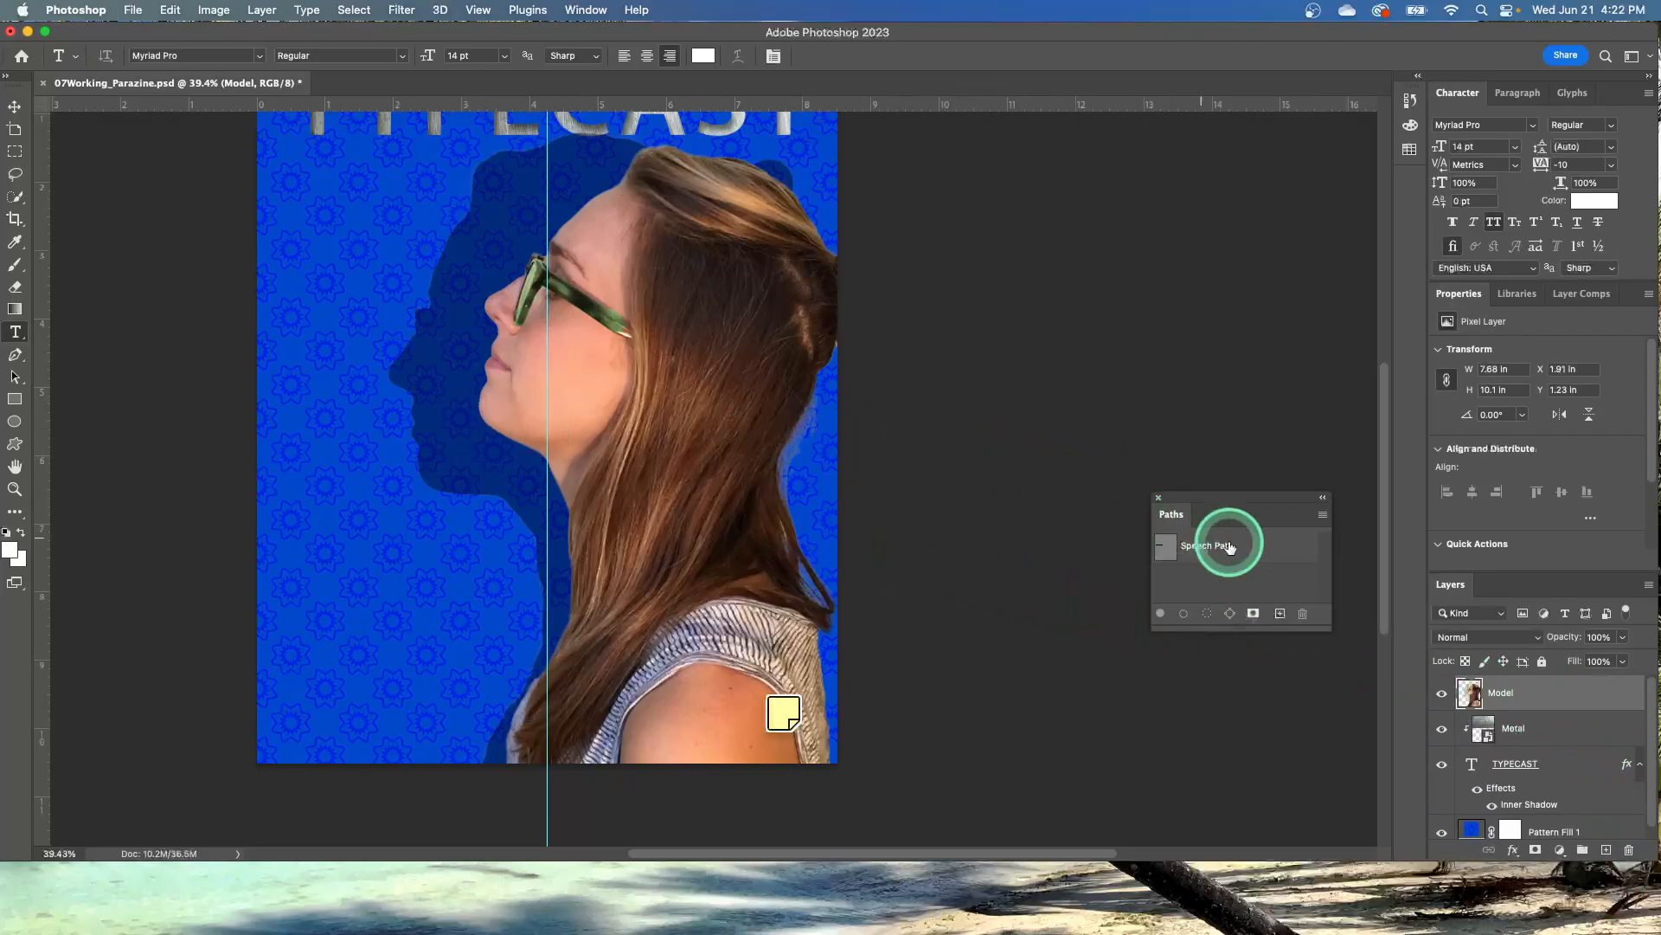
# Select Speech Path and enter "WHAT'S NEW IN 3D TYPE?" along it, starting from its end beside the model's mouth.
pyautogui.click(1271, 547)
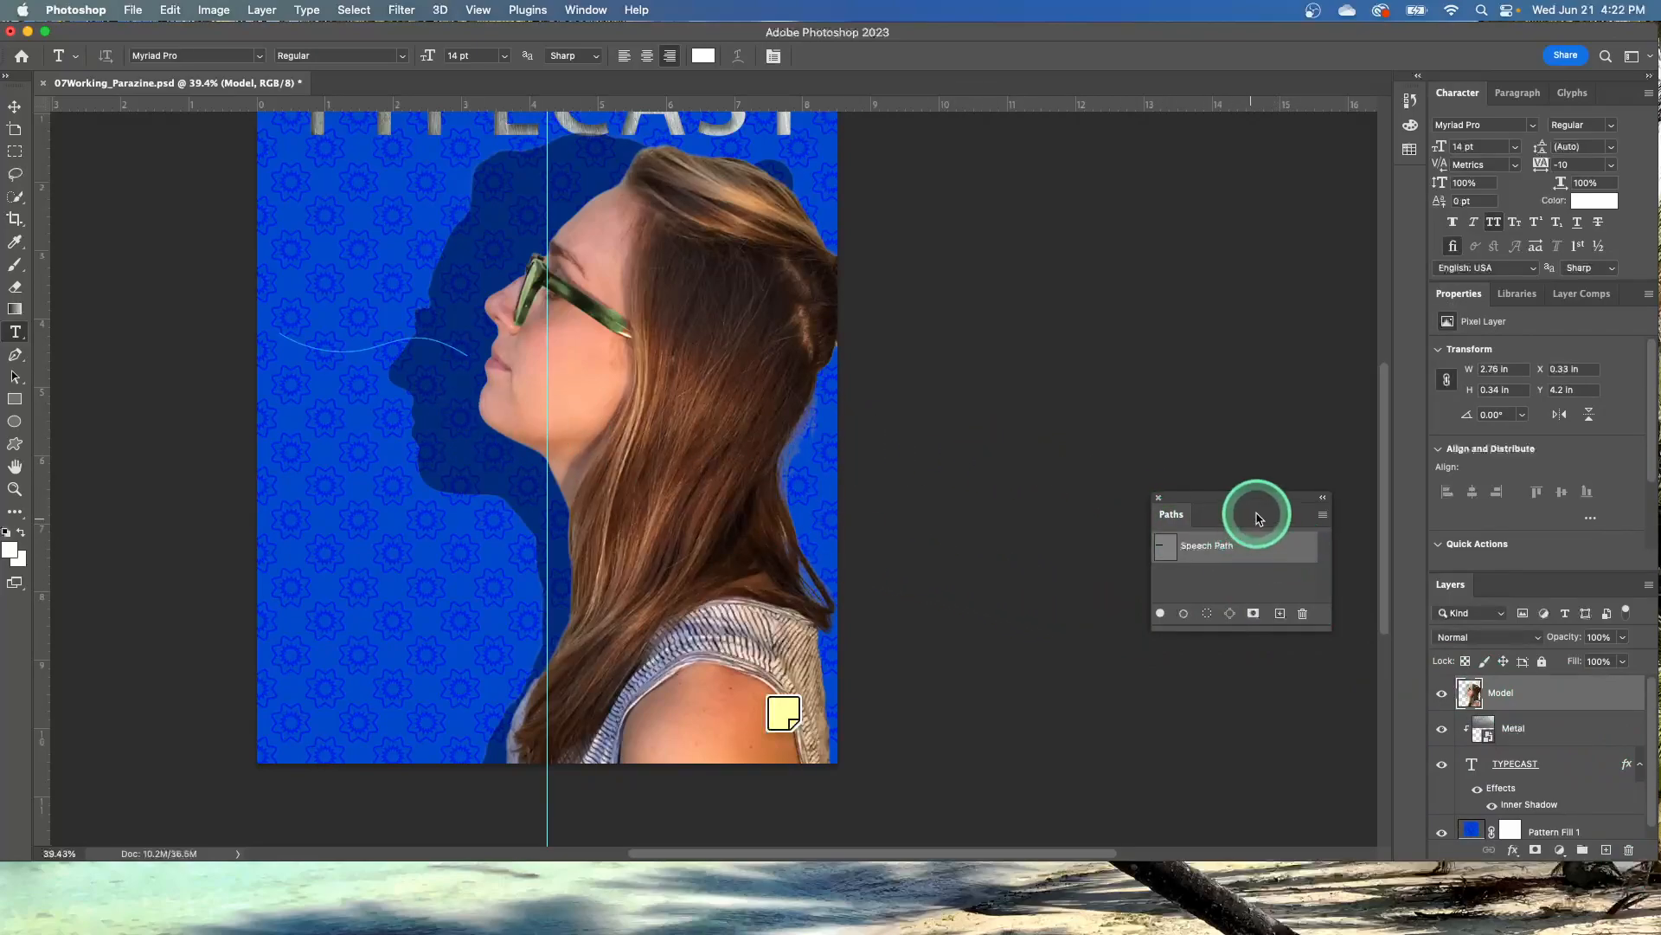
pyautogui.scroll(-1, 1453, 132)
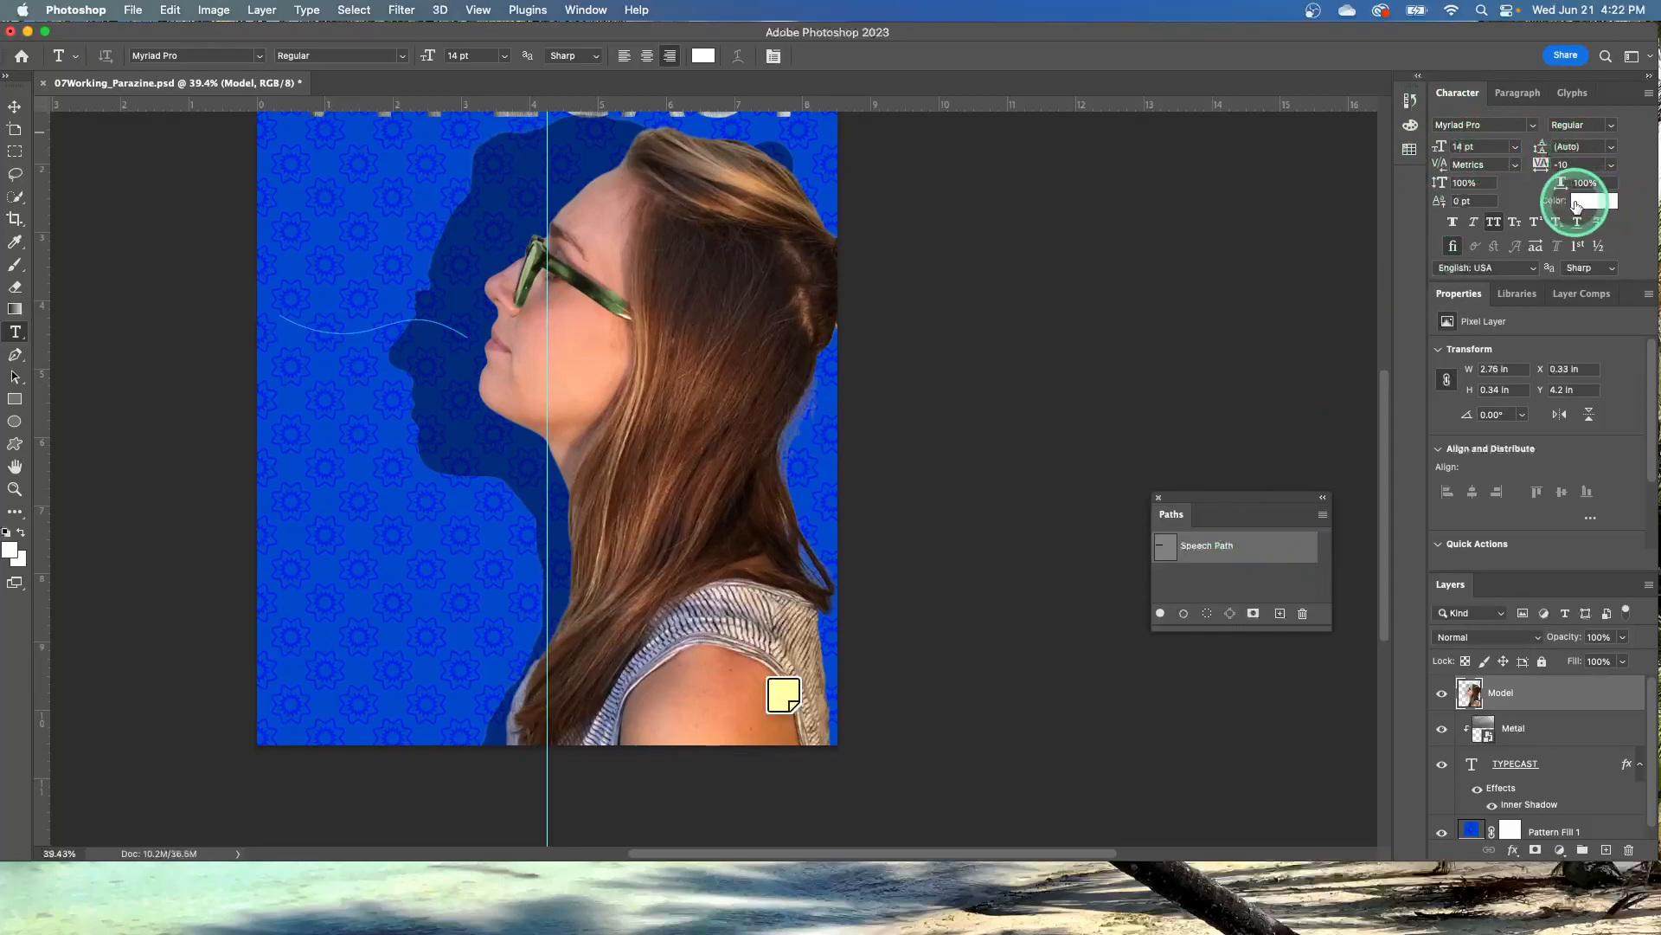
pyautogui.click(464, 330)
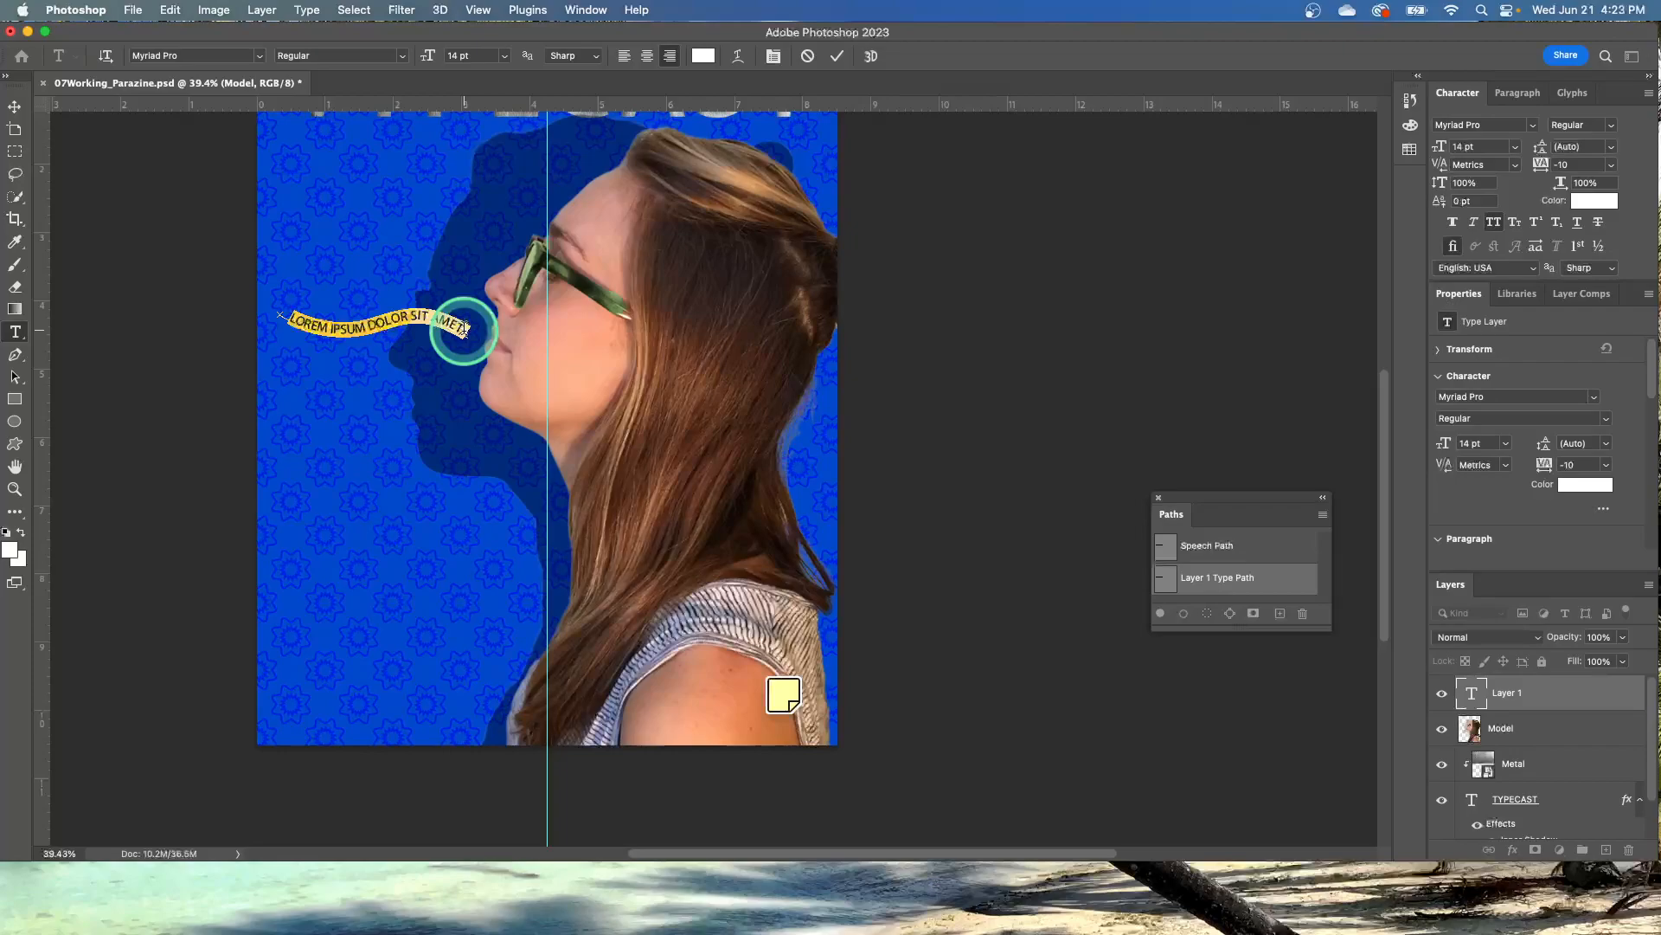
pyautogui.write('WHA')
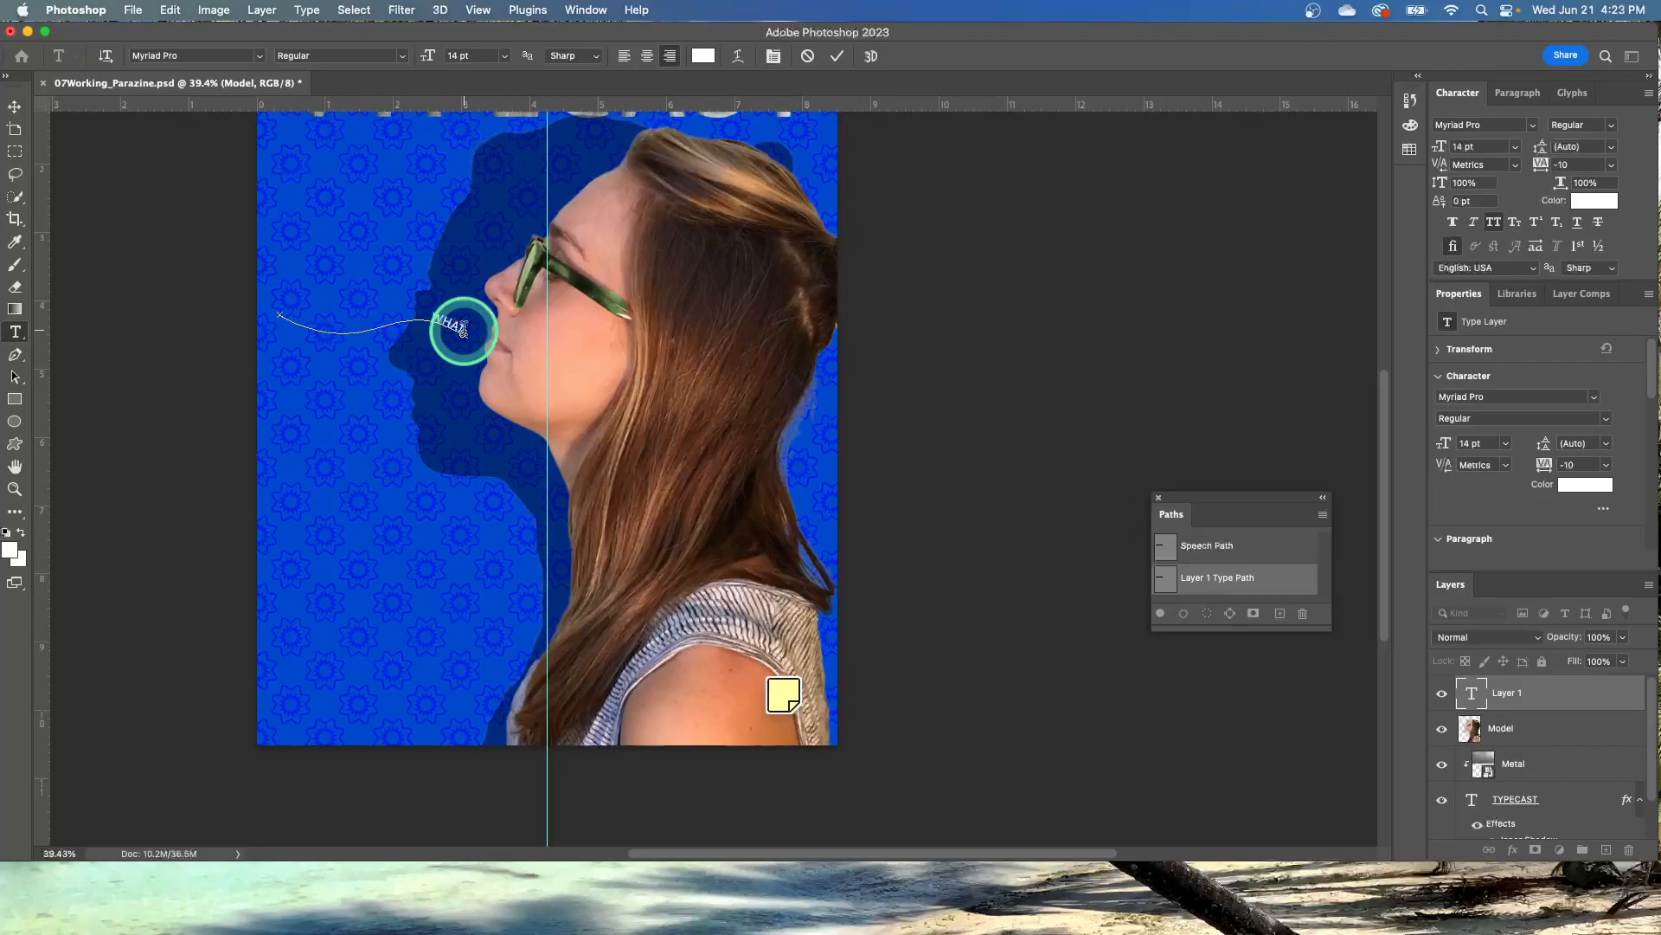
pyautogui.write("T'S")
pyautogui.write(' NE')
pyautogui.write('W')
pyautogui.write(' IN')
pyautogui.write(' 3D')
pyautogui.write(' TYPE?')
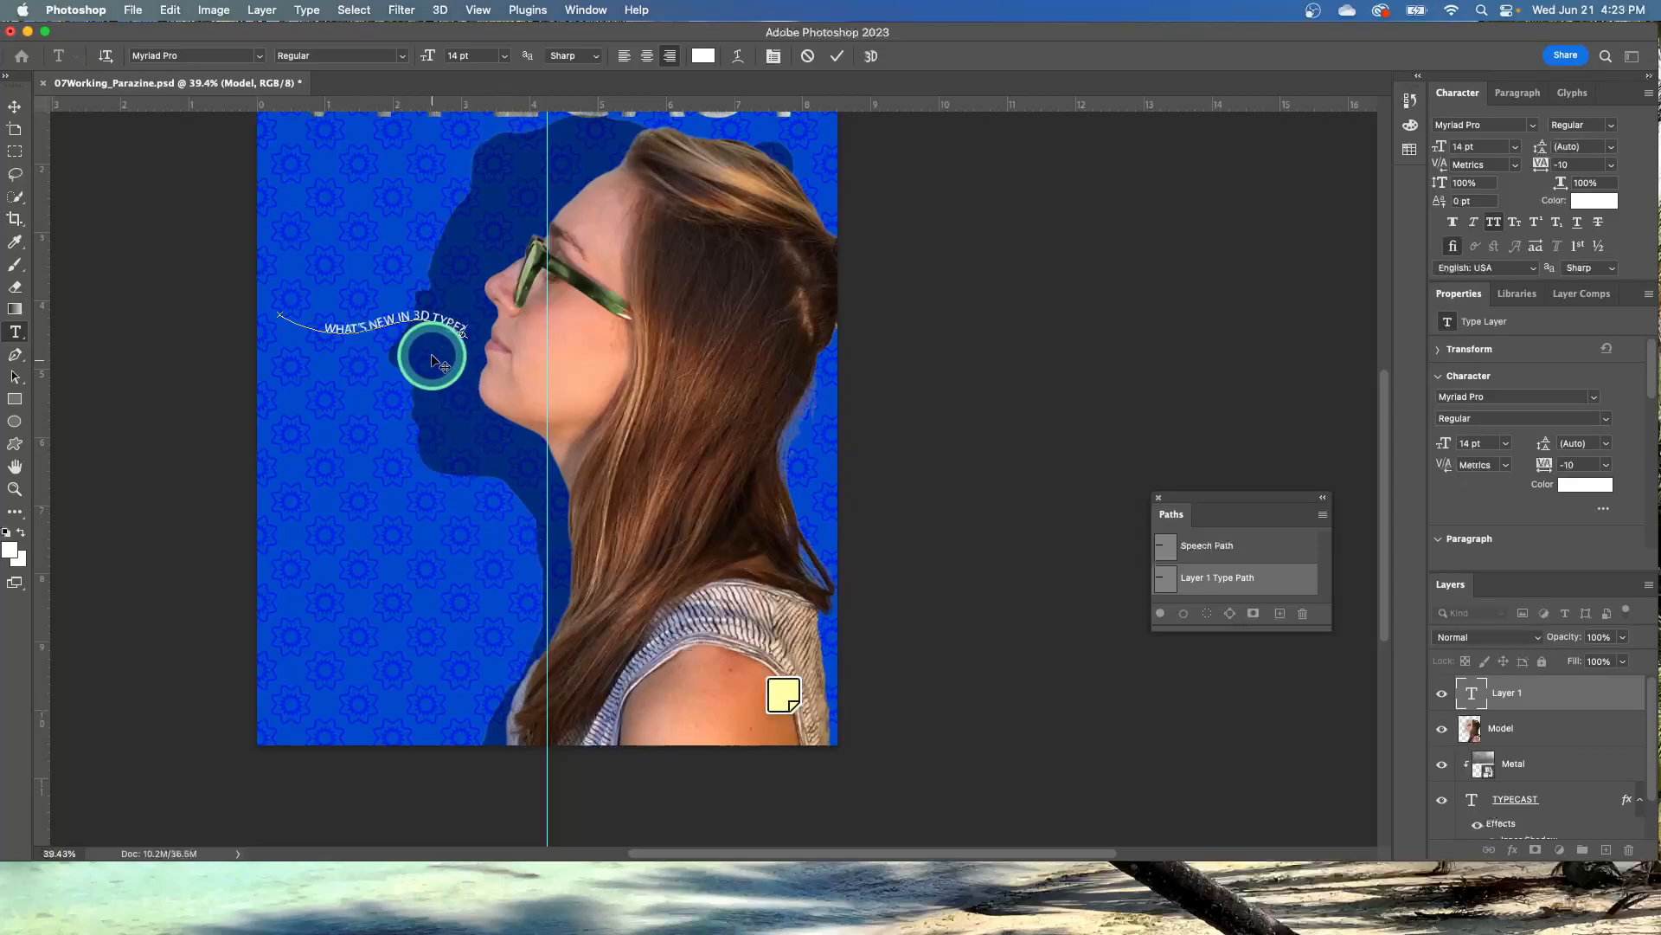
# Set the words "3D TYPE?" in the path text to the Bold style and commit the text.
pyautogui.moveTo(418, 317); pyautogui.dragTo(461, 326)
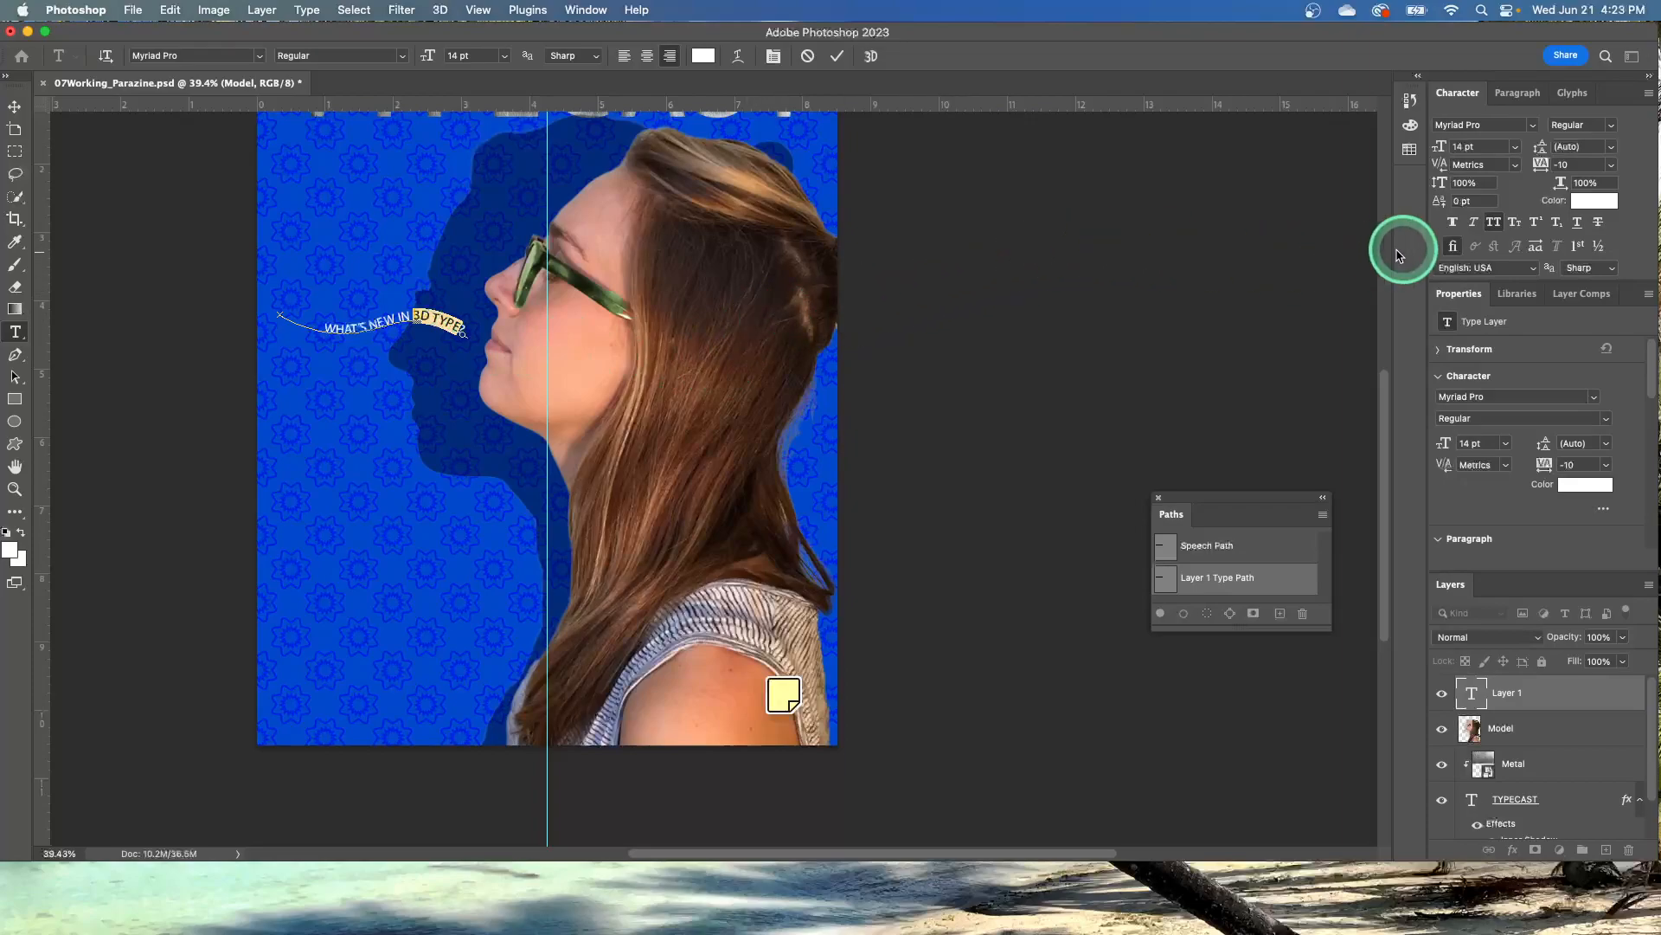
pyautogui.click(1582, 124)
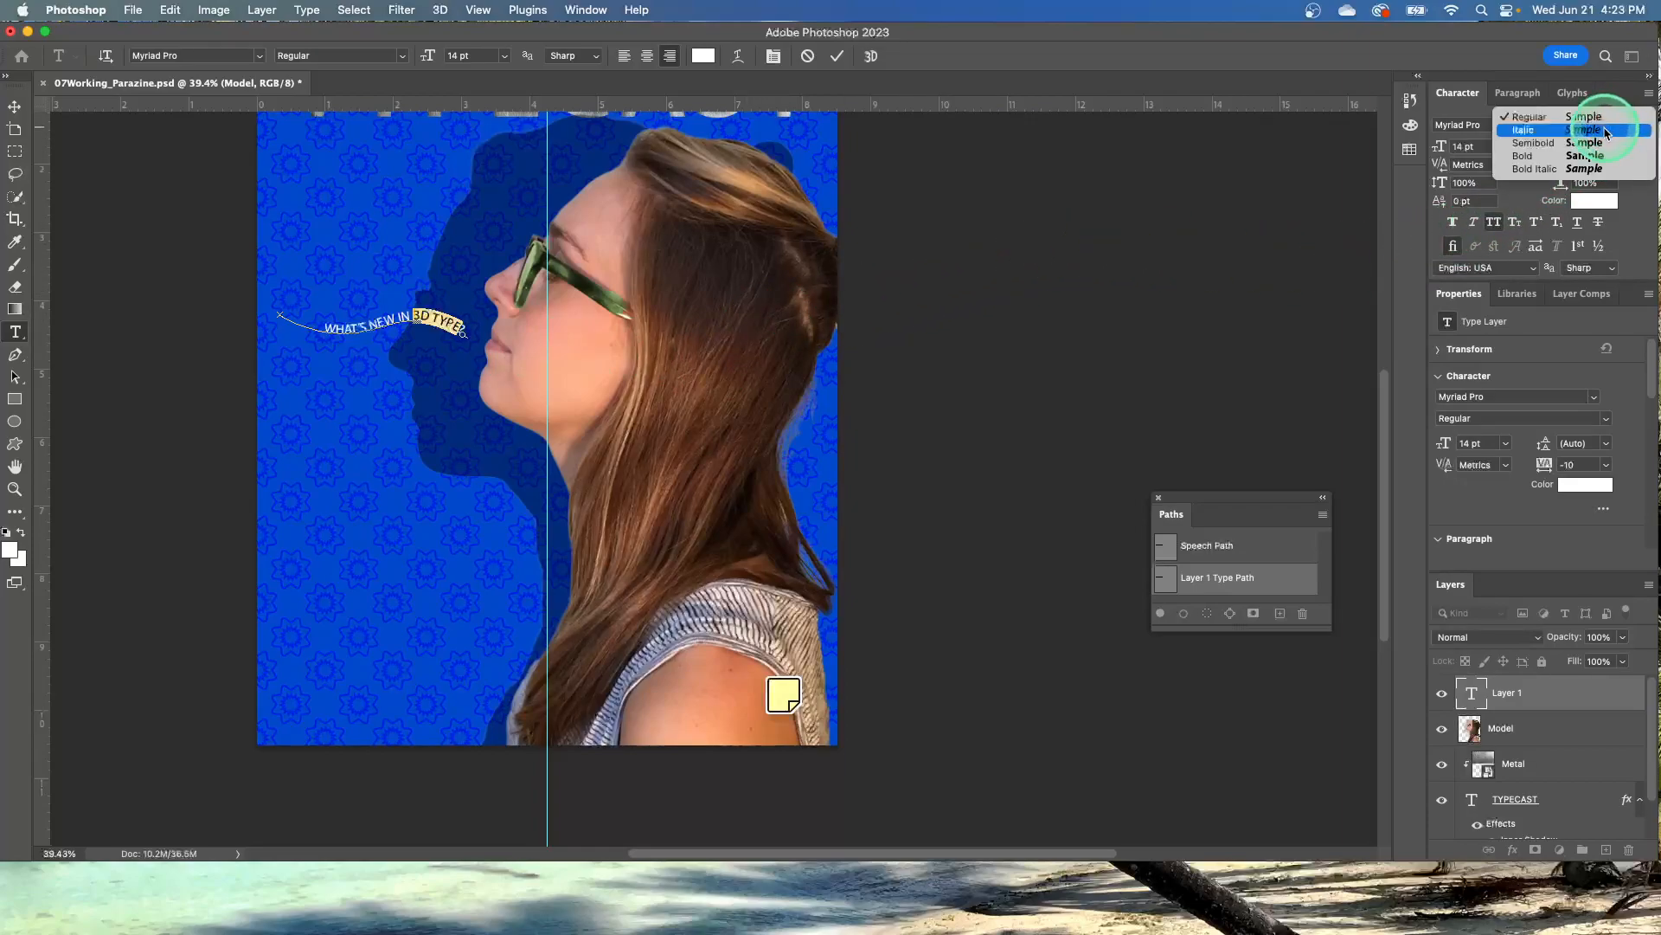
pyautogui.click(1583, 156)
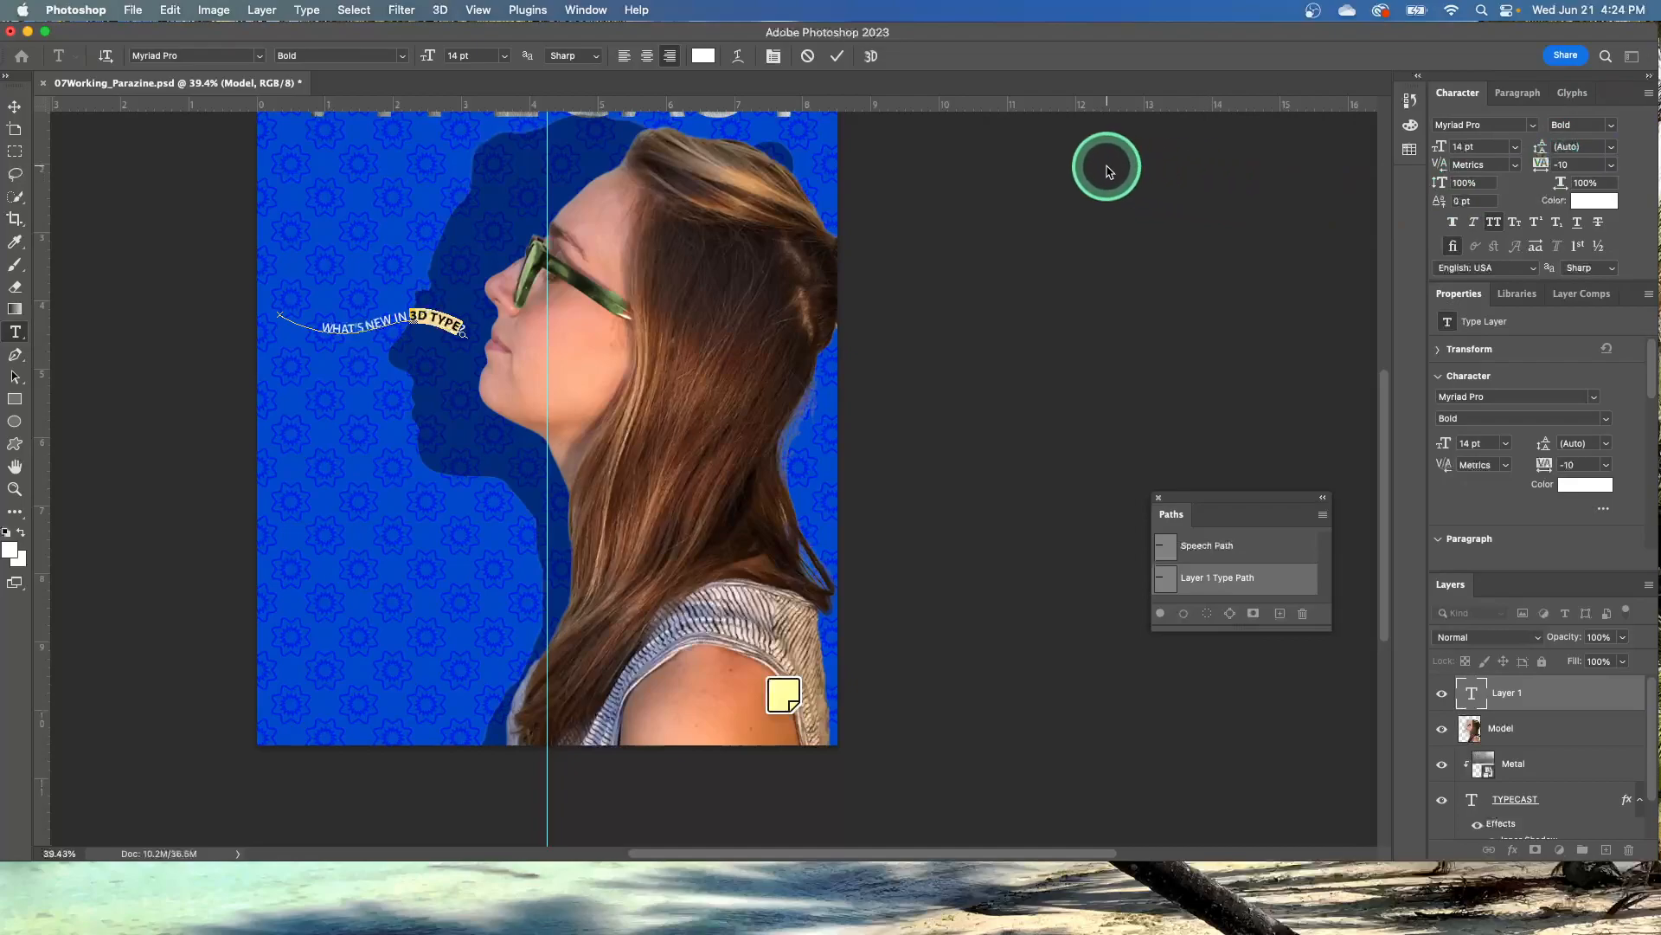
pyautogui.click(871, 62)
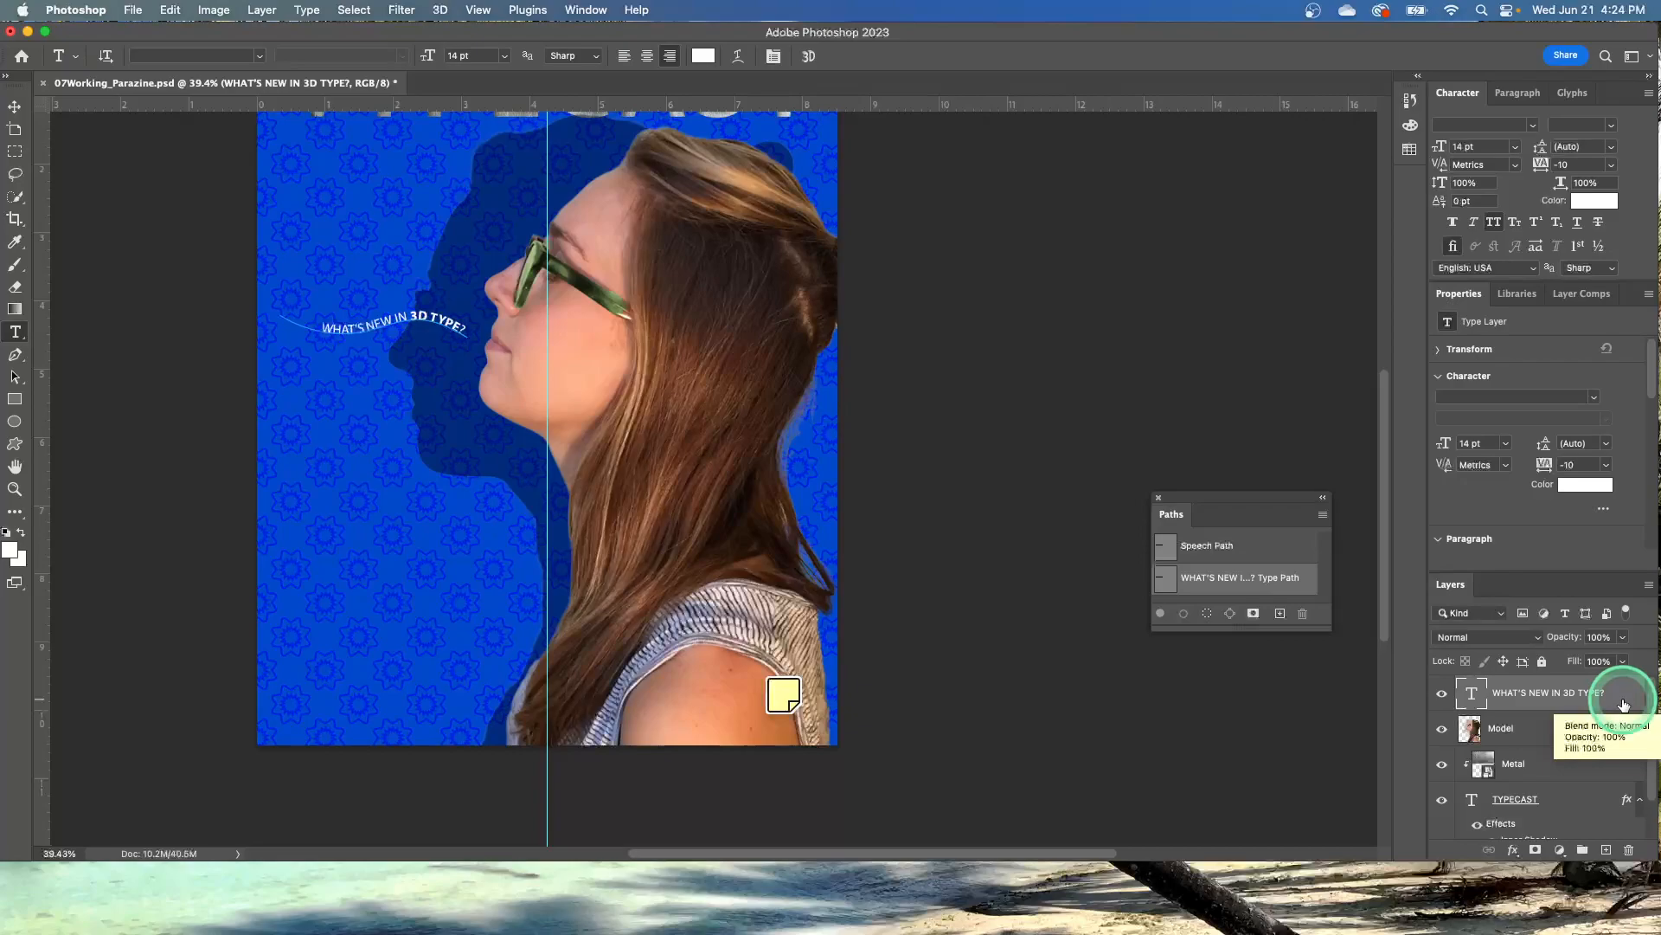
# Duplicate the WHAT'S NEW IN 3D TYPE? layer in the same document, keeping the suggested name.
pyautogui.click(260, 10)
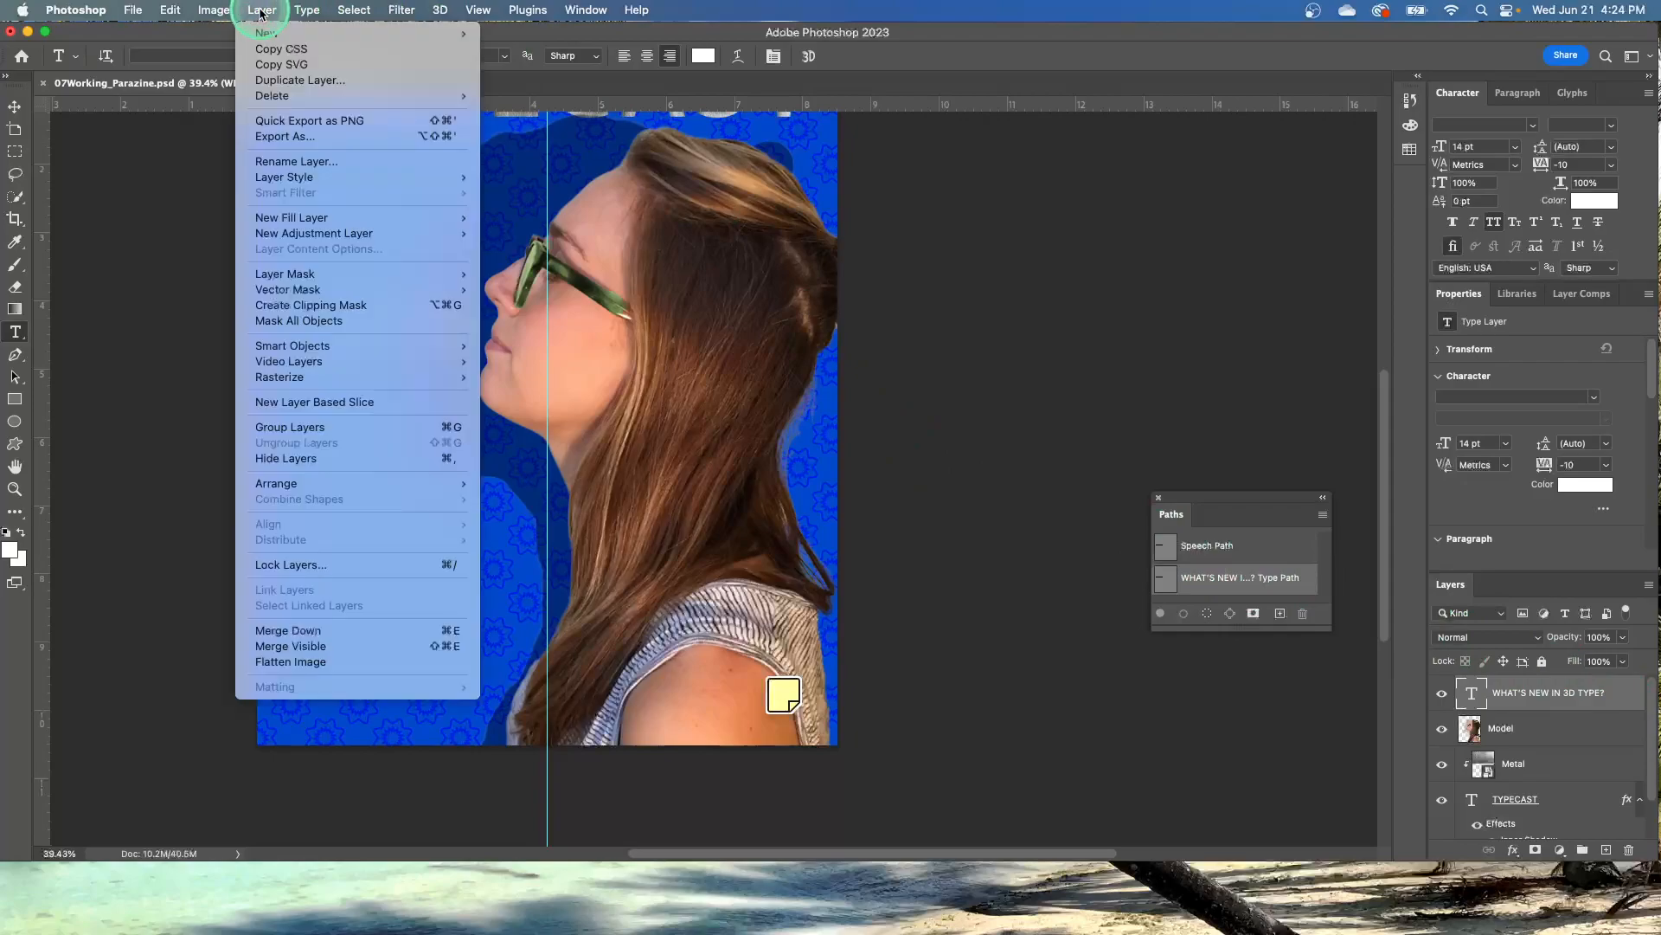
pyautogui.click(277, 87)
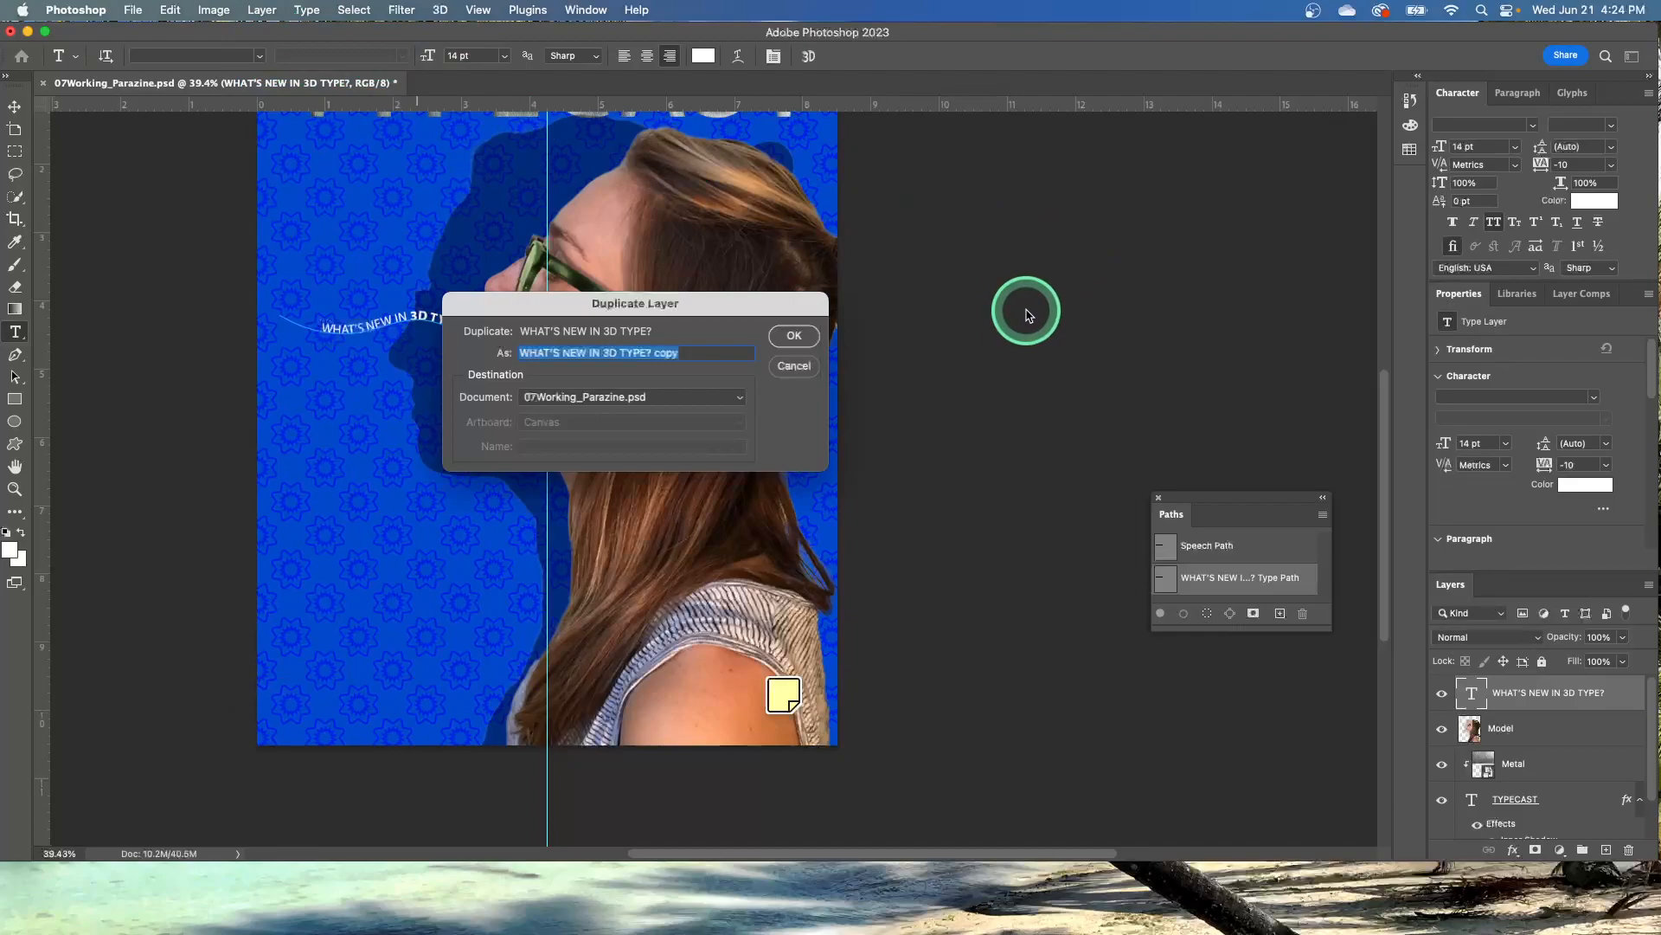
pyautogui.click(792, 337)
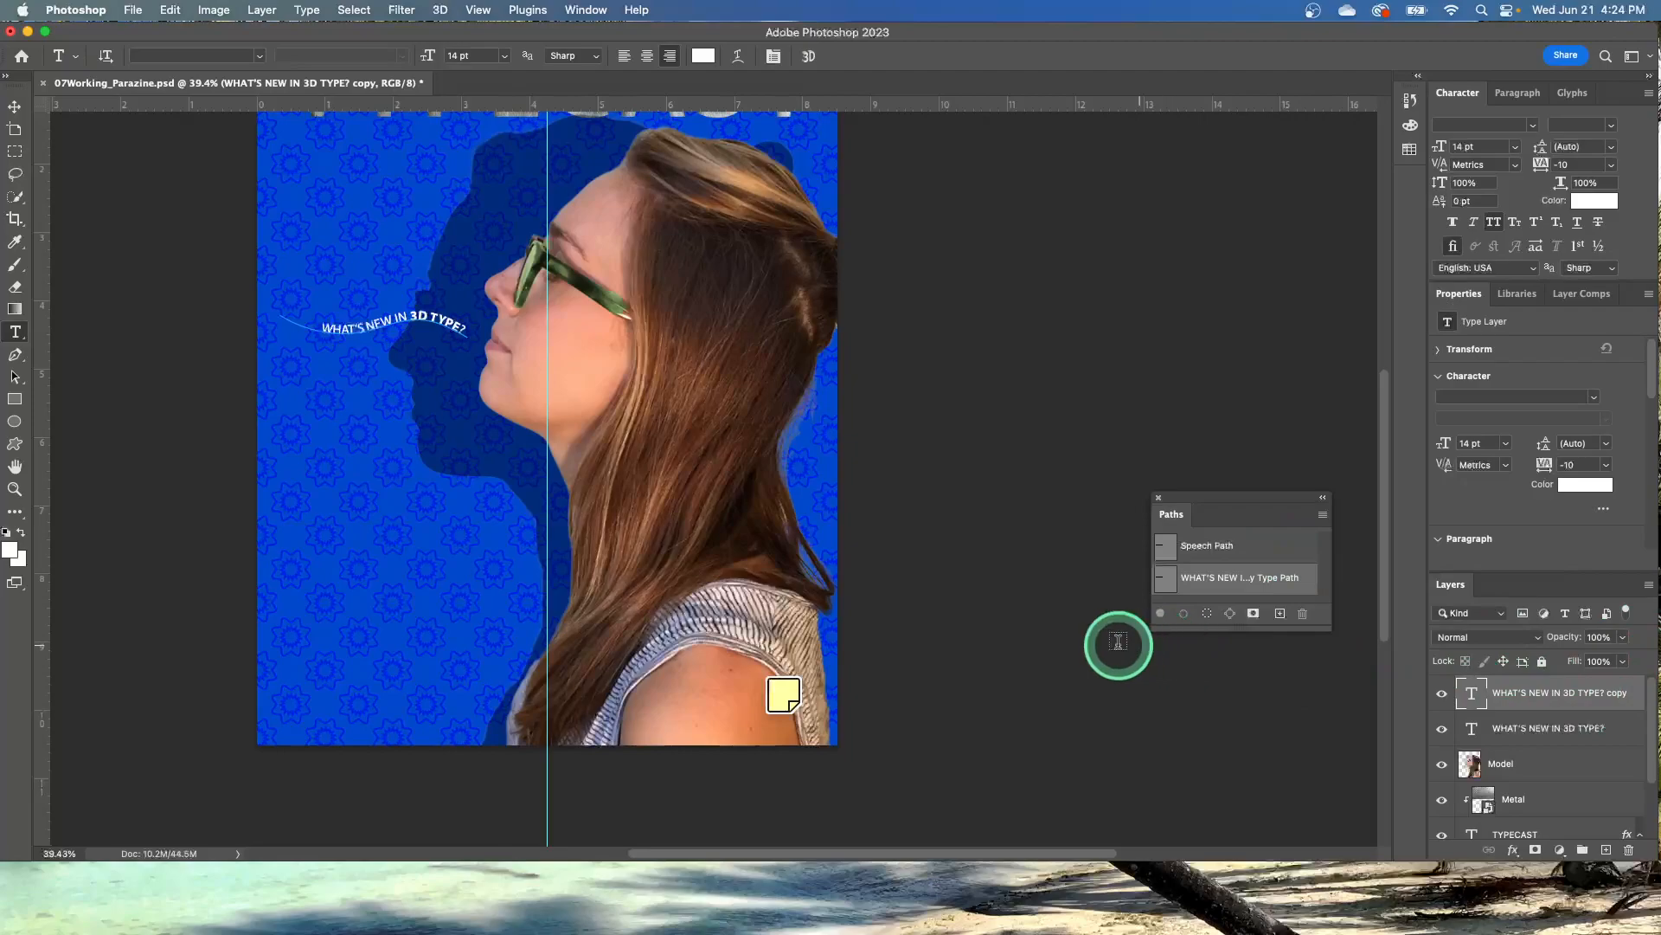
# Rotate the duplicated path text about 15° clockwise with Free Transform and move it above the original speech line.
pyautogui.click(173, 10)
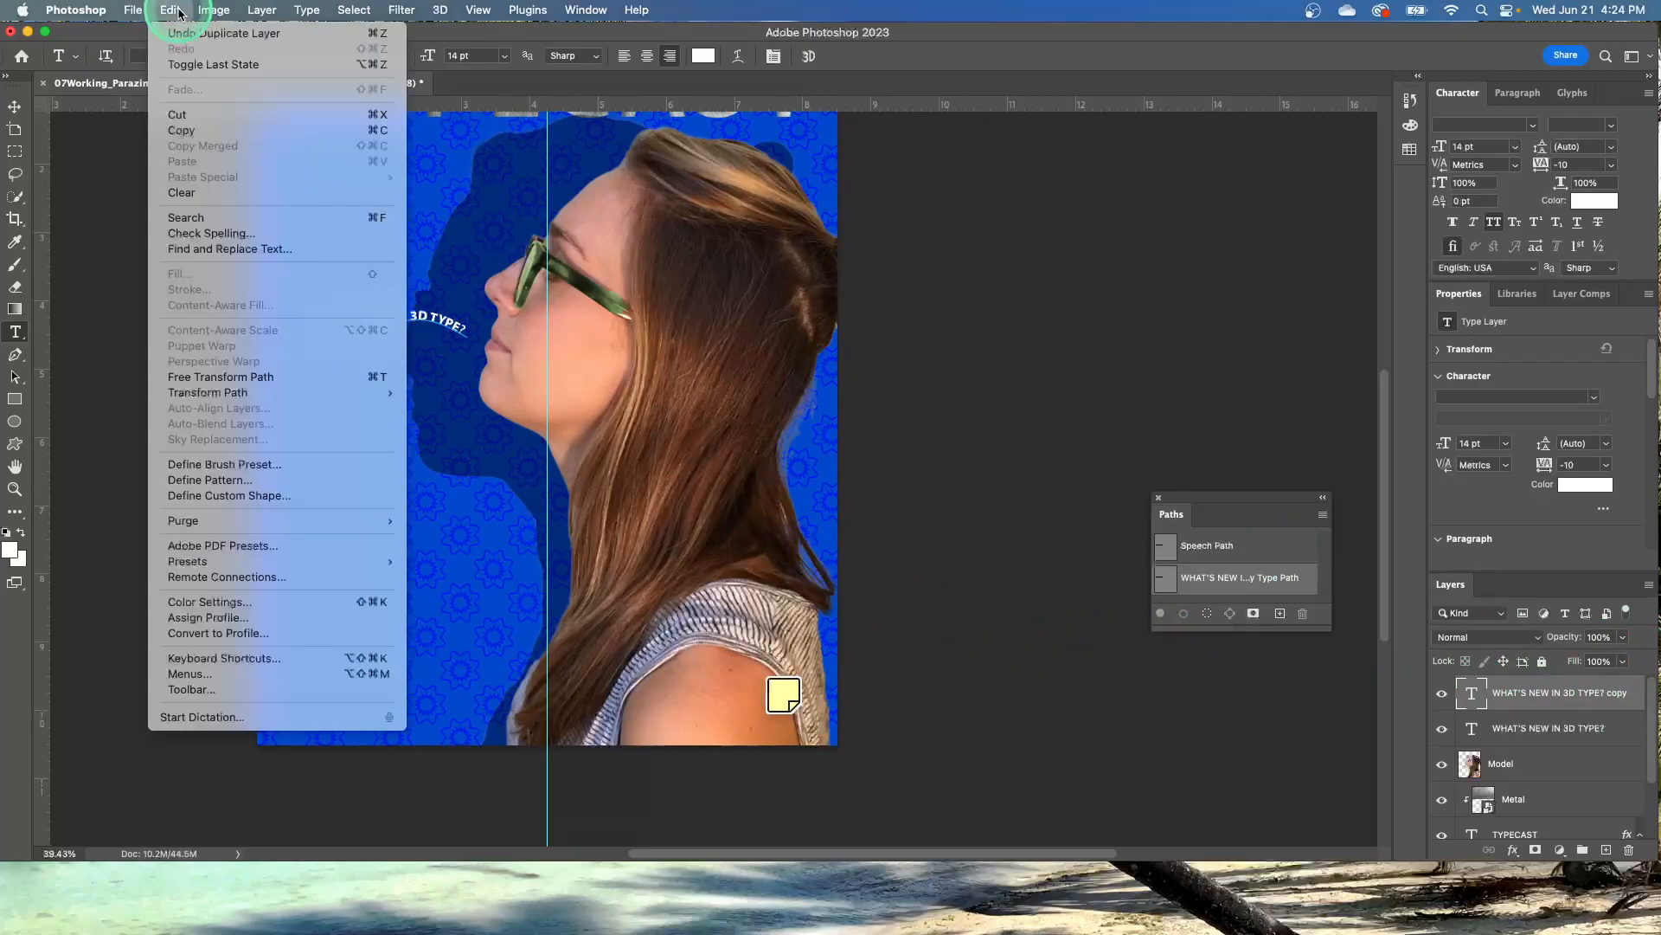
pyautogui.click(215, 377)
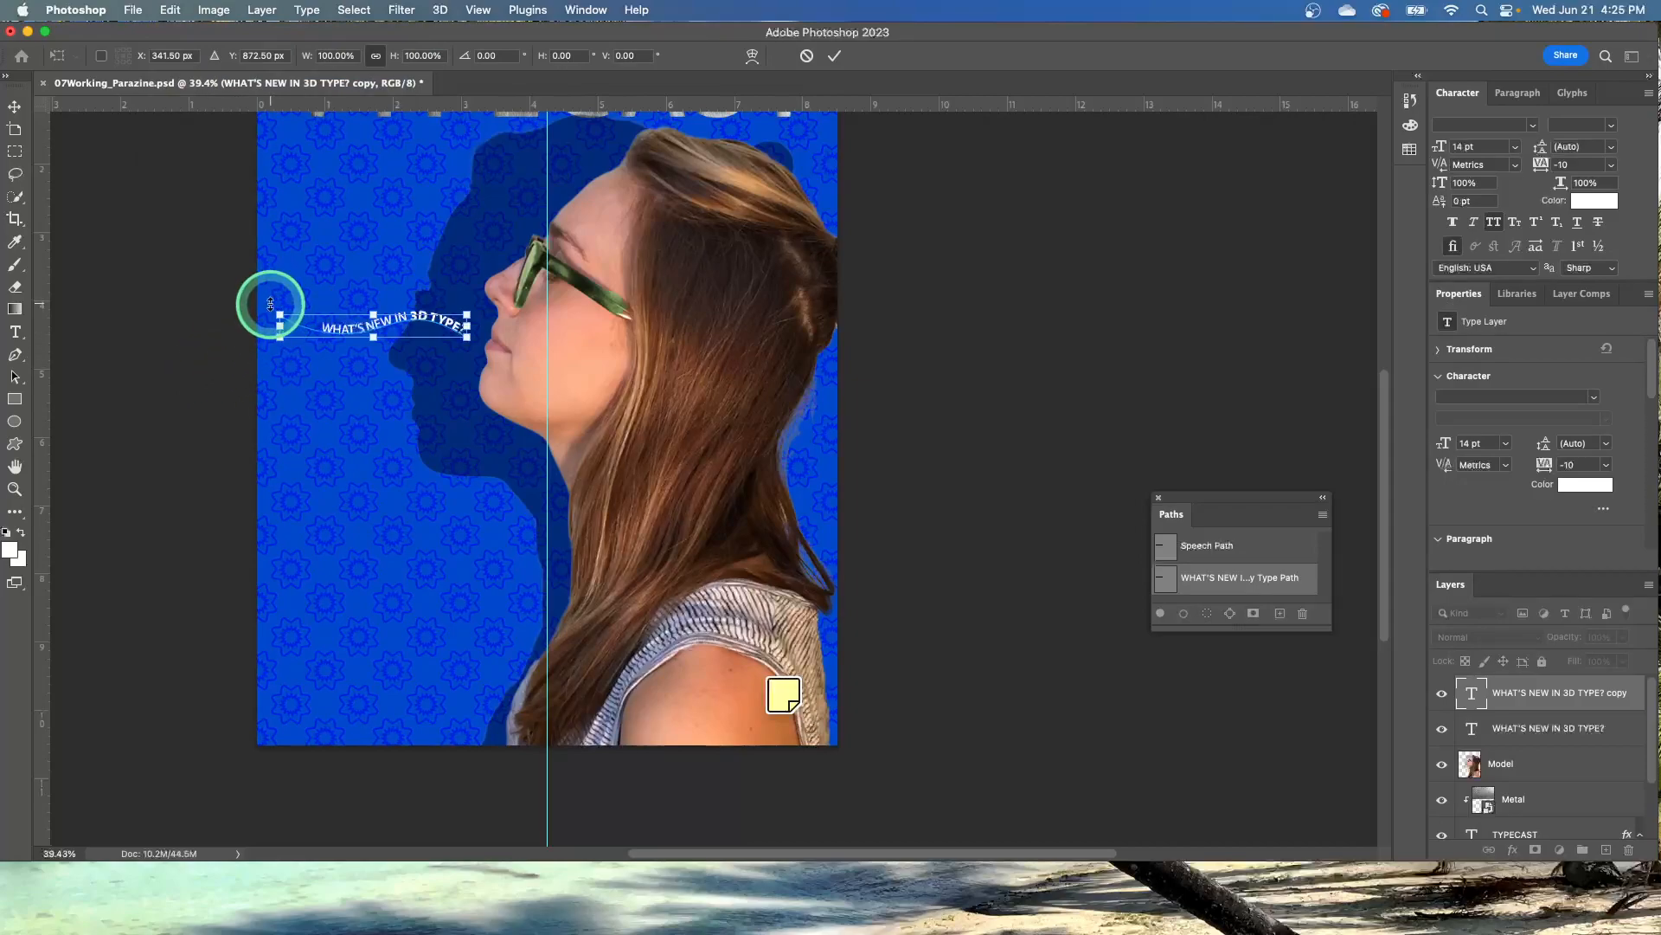
pyautogui.moveTo(276, 302); pyautogui.dragTo(302, 286)
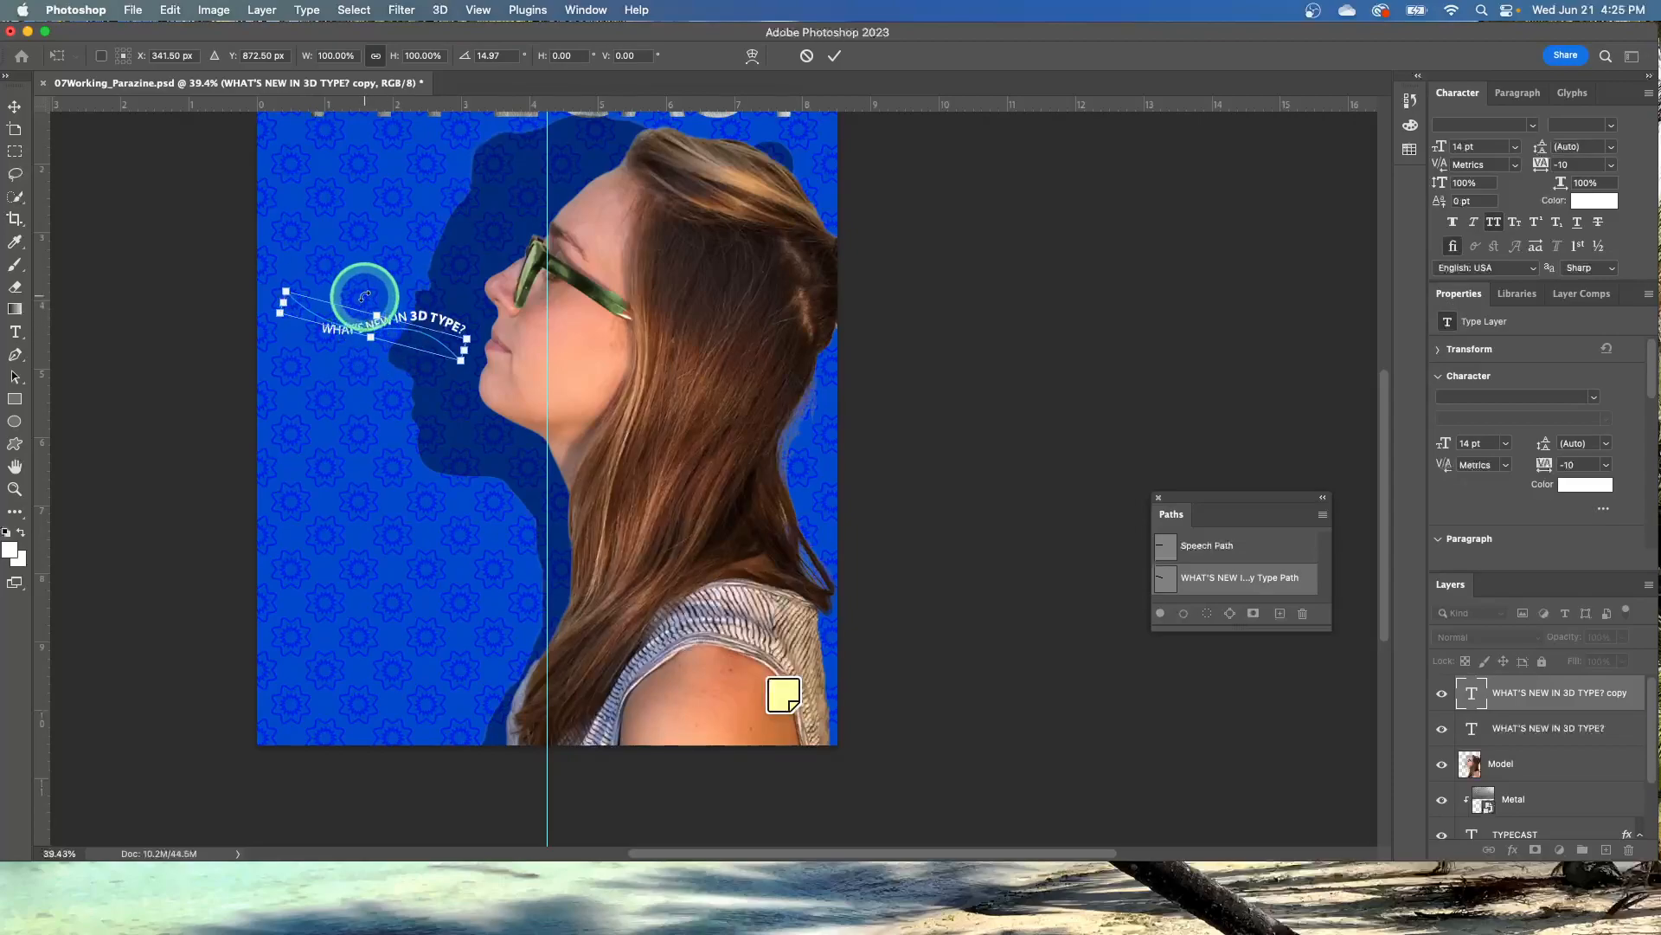
pyautogui.click(13, 113)
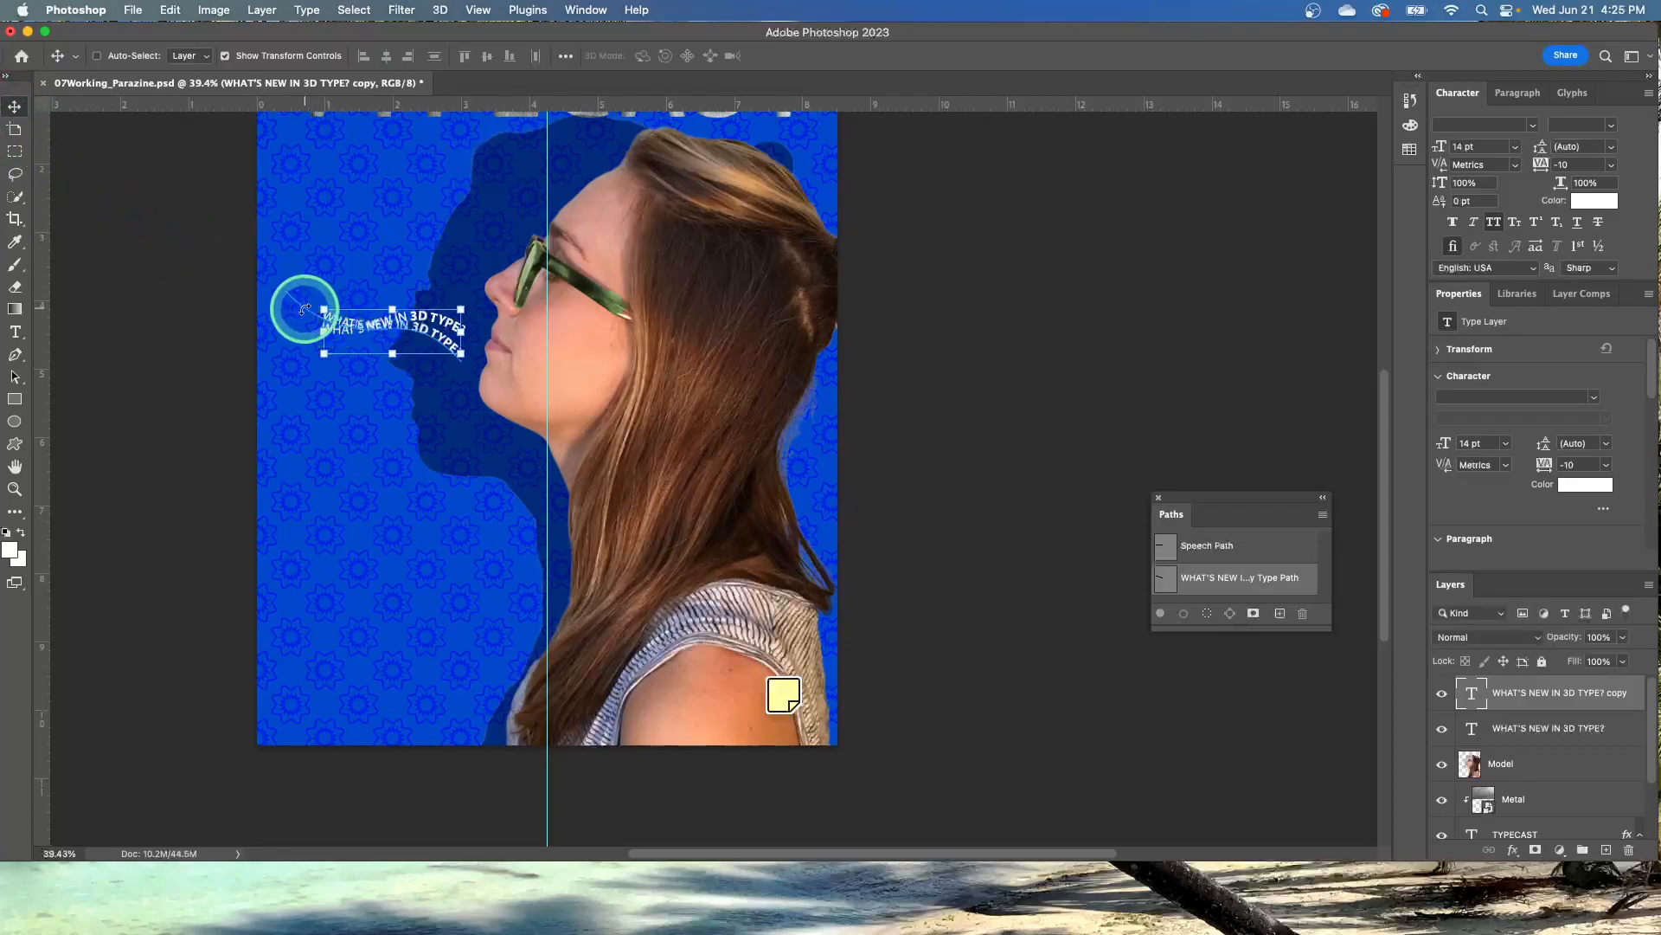
pyautogui.moveTo(388, 329); pyautogui.dragTo(387, 274)
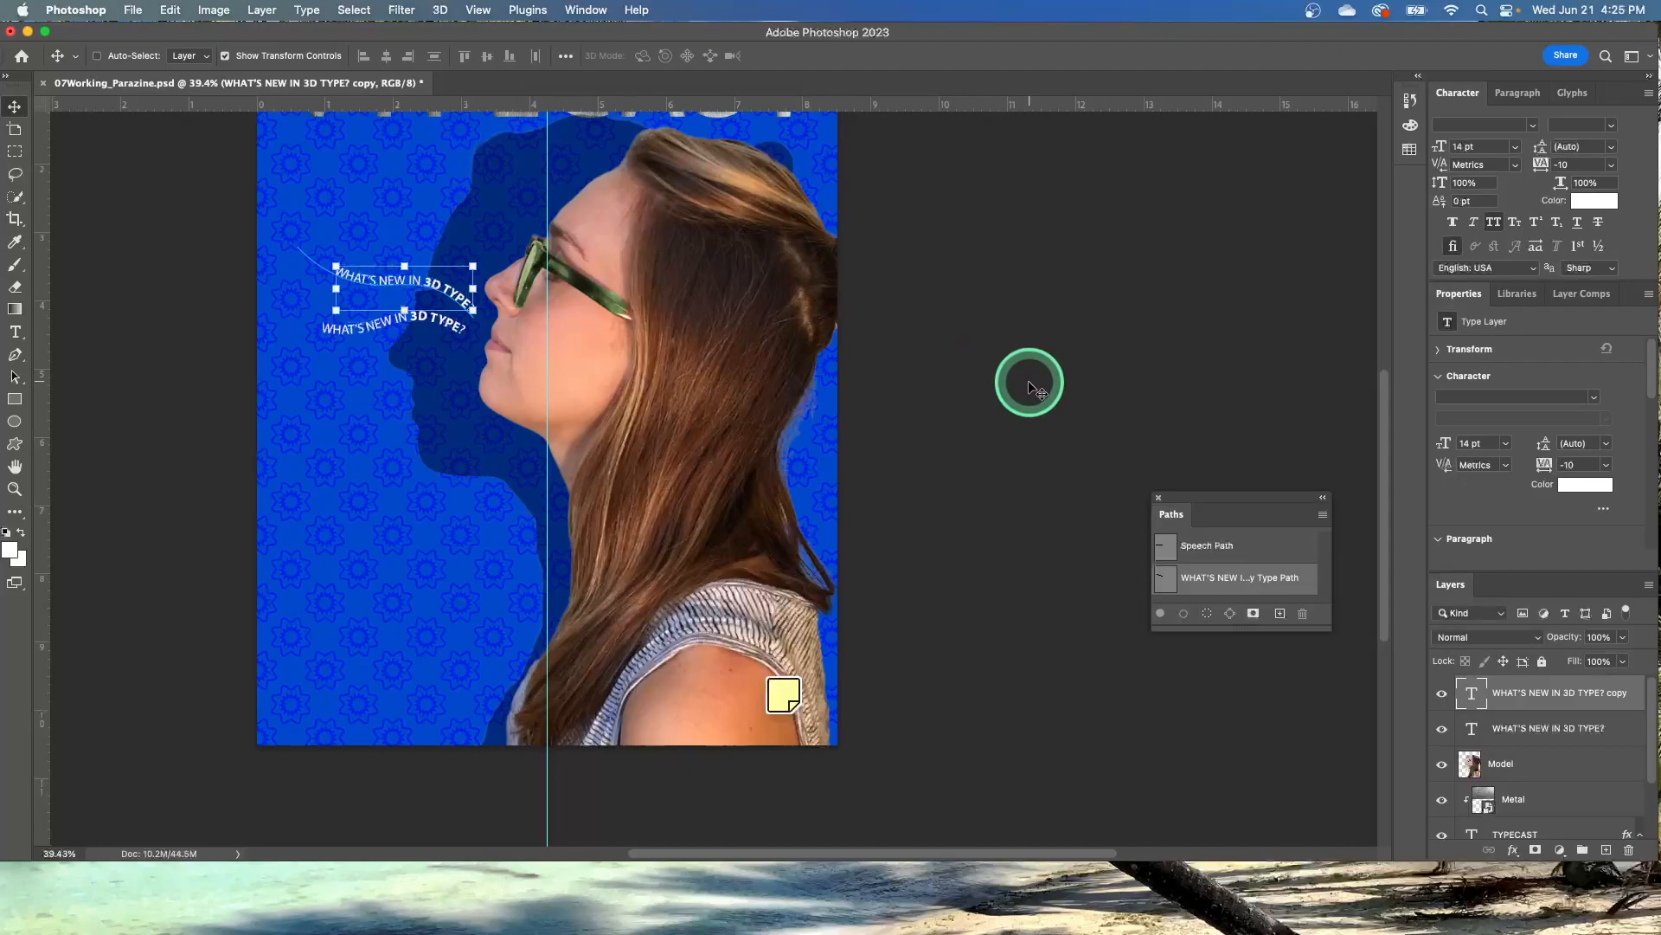
# Replace "3D" with "WEB" in the upper speech line so it reads "WHAT'S NEW IN WEB TYPE?", and commit the text.
pyautogui.click(15, 332)
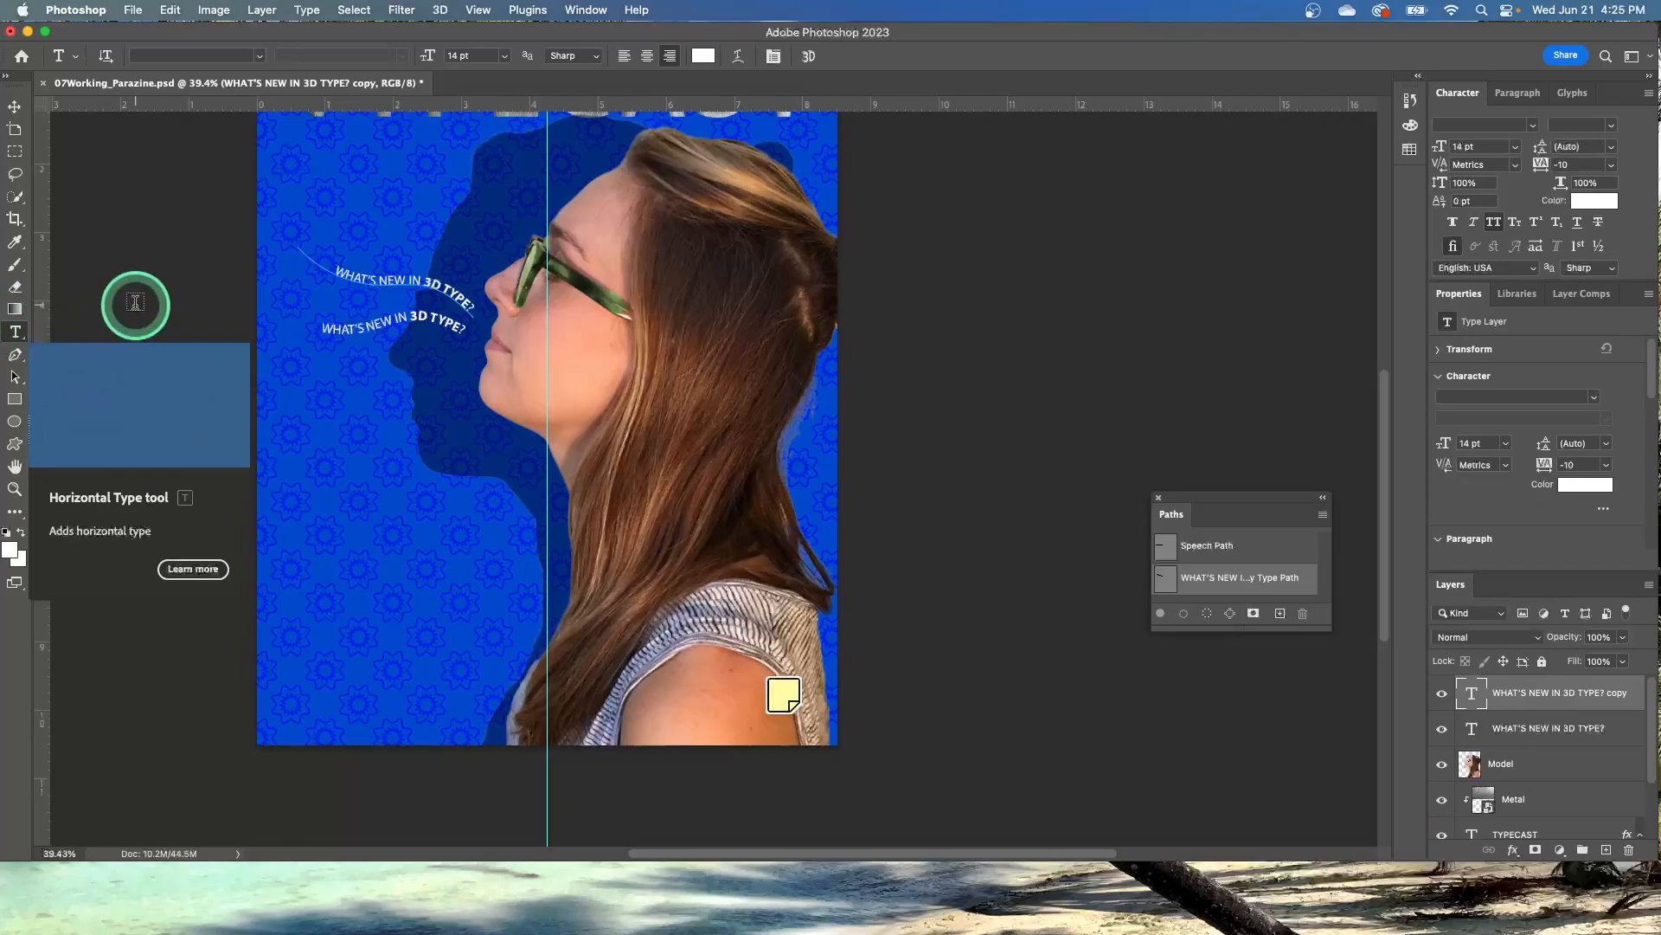
pyautogui.click(431, 282)
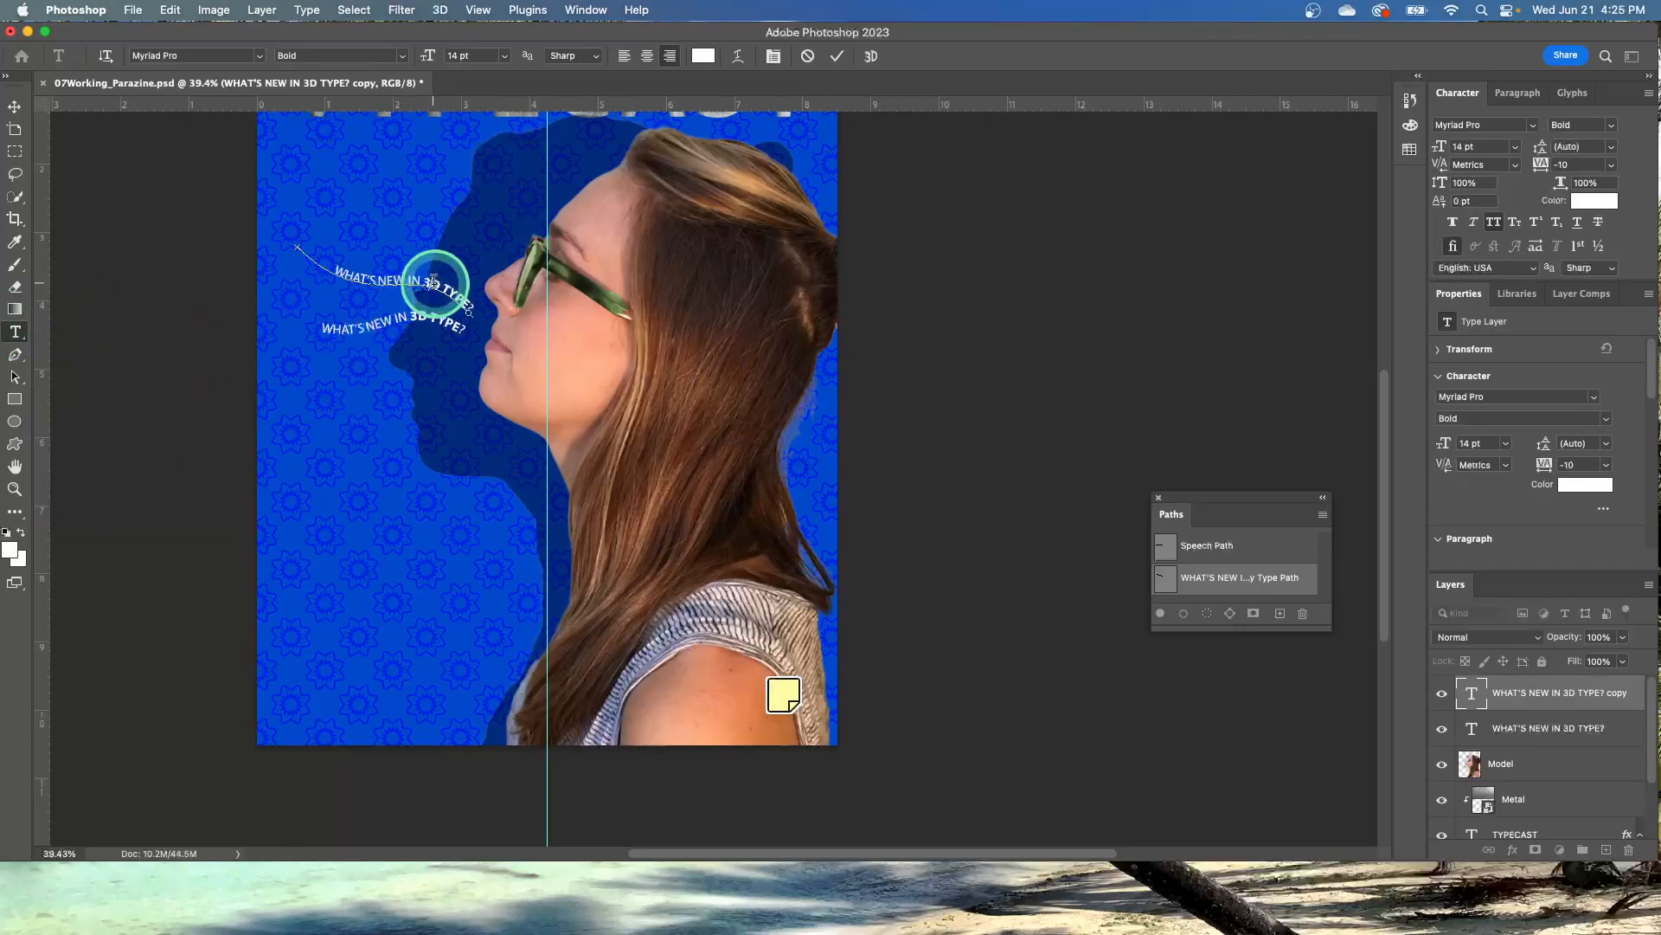
pyautogui.doubleClick(430, 281)
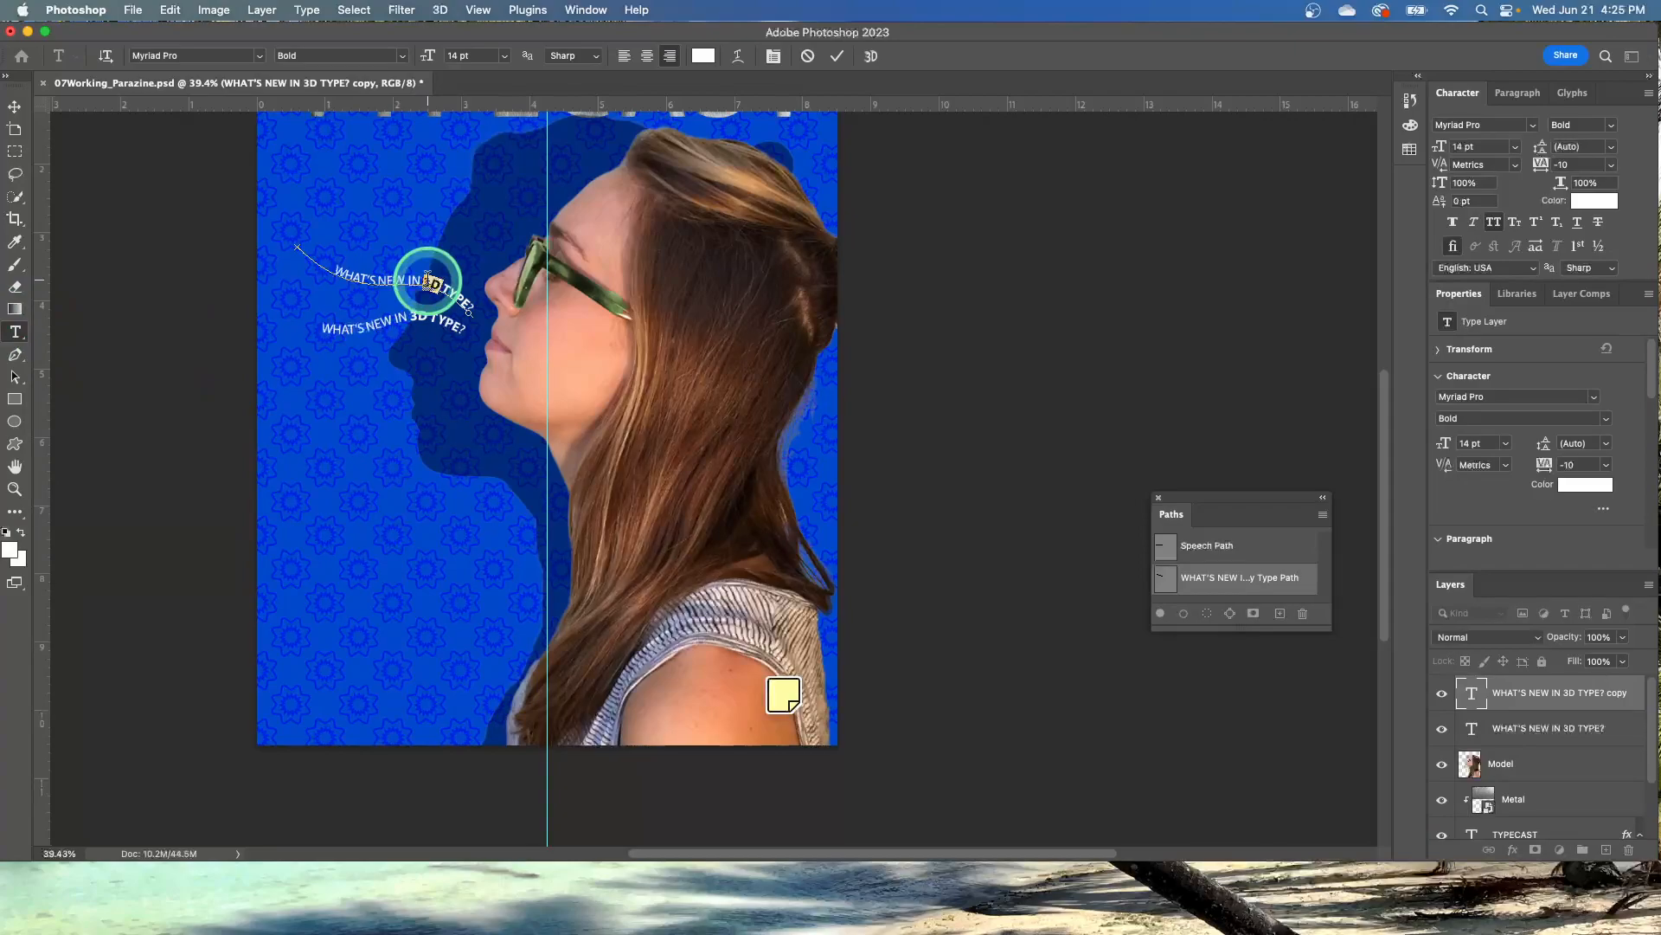
pyautogui.write('WEB')
pyautogui.click(837, 55)
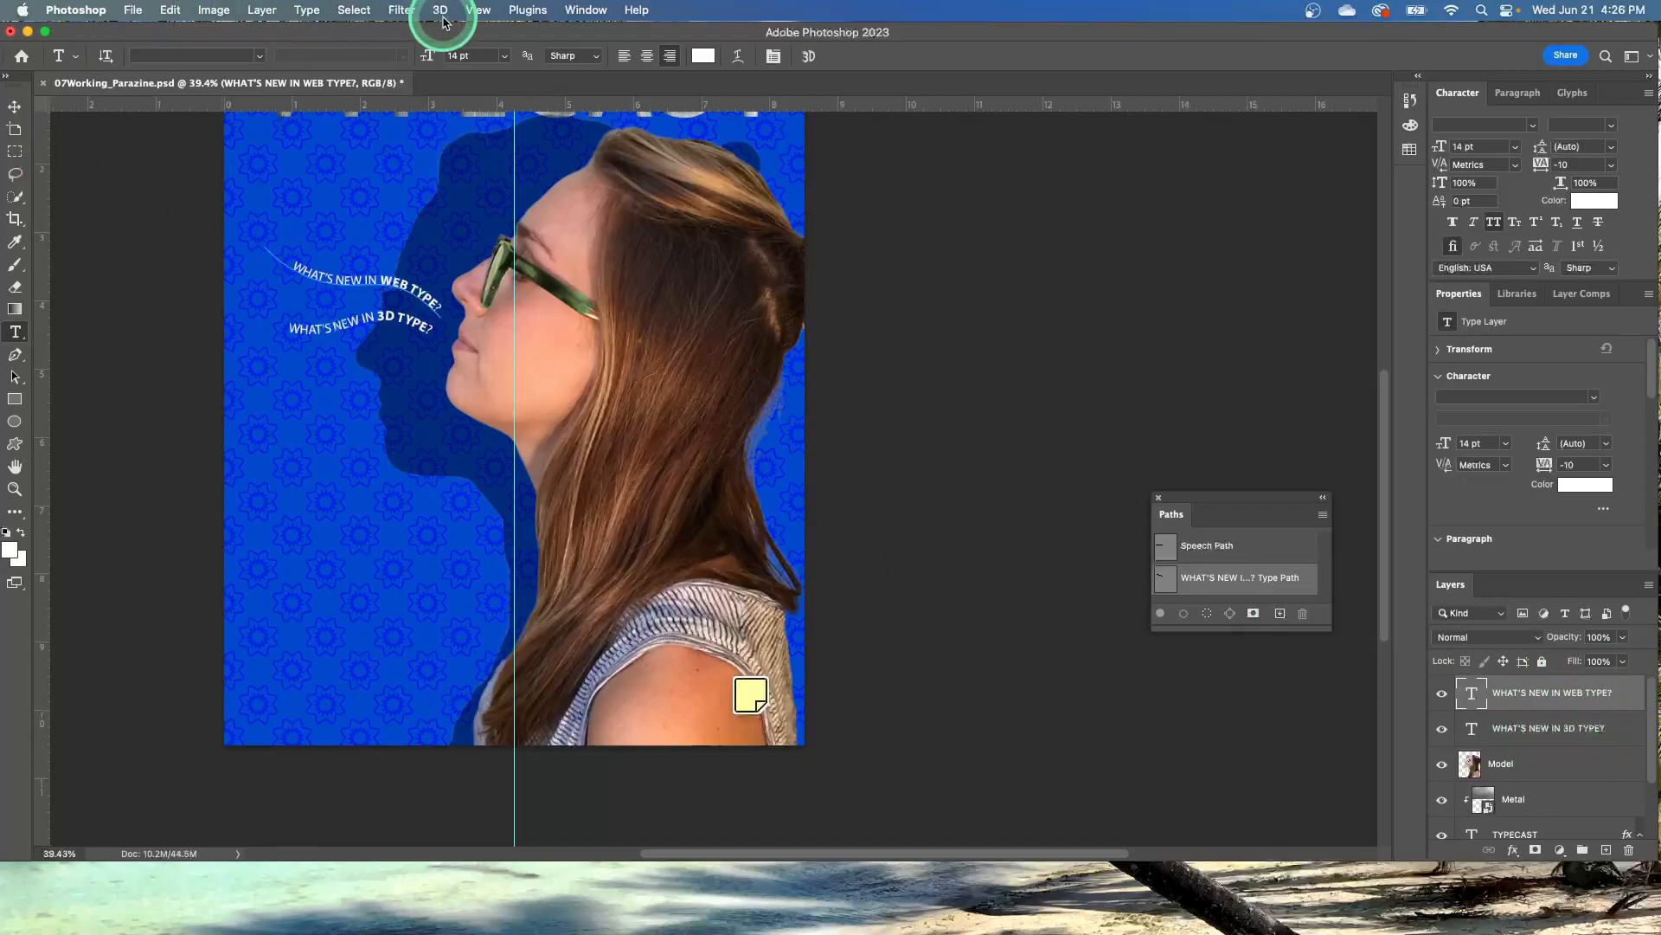
# Duplicate the WHAT'S NEW IN 3D TYPE? layer within 07Working_Parazine.psd and keep the duplicate selected.
pyautogui.click(1576, 727)
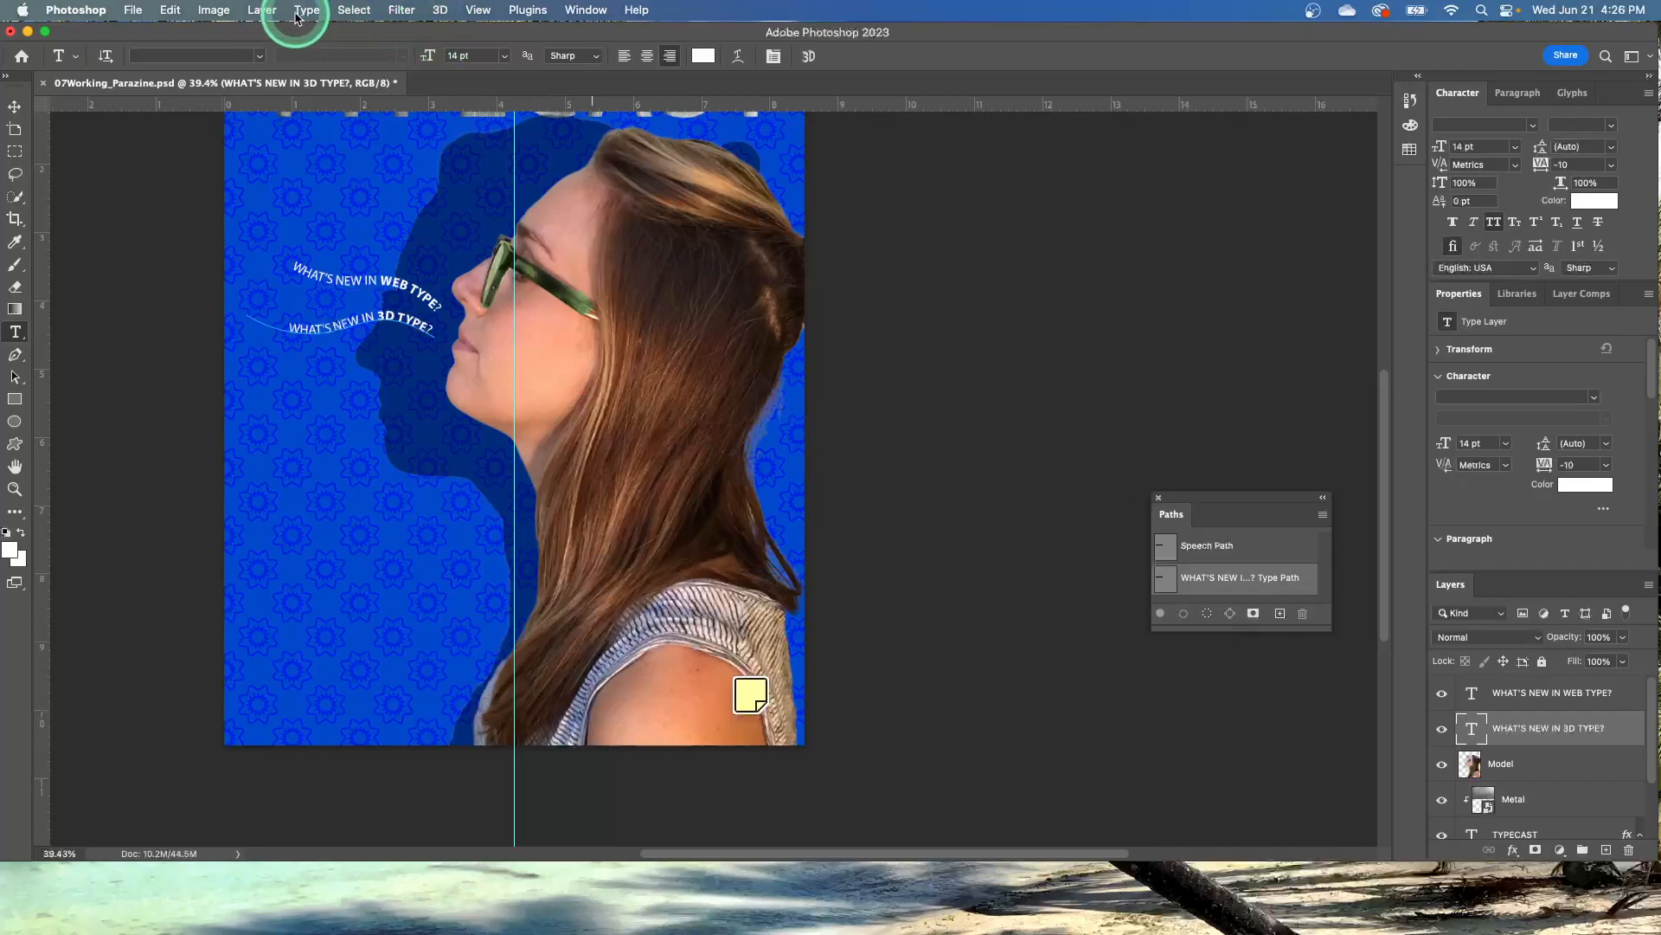
pyautogui.click(278, 15)
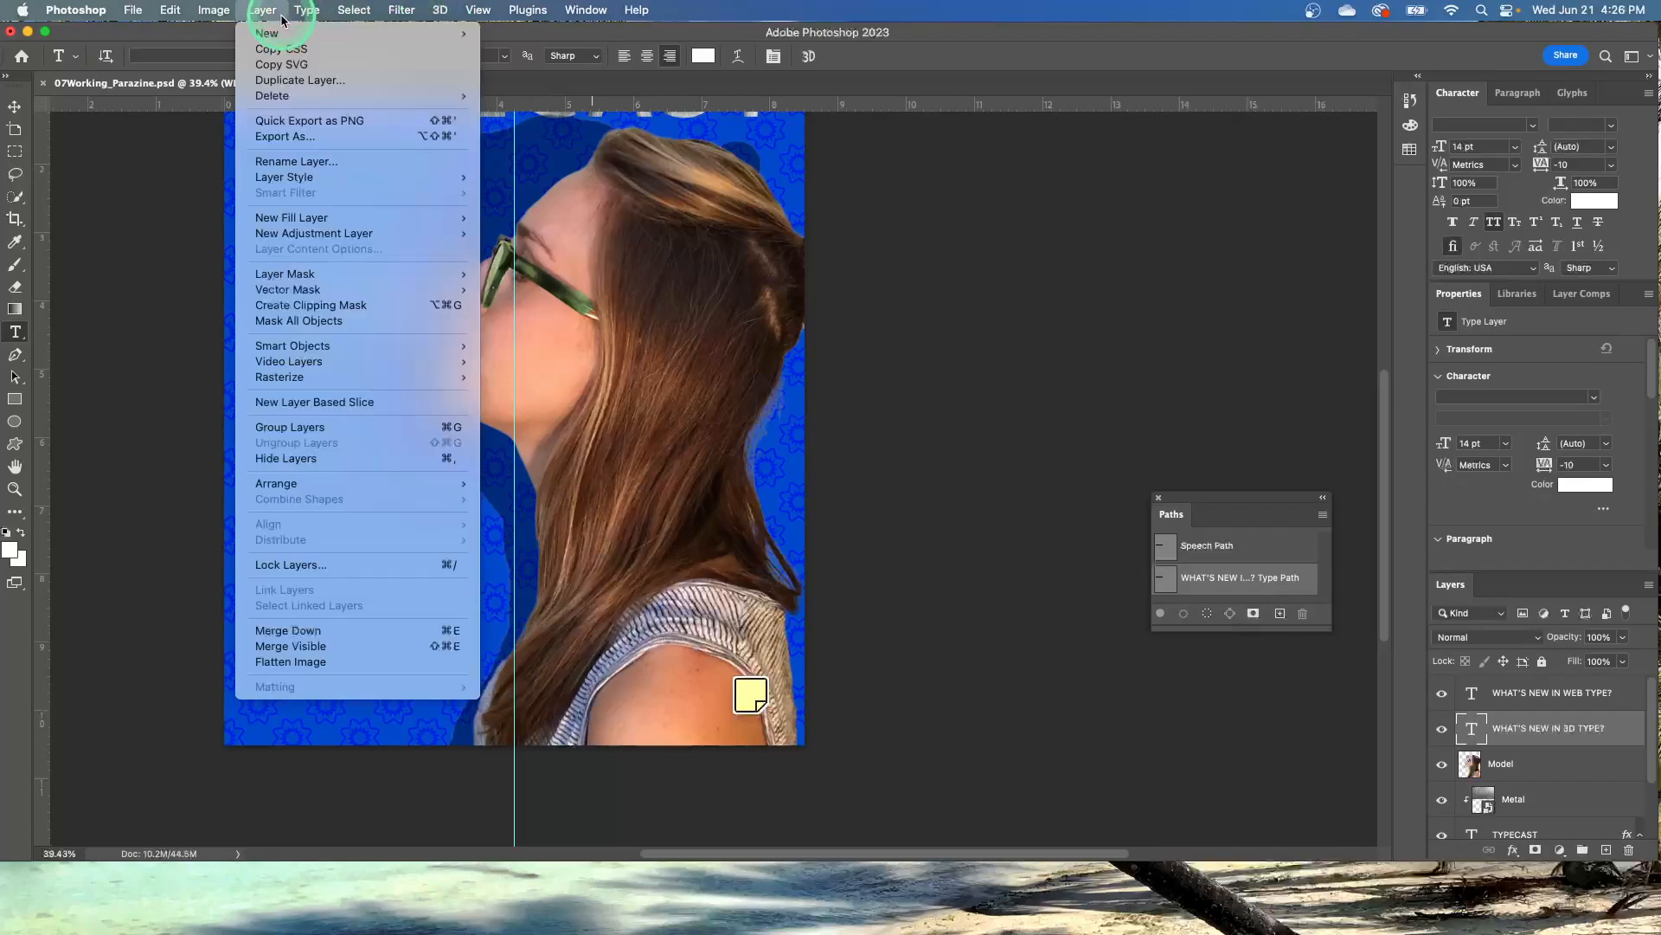
pyautogui.click(314, 75)
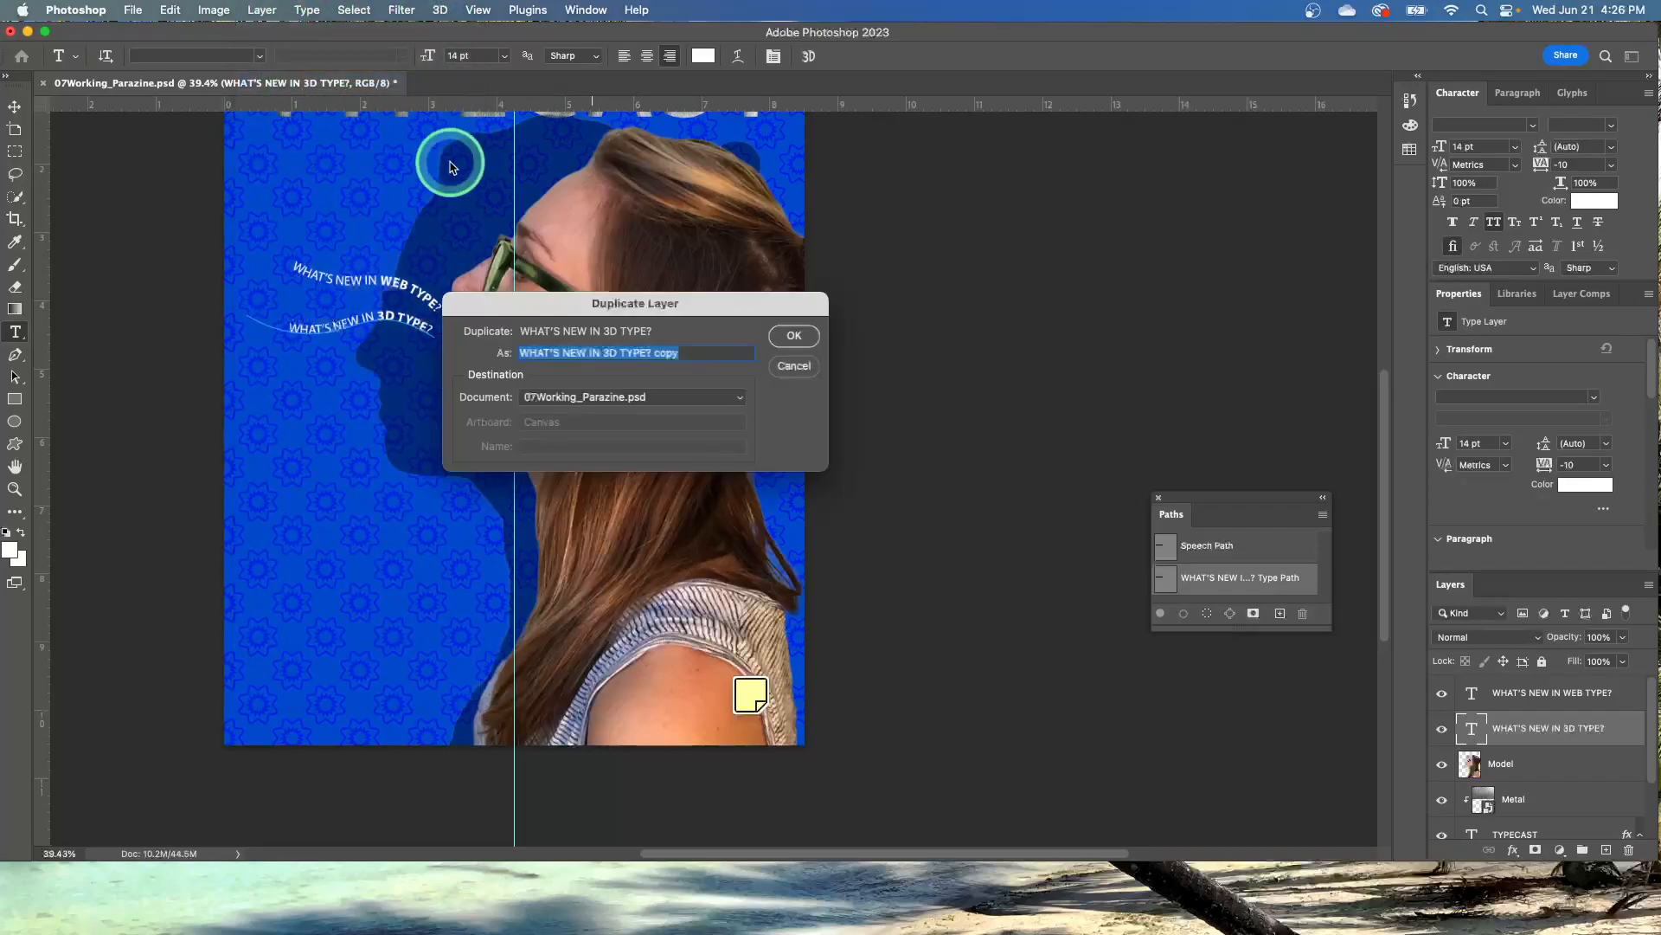
pyautogui.click(794, 334)
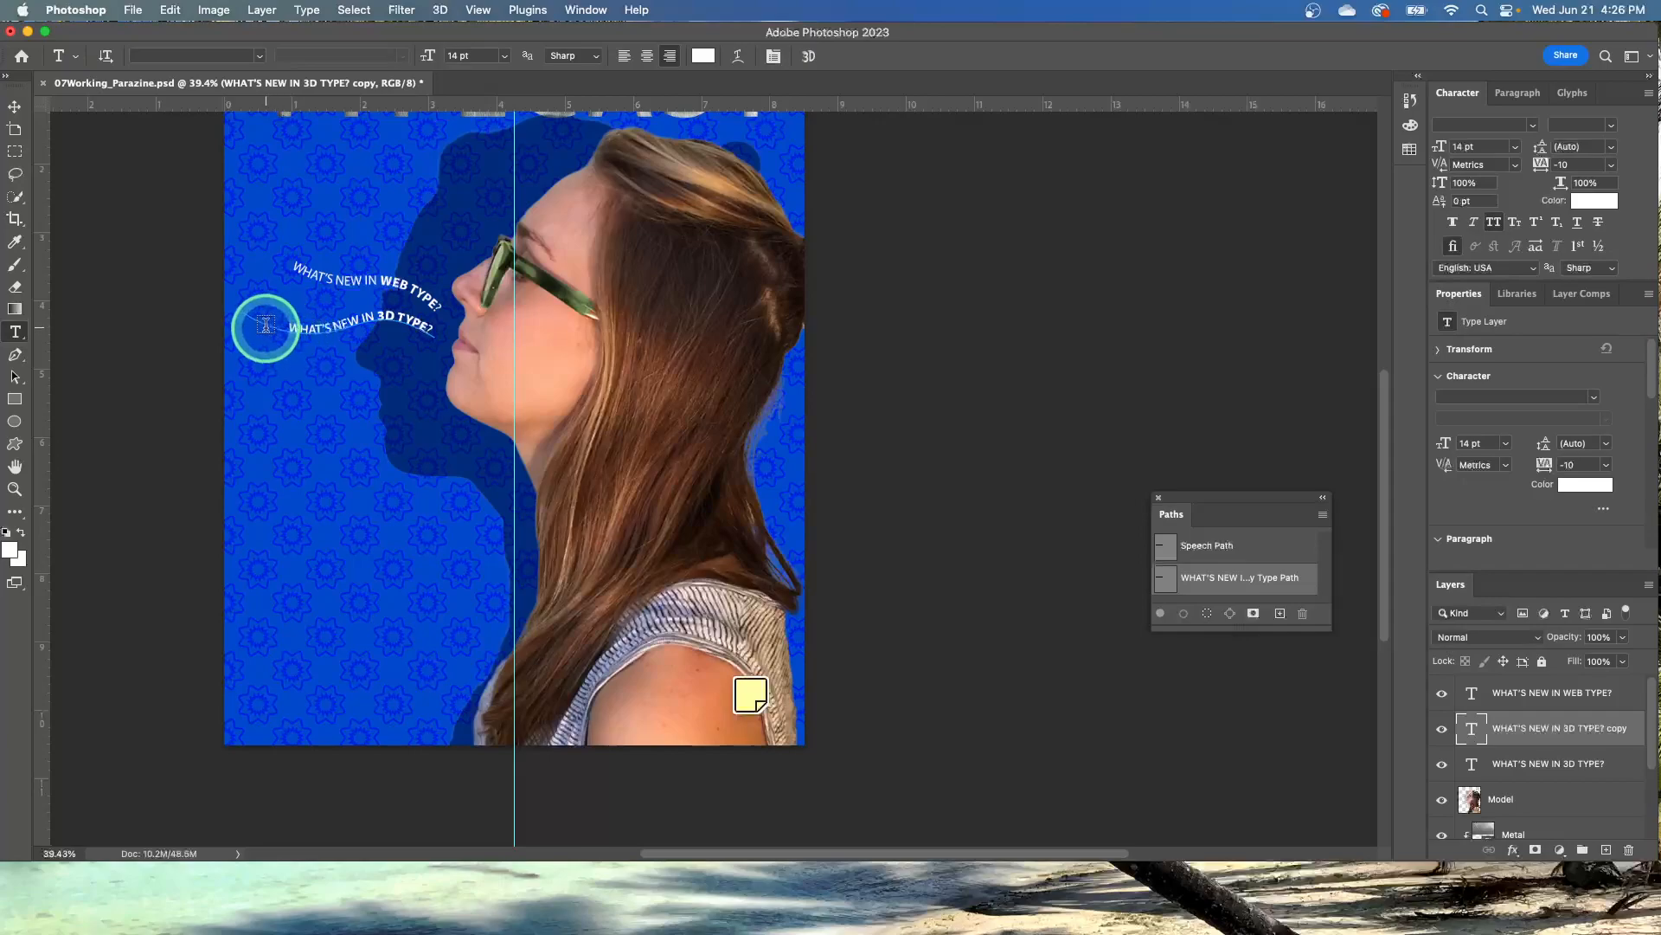
pyautogui.click(294, 328)
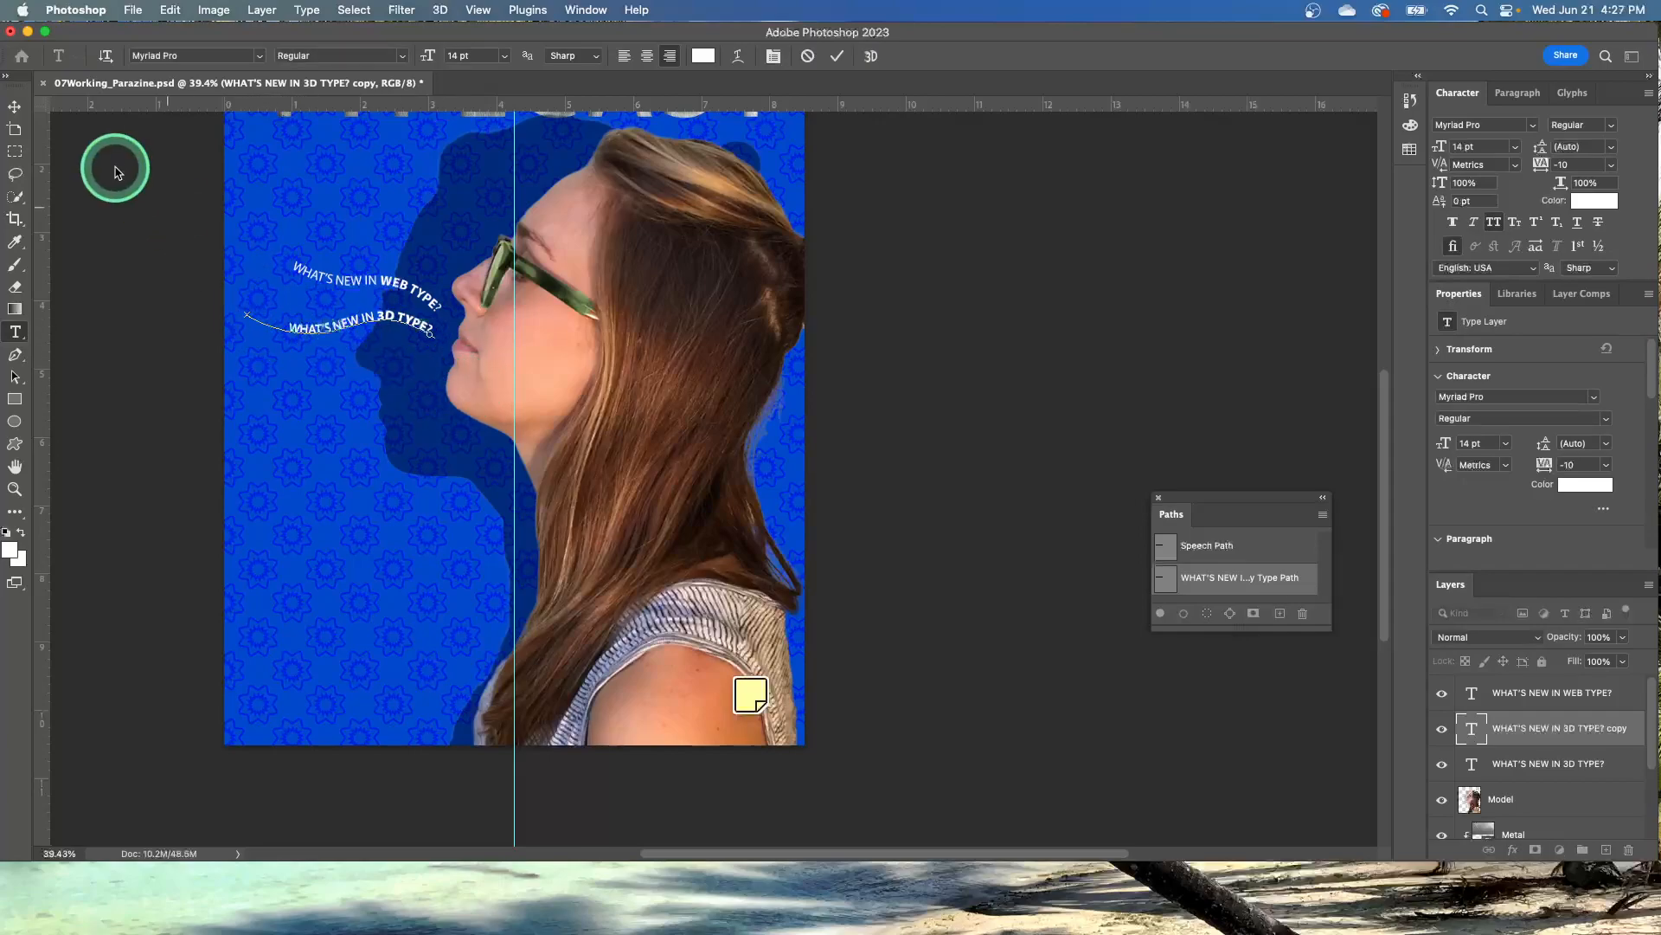
pyautogui.click(1605, 717)
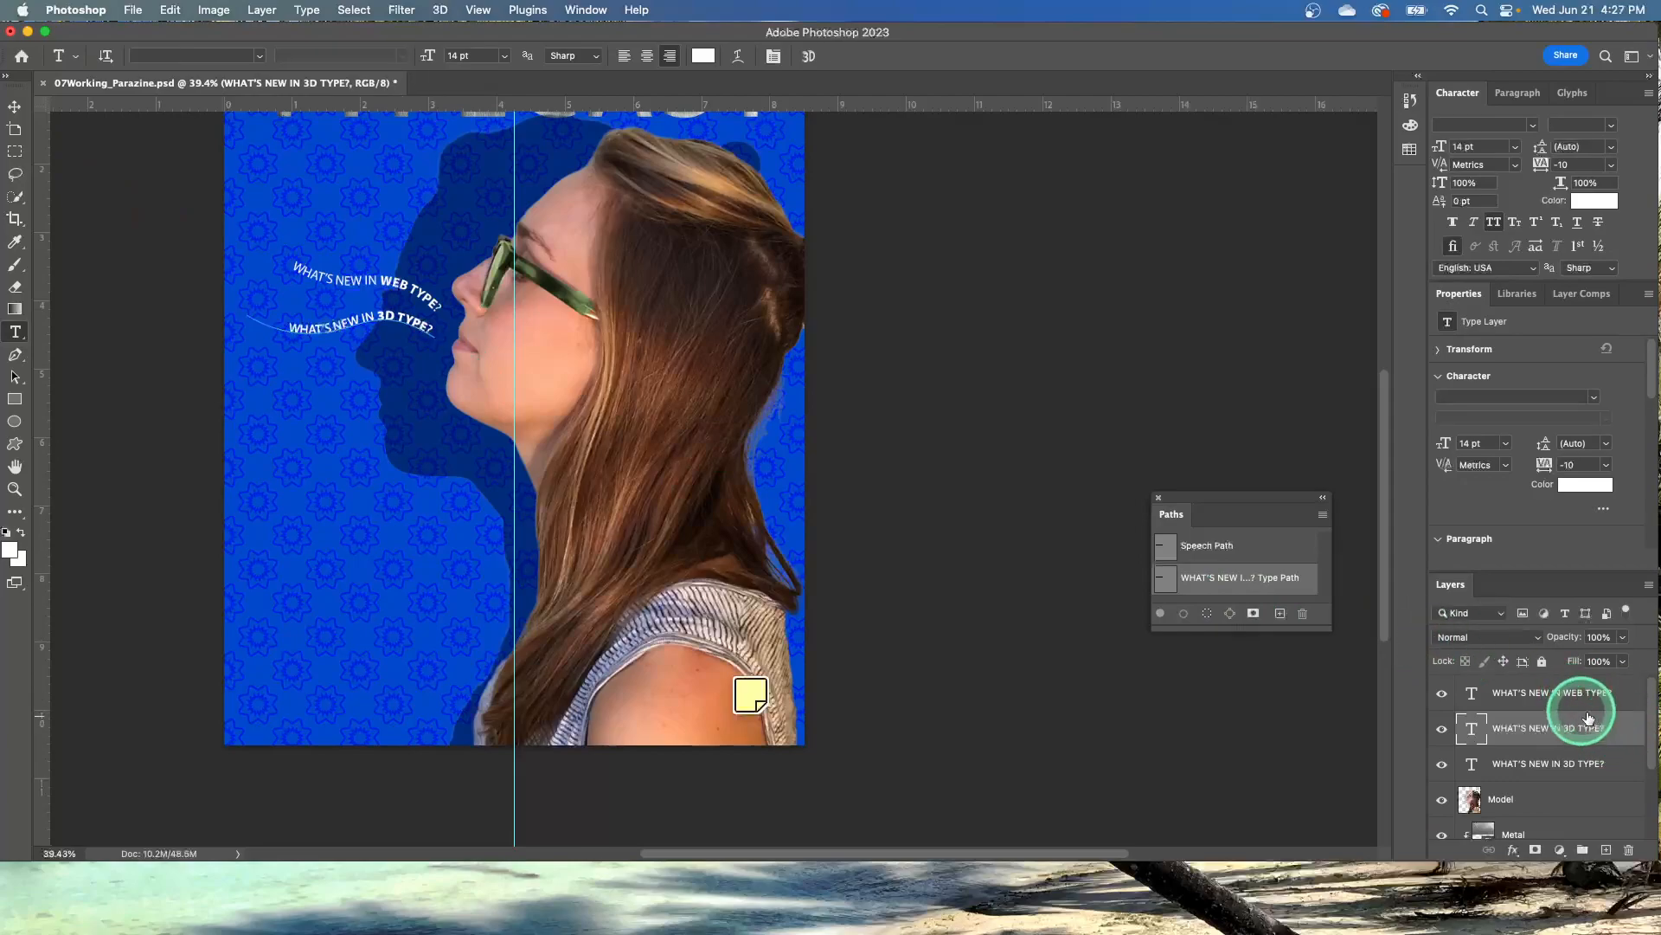
# Rotate the new duplicate path text about 15° counterclockwise with Free Transform and place it below the original 3D TYPE? line.
pyautogui.click(15, 106)
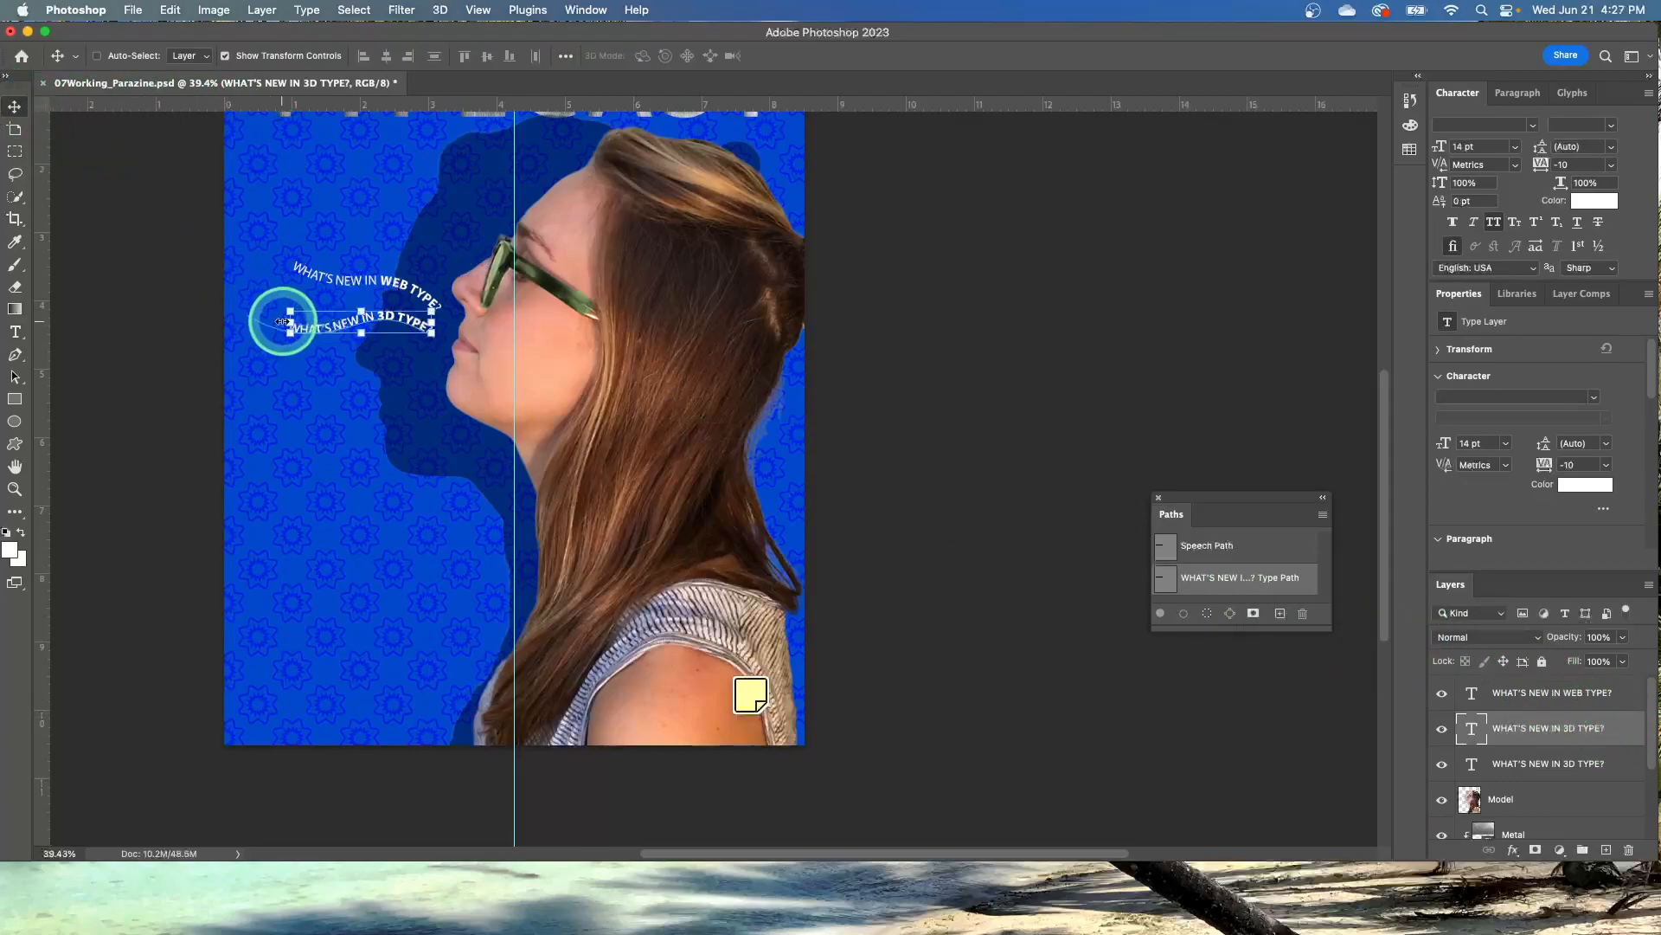
pyautogui.moveTo(280, 302)
pyautogui.mouseDown()
pyautogui.moveTo(272, 332)
pyautogui.moveTo(274, 313)
pyautogui.mouseUp()
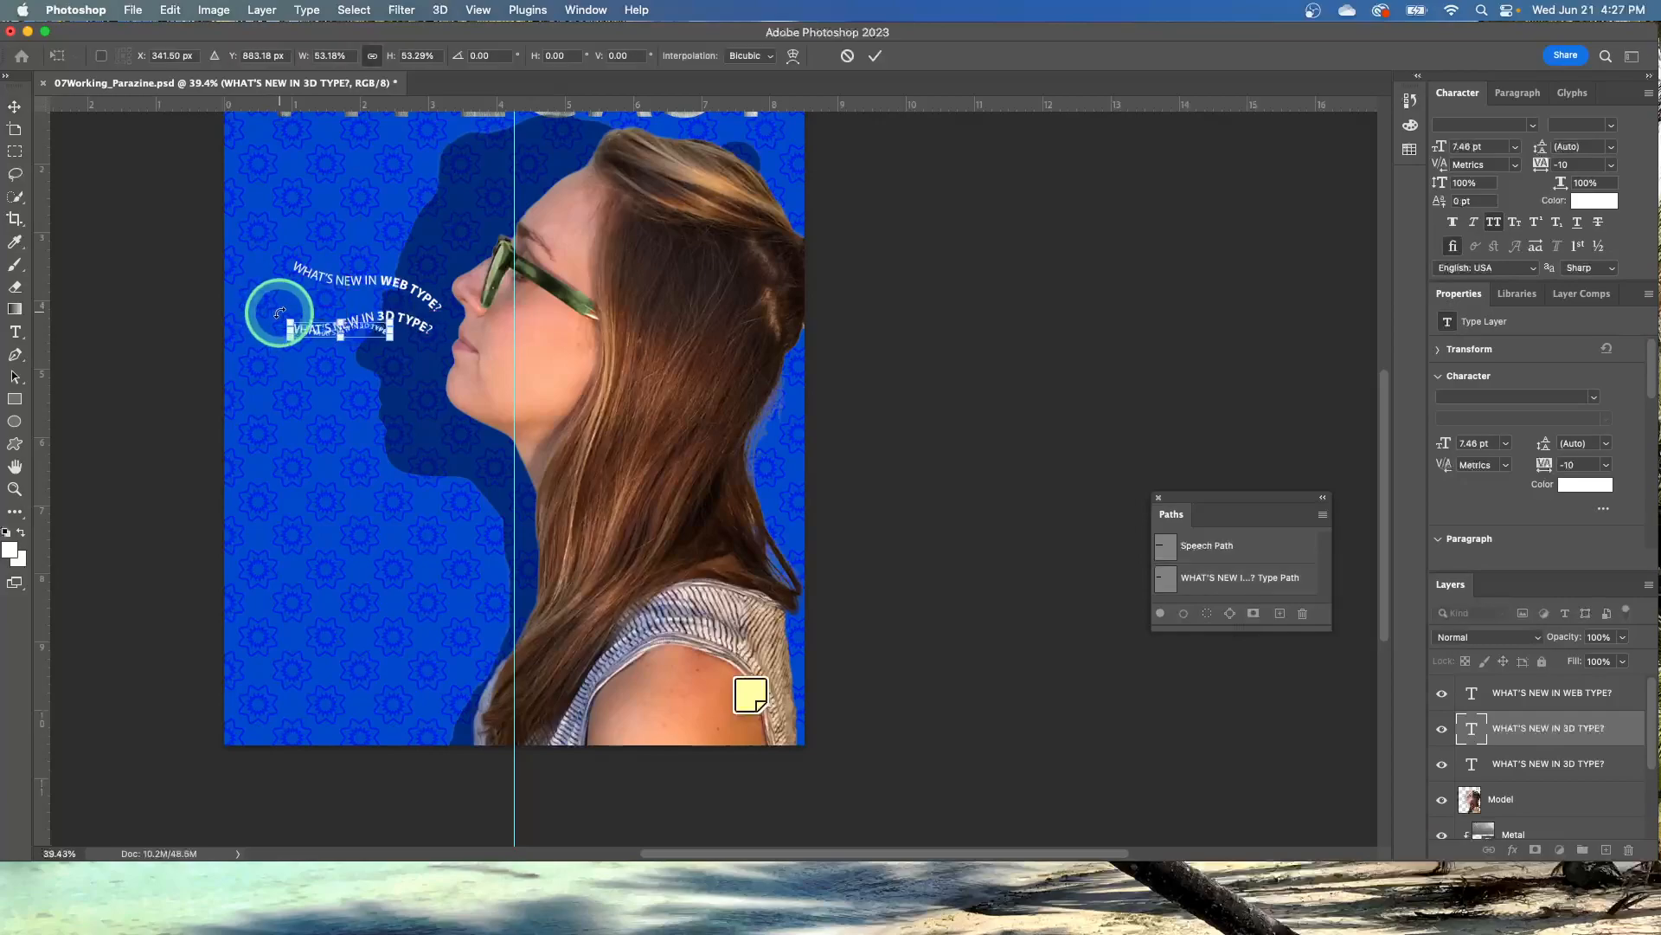
pyautogui.press('super+z')
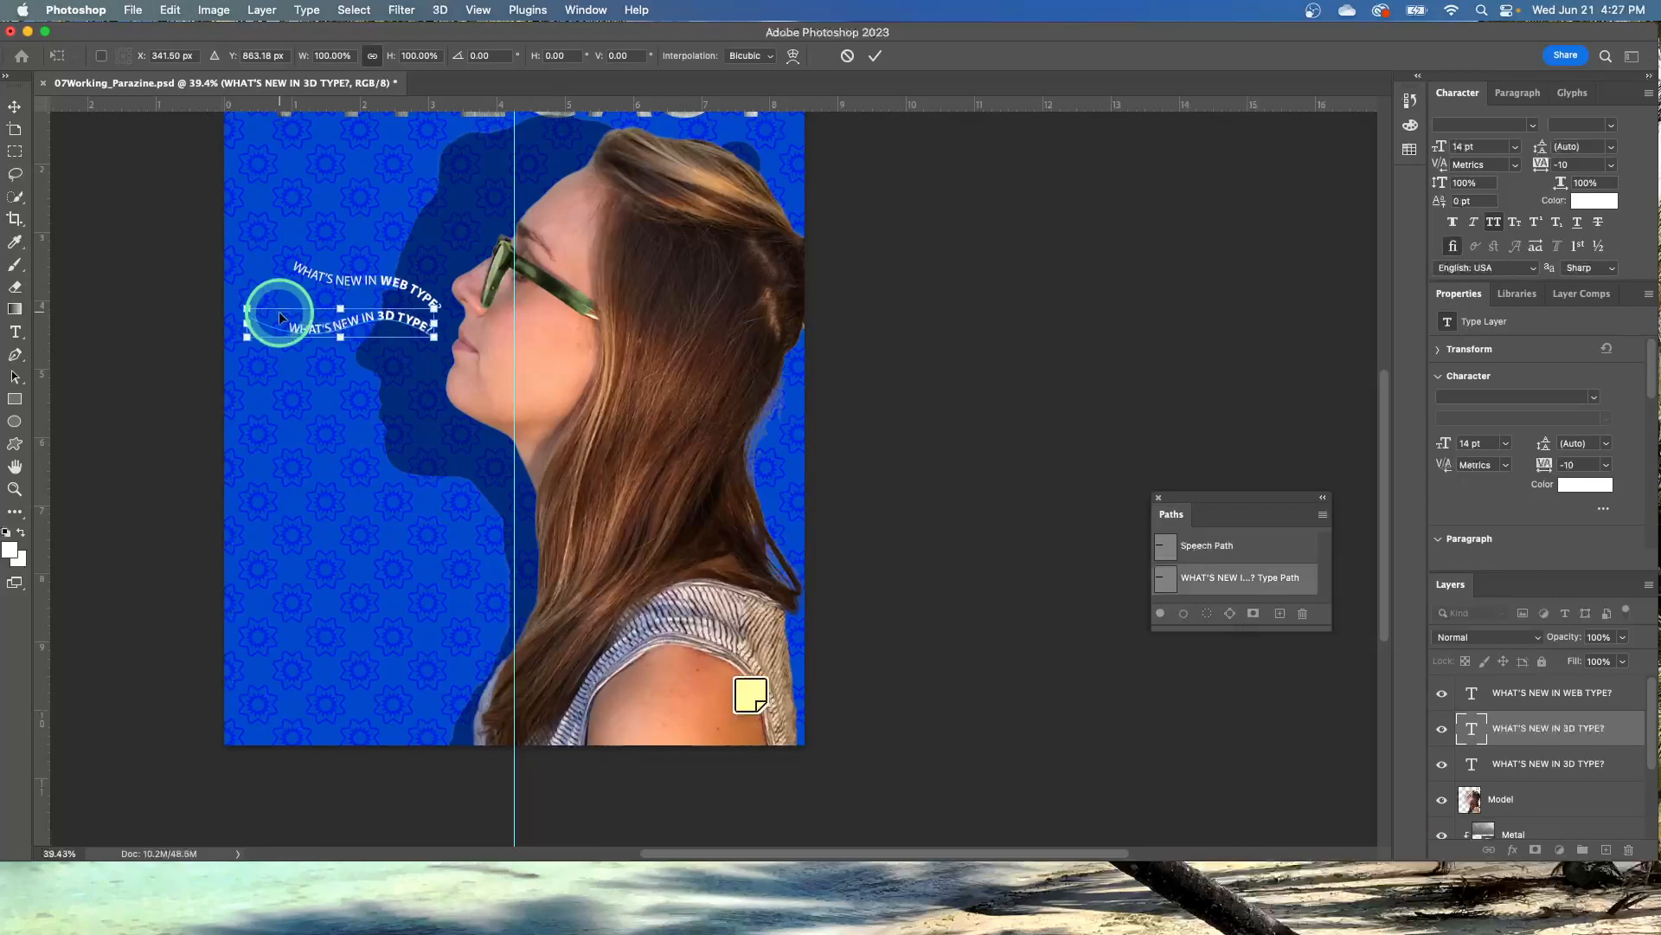
pyautogui.moveTo(252, 286); pyautogui.dragTo(239, 315)
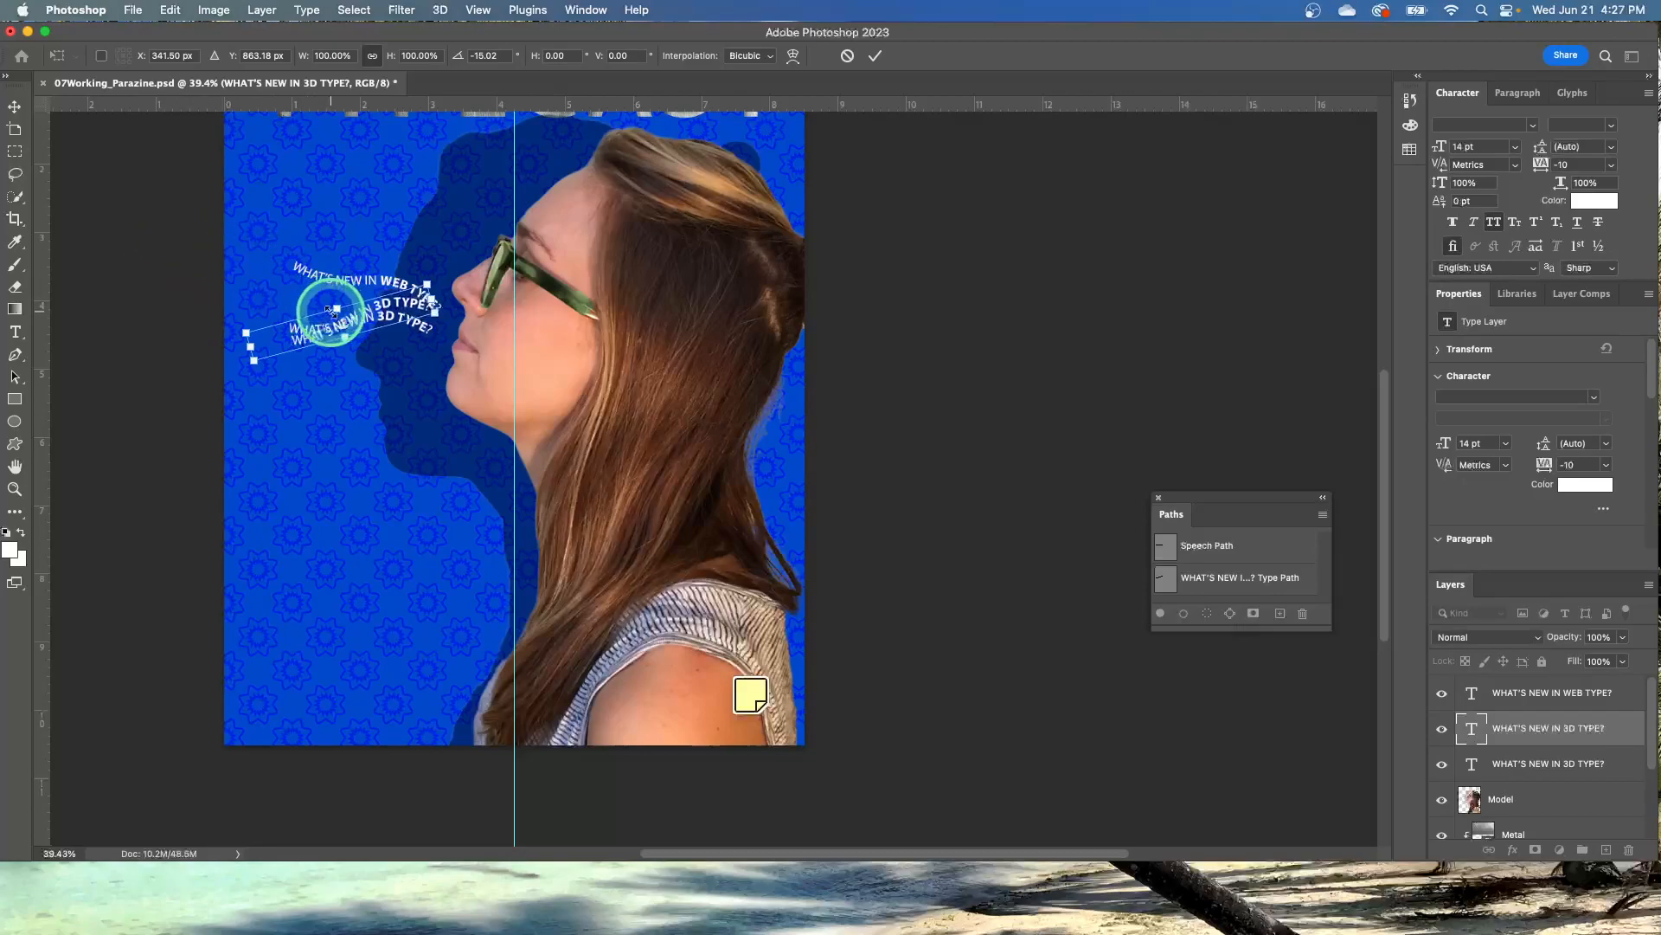
pyautogui.moveTo(332, 339); pyautogui.dragTo(344, 381)
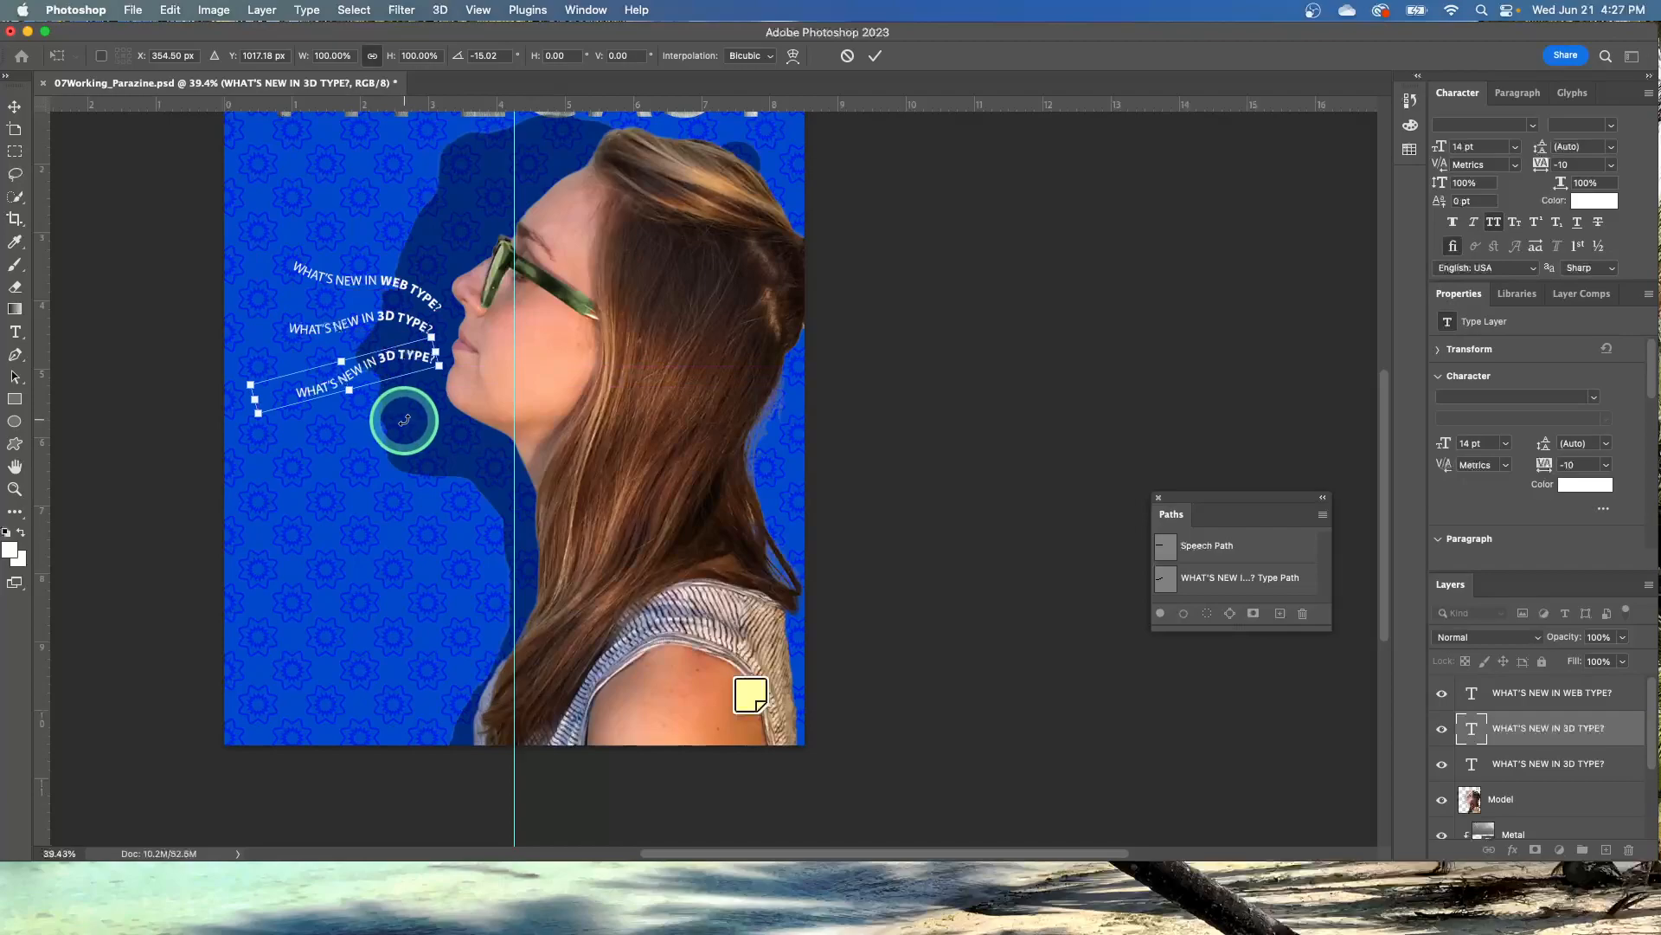
pyautogui.moveTo(345, 389); pyautogui.dragTo(416, 358)
pyautogui.press('Return')
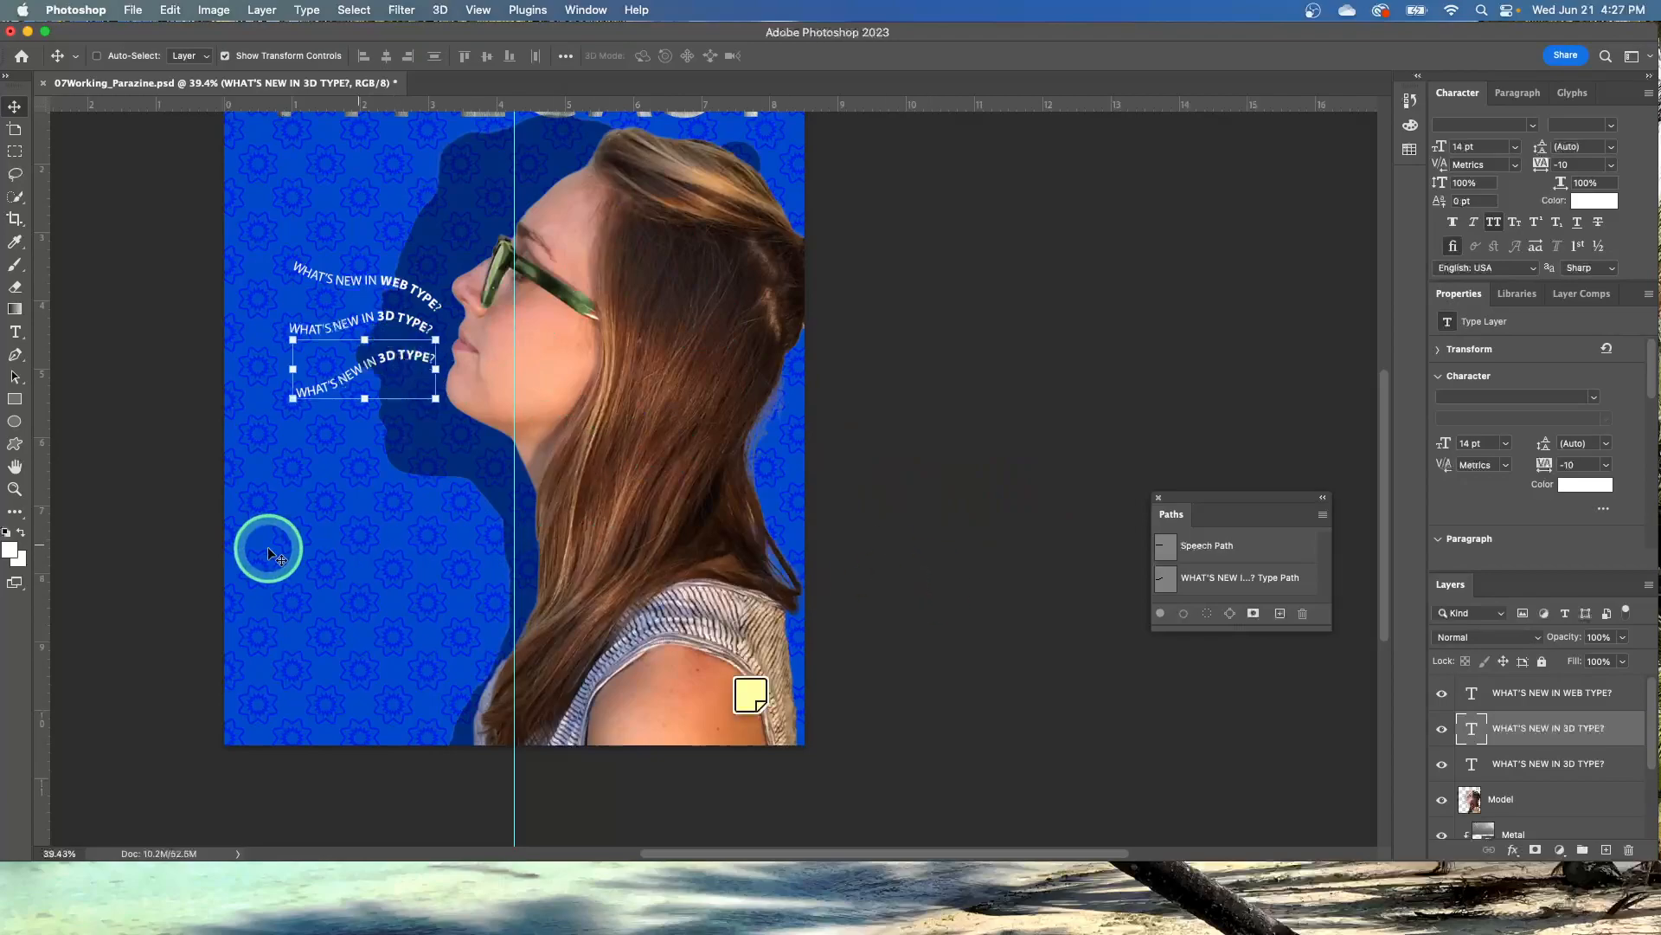
# Delete the bold words "3D TYPE" from the lowest speech line, keeping its question mark.
pyautogui.click(15, 329)
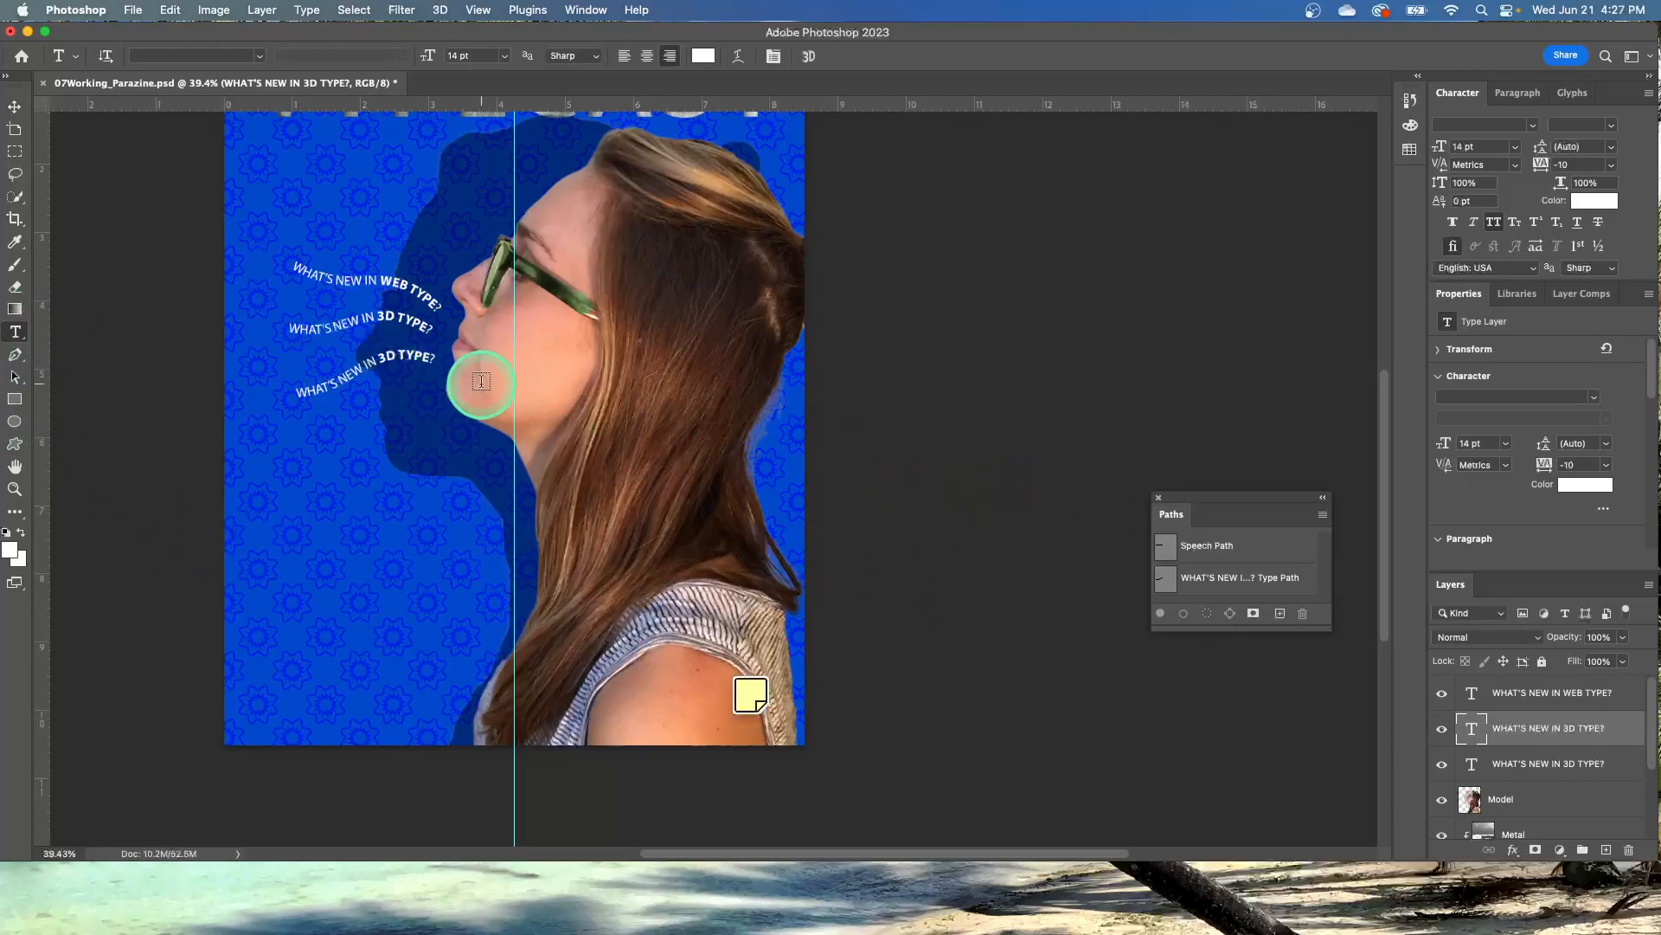
pyautogui.click(429, 354)
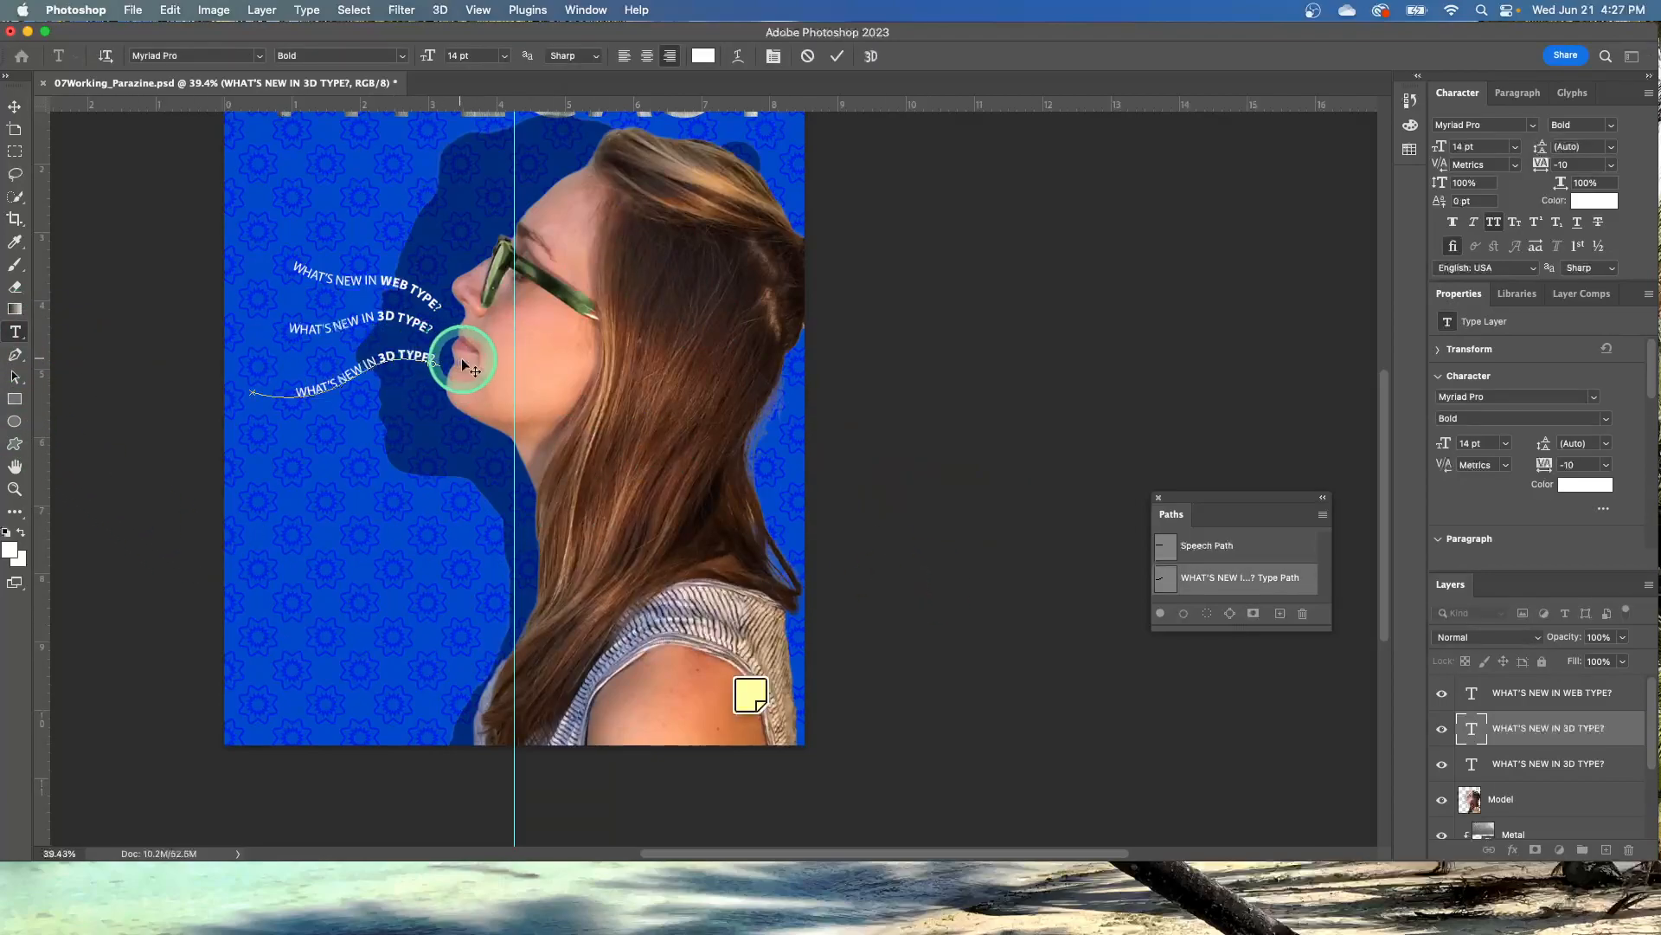
pyautogui.press('BackSpace')
pyautogui.press('BackSpace')
pyautogui.press('BackSpace')
pyautogui.press('BackSpace')
pyautogui.press('BackSpace')
pyautogui.press('BackSpace')
pyautogui.press('BackSpace')
pyautogui.press('BackSpace')
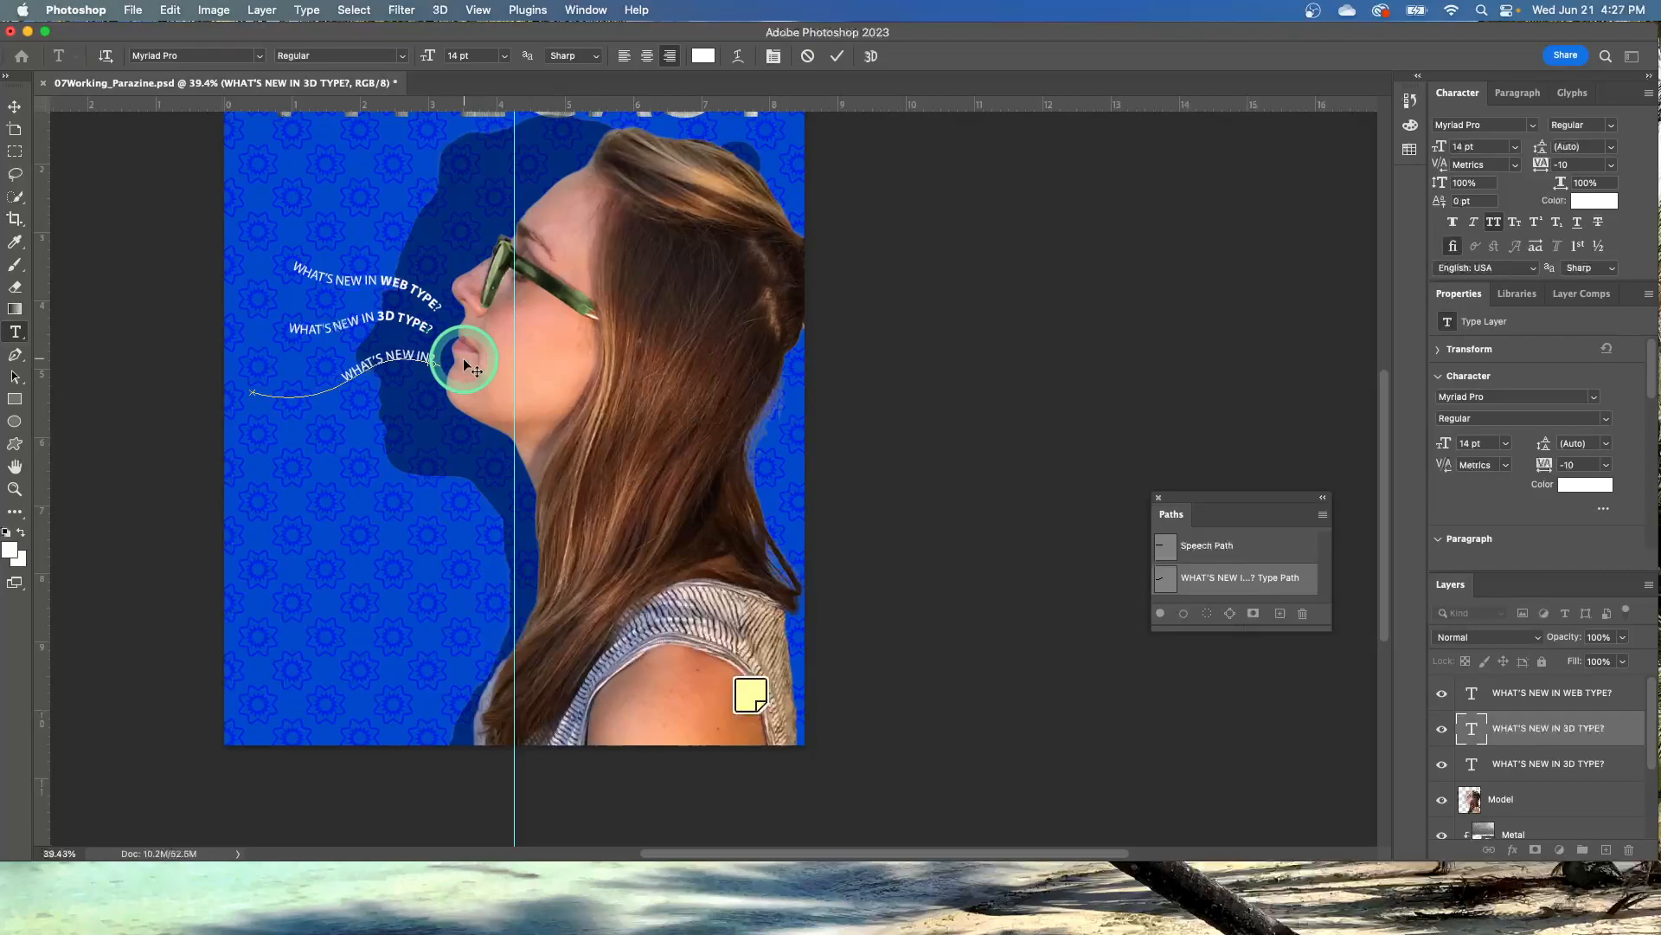
pyautogui.write('TYPE?')
pyautogui.press('BackSpace')
pyautogui.press('BackSpace')
pyautogui.press('BackSpace')
pyautogui.press('BackSpace')
pyautogui.press('BackSpace')
pyautogui.press('BackSpace')
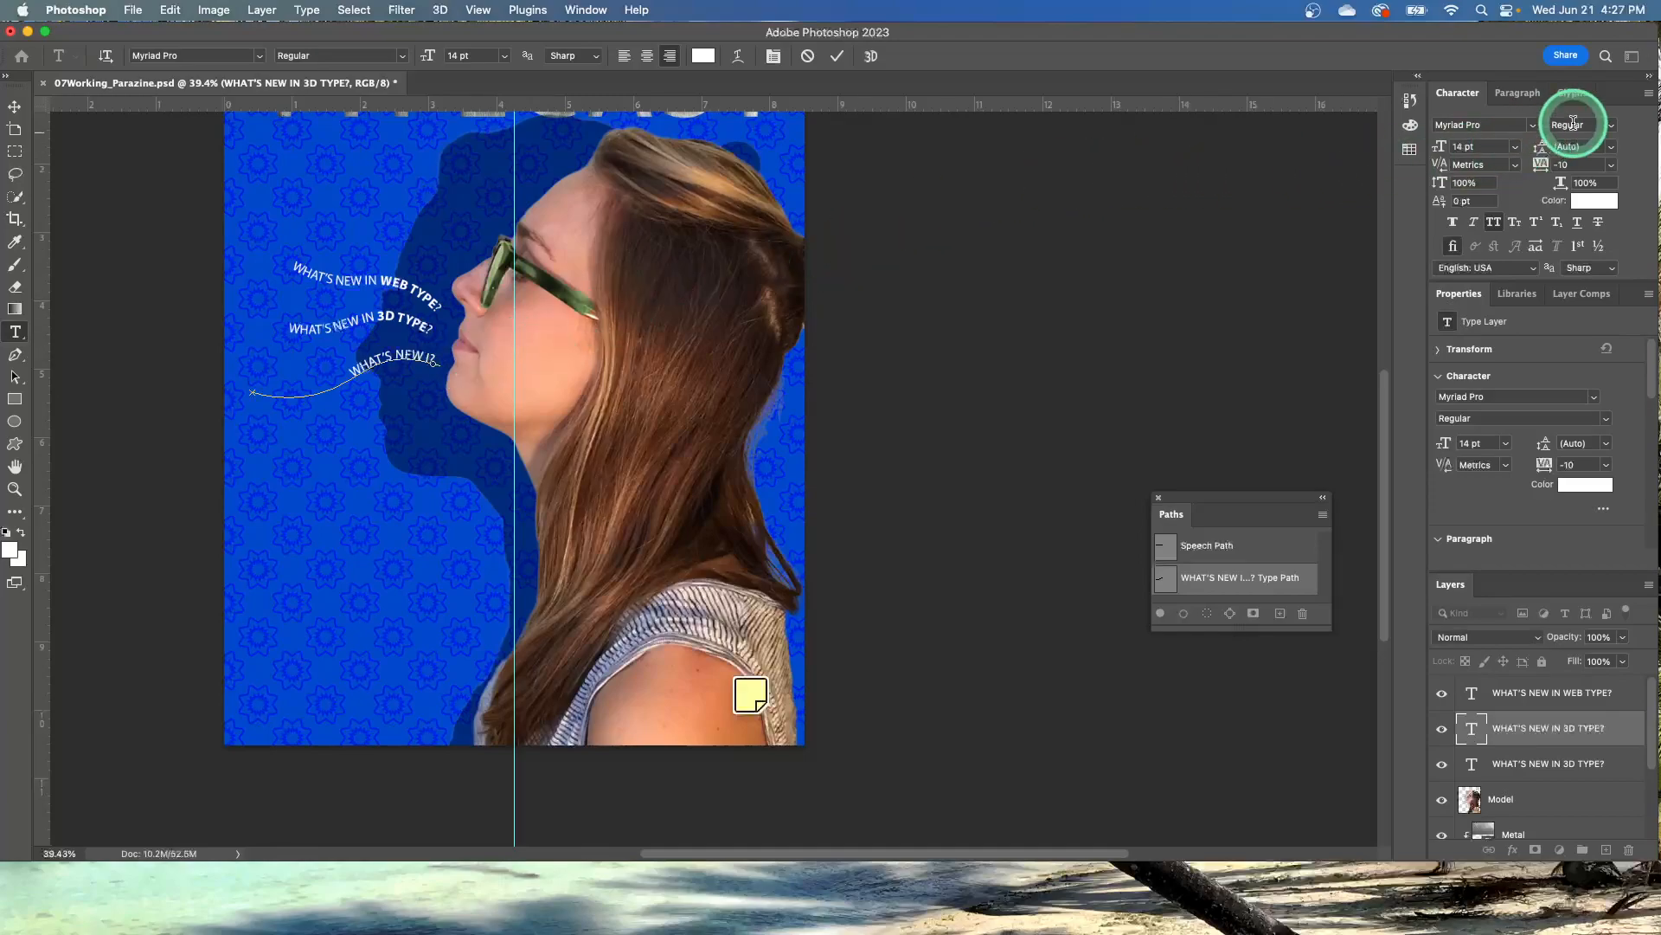
# Enter "TYPE EFFECTS" in the Bold style before the question mark of the lowest speech line.
pyautogui.click(1611, 125)
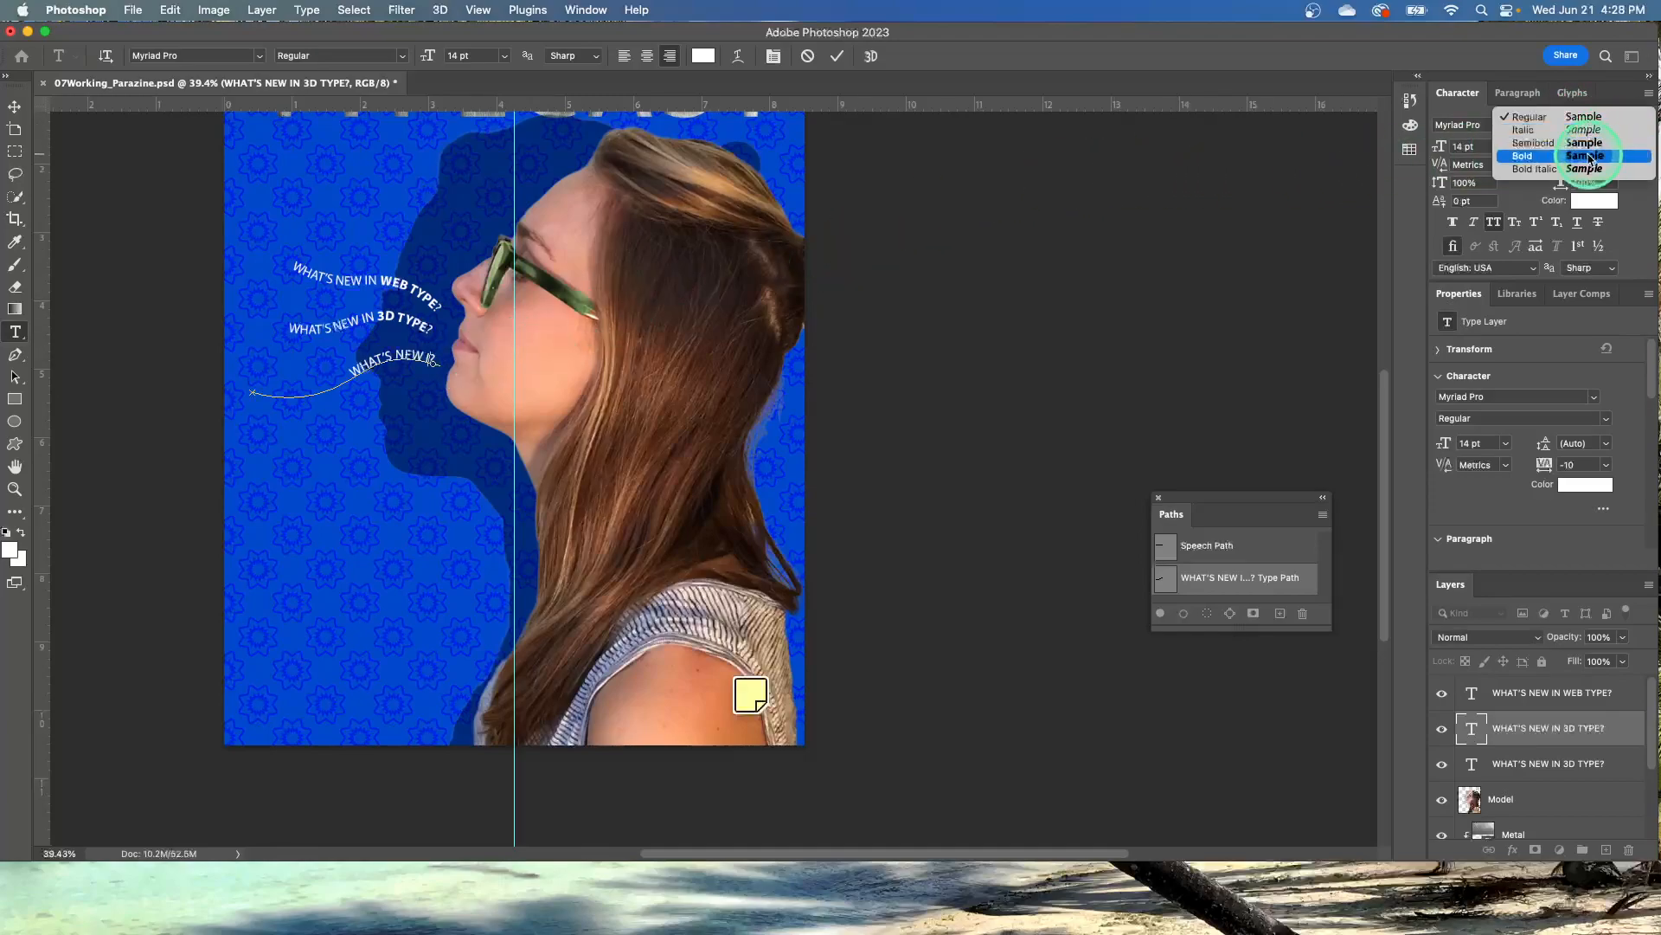
pyautogui.click(1590, 157)
pyautogui.write('TYPE E')
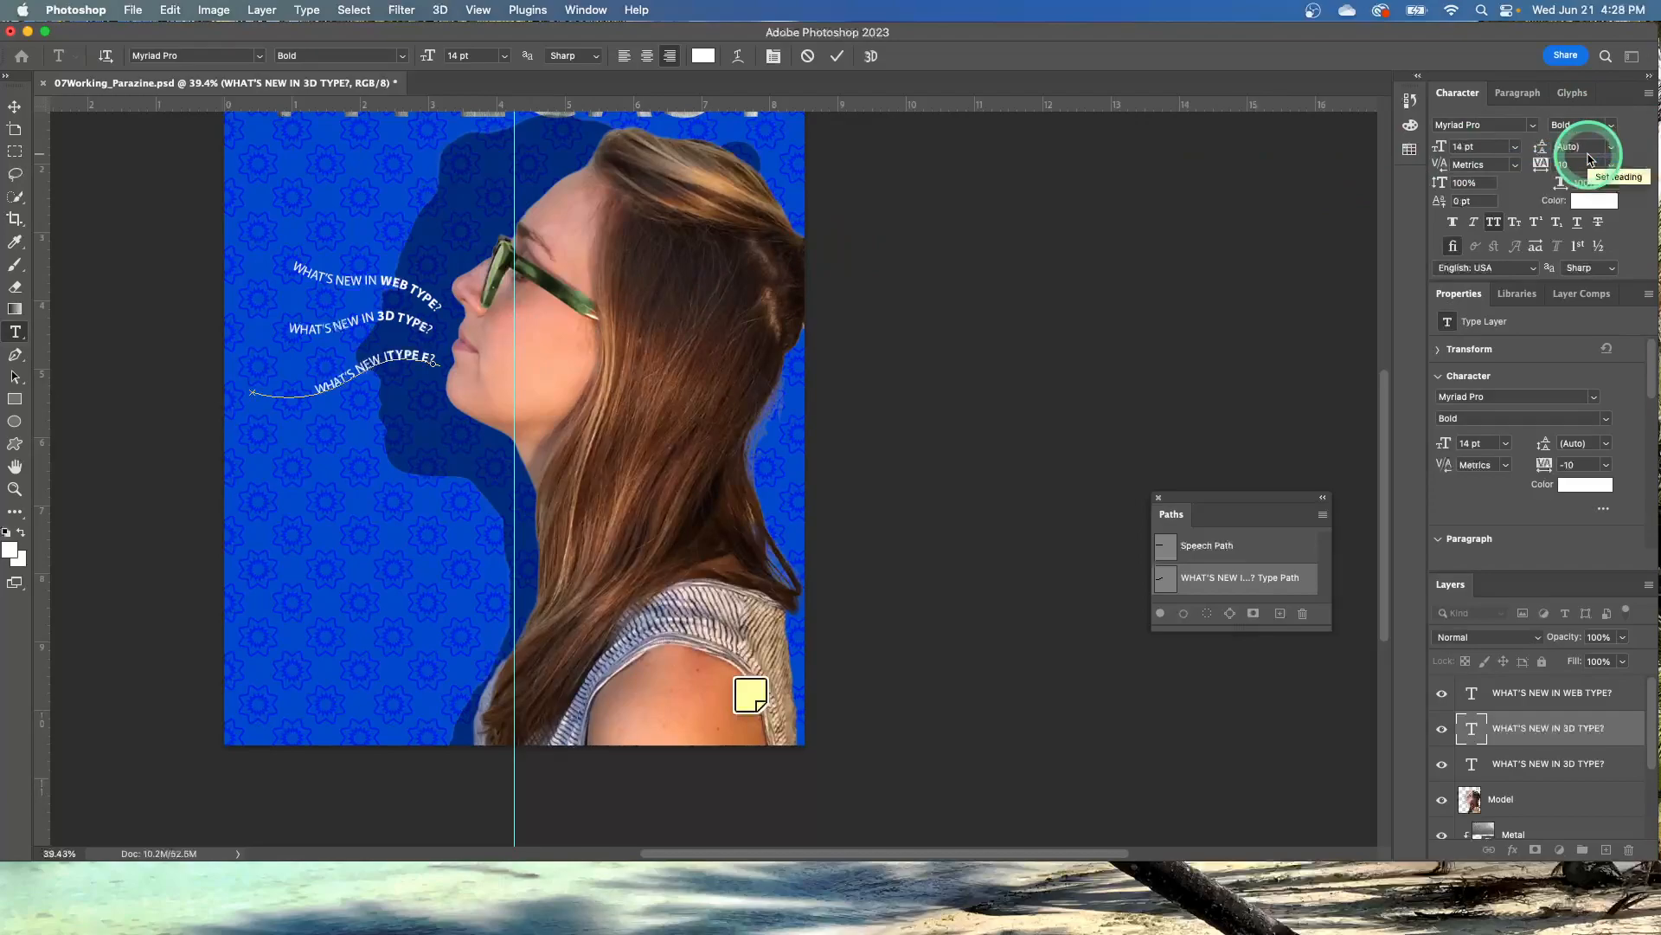
pyautogui.write('FFECTS')
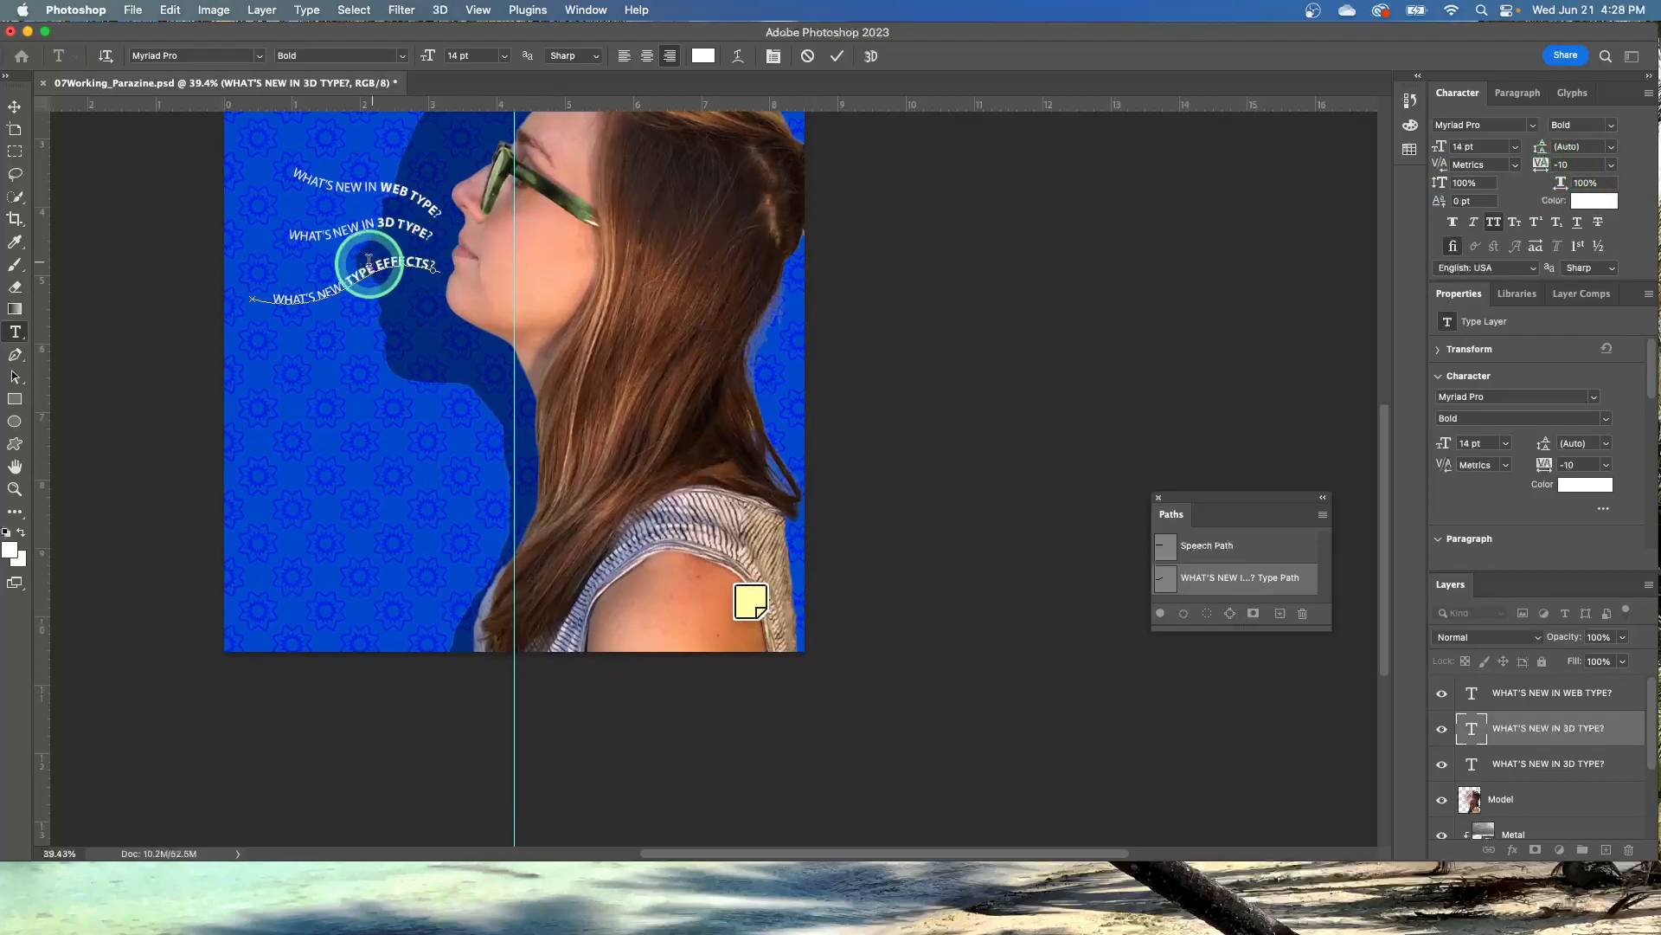
# Complete the regular-weight word "IN" before "TYPE EFFECTS" in the lowest speech line and commit the text.
pyautogui.click(343, 280)
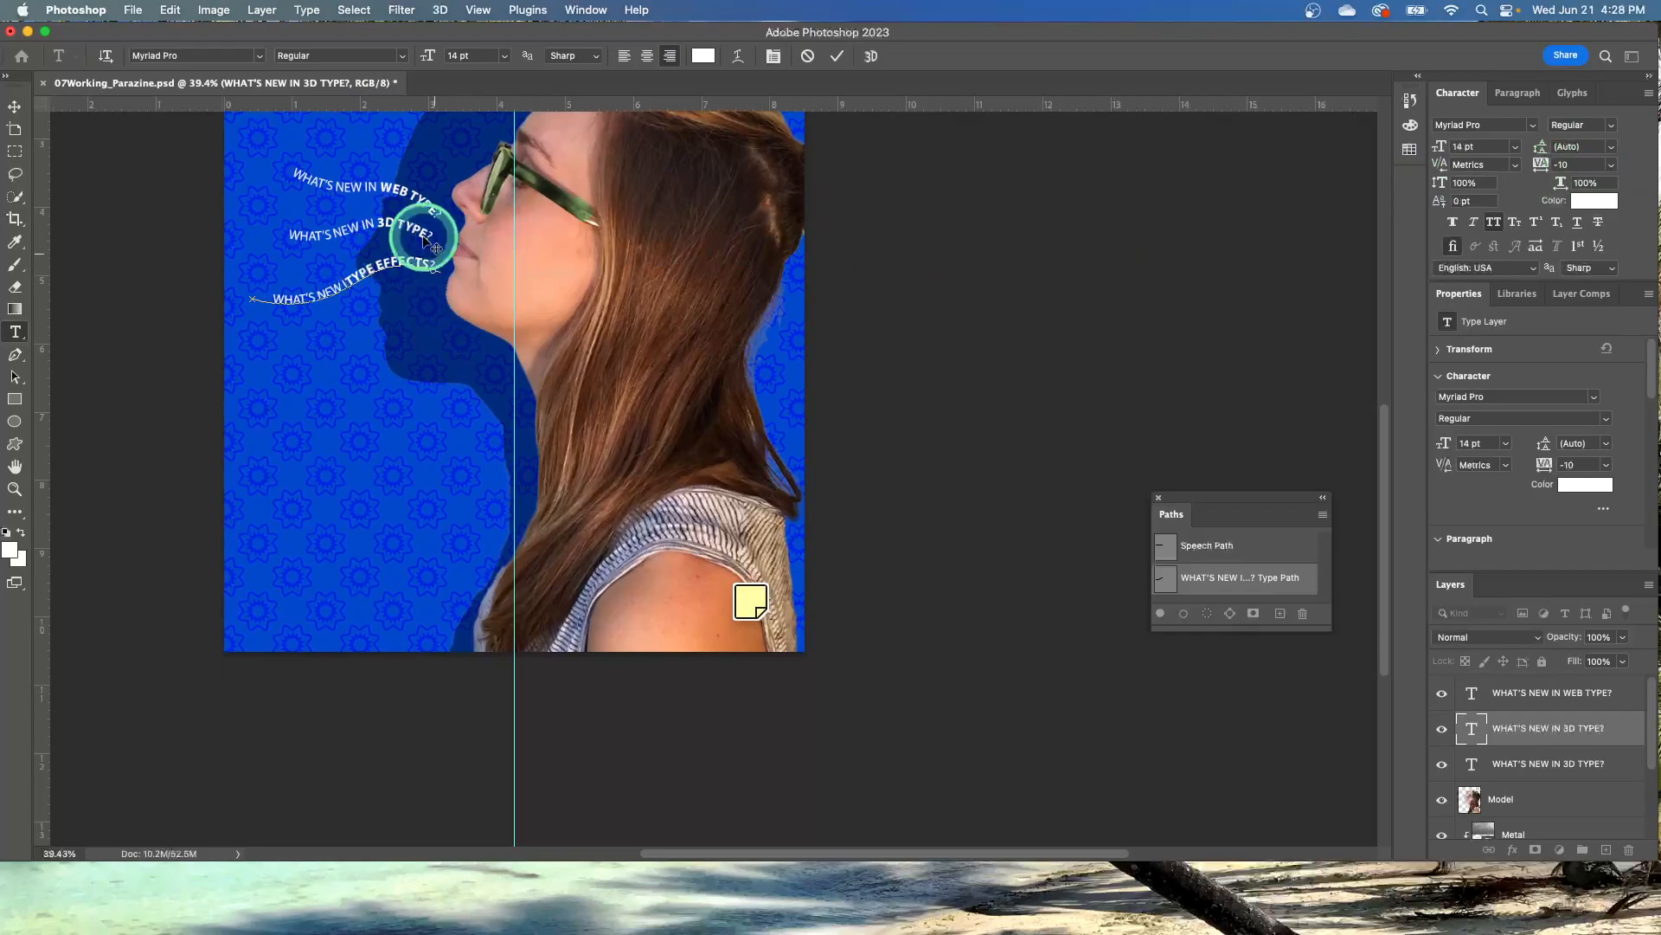
pyautogui.write('IN')
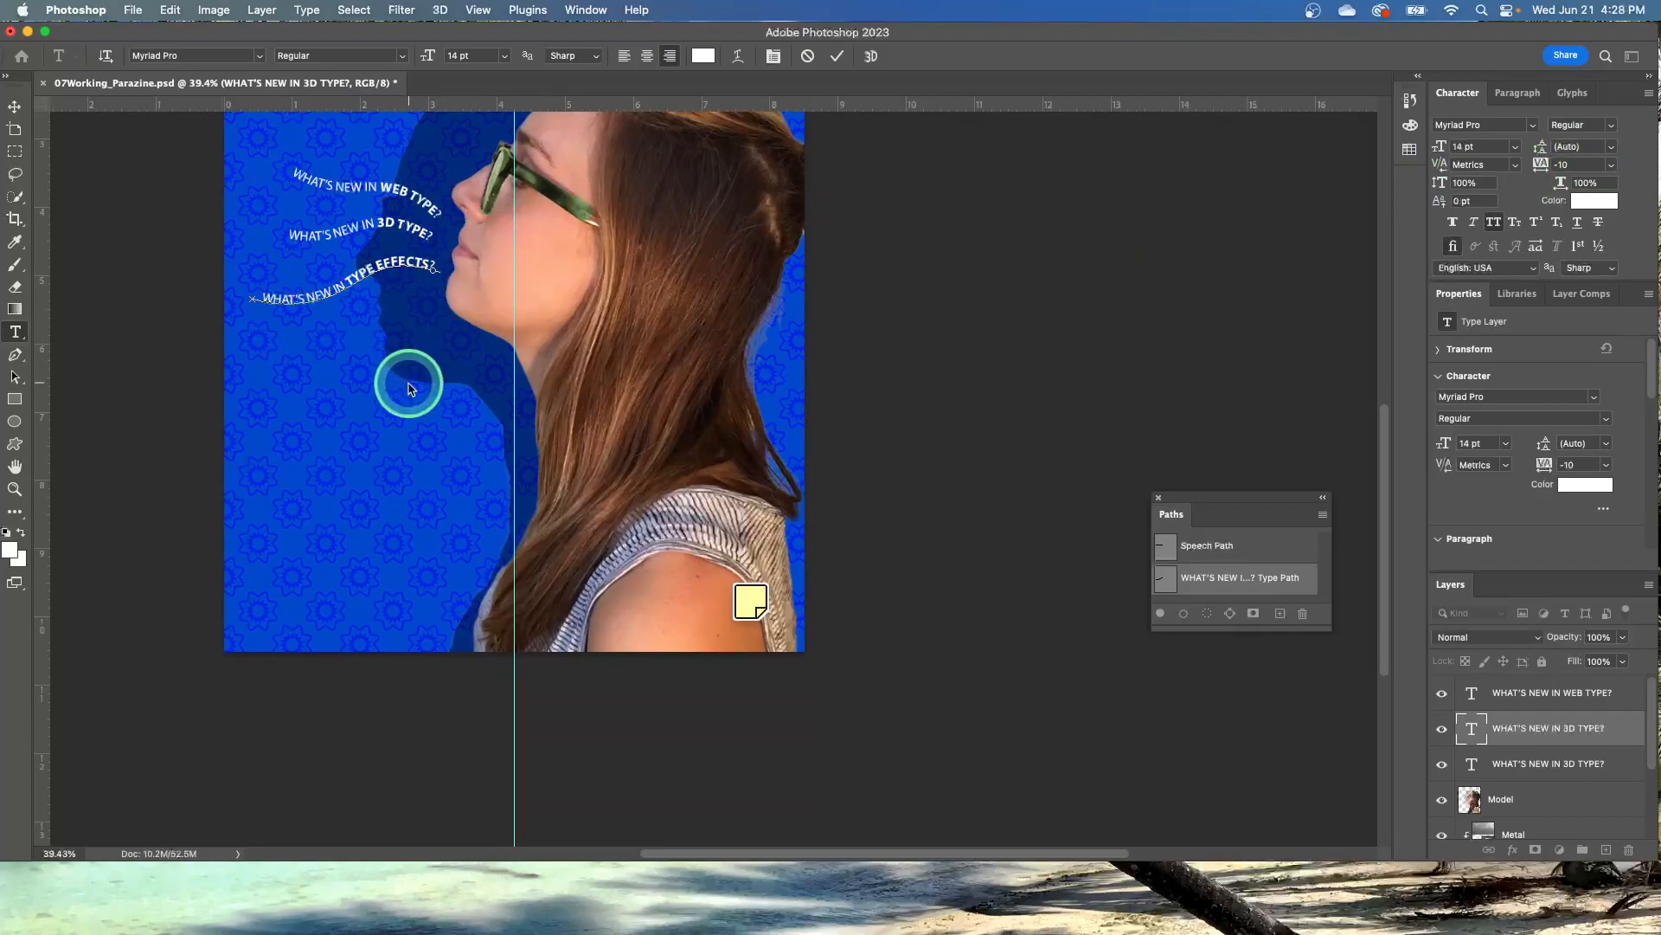
pyautogui.click(837, 57)
pyautogui.click(988, 348)
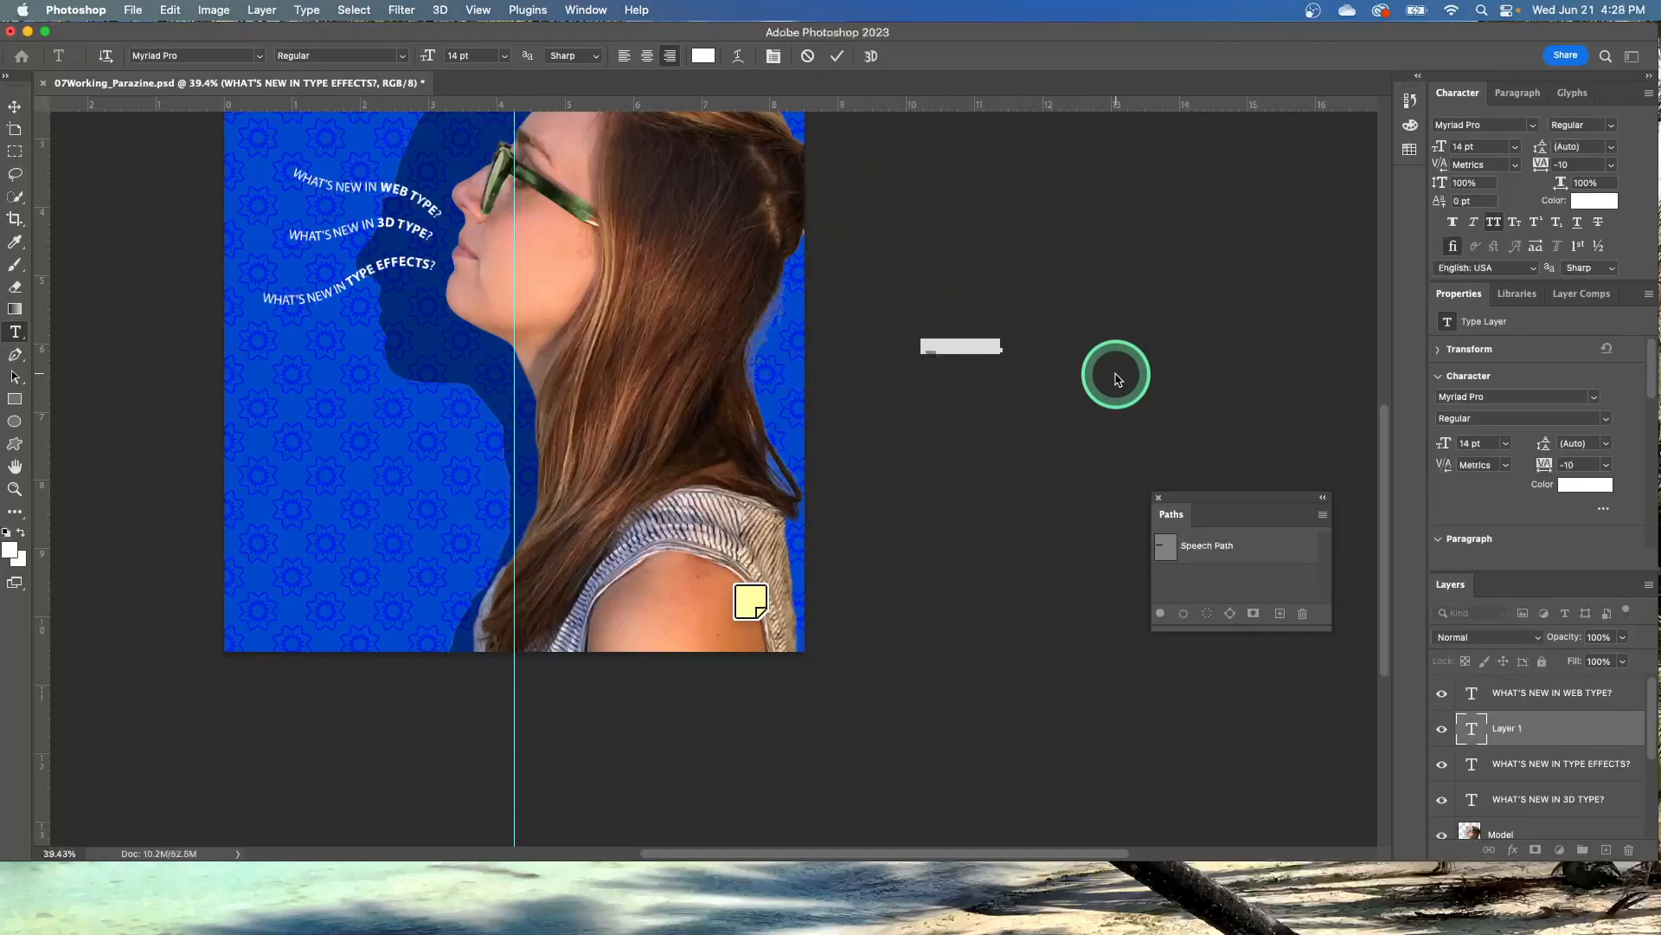
pyautogui.press('super')
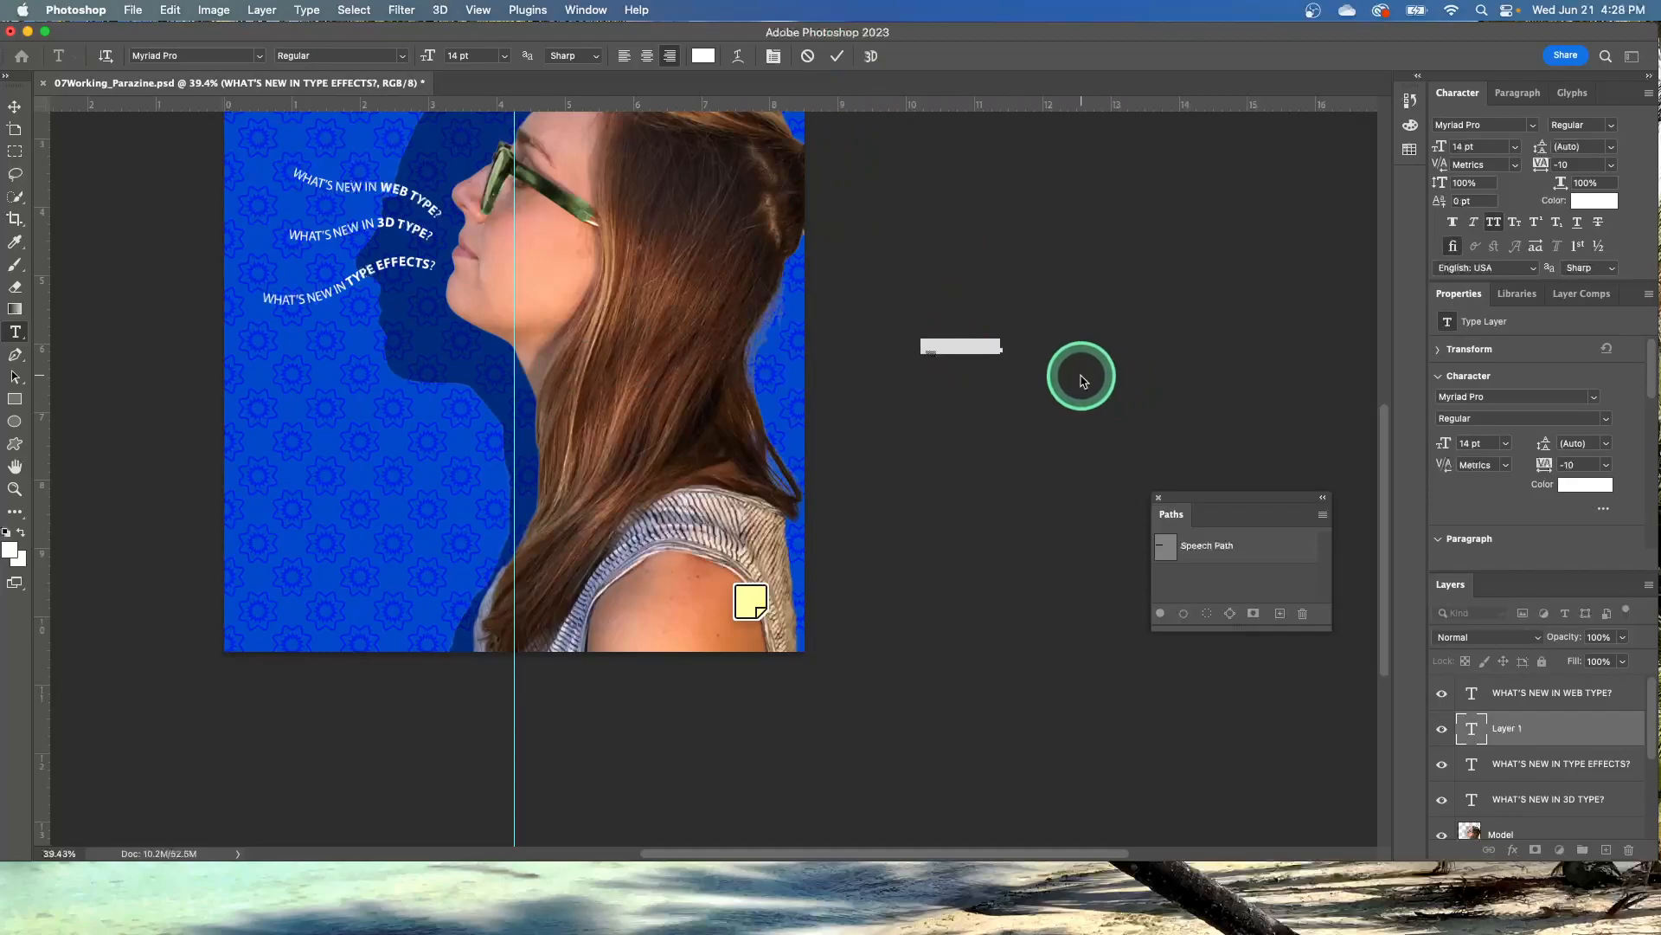
pyautogui.click(968, 345)
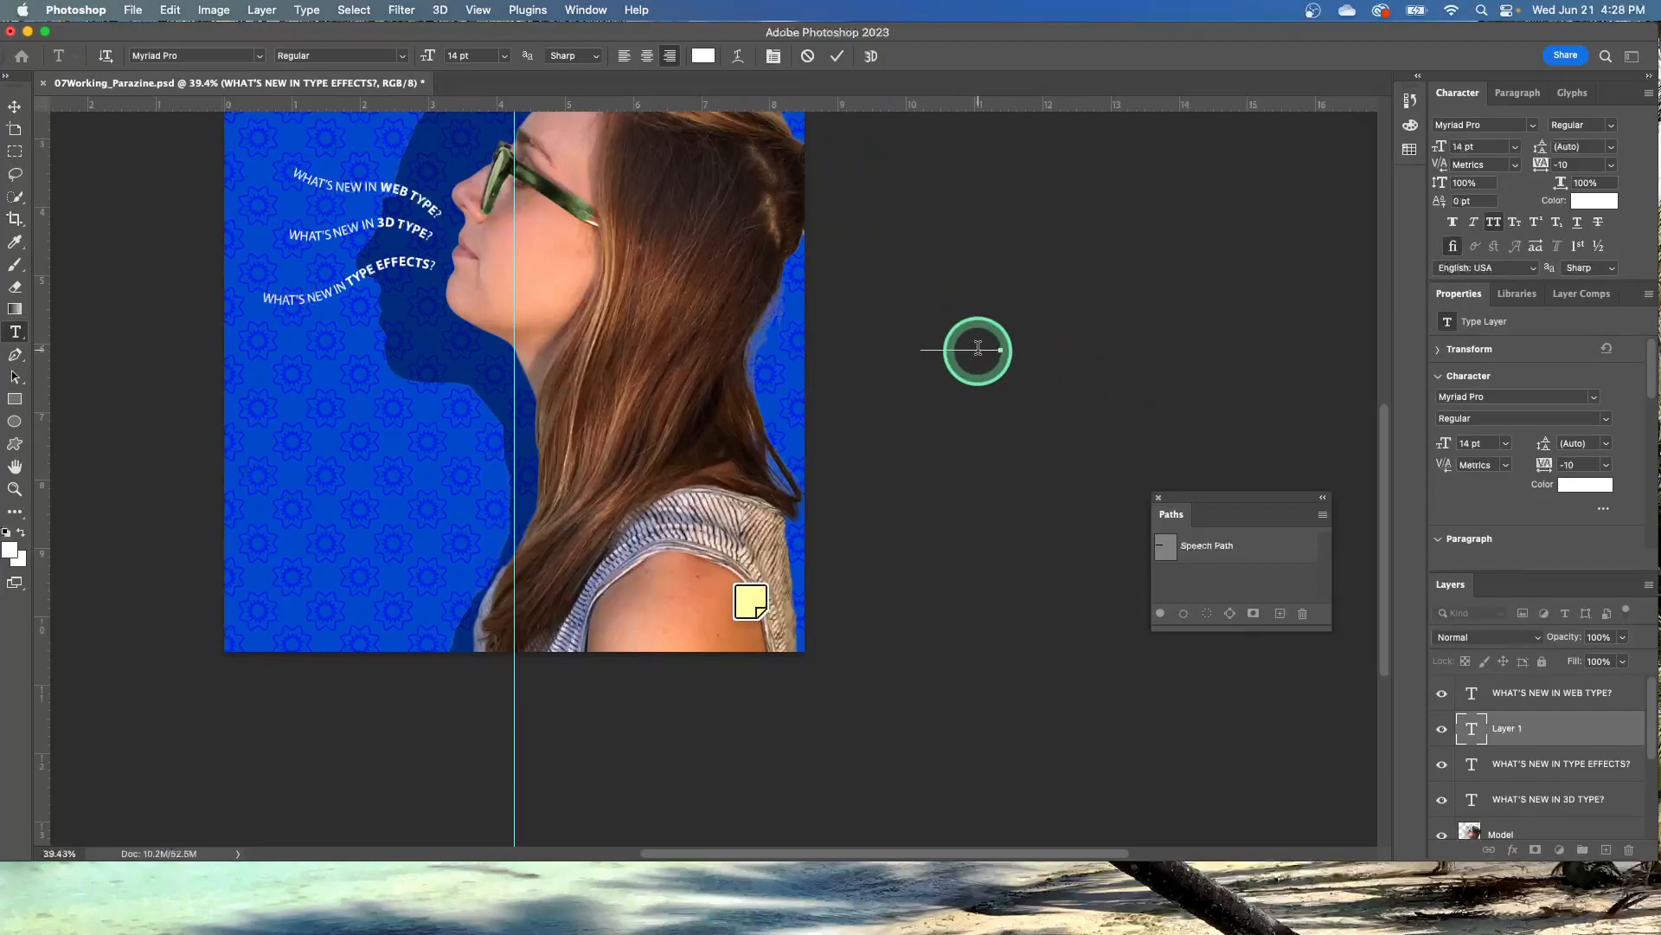
pyautogui.click(807, 55)
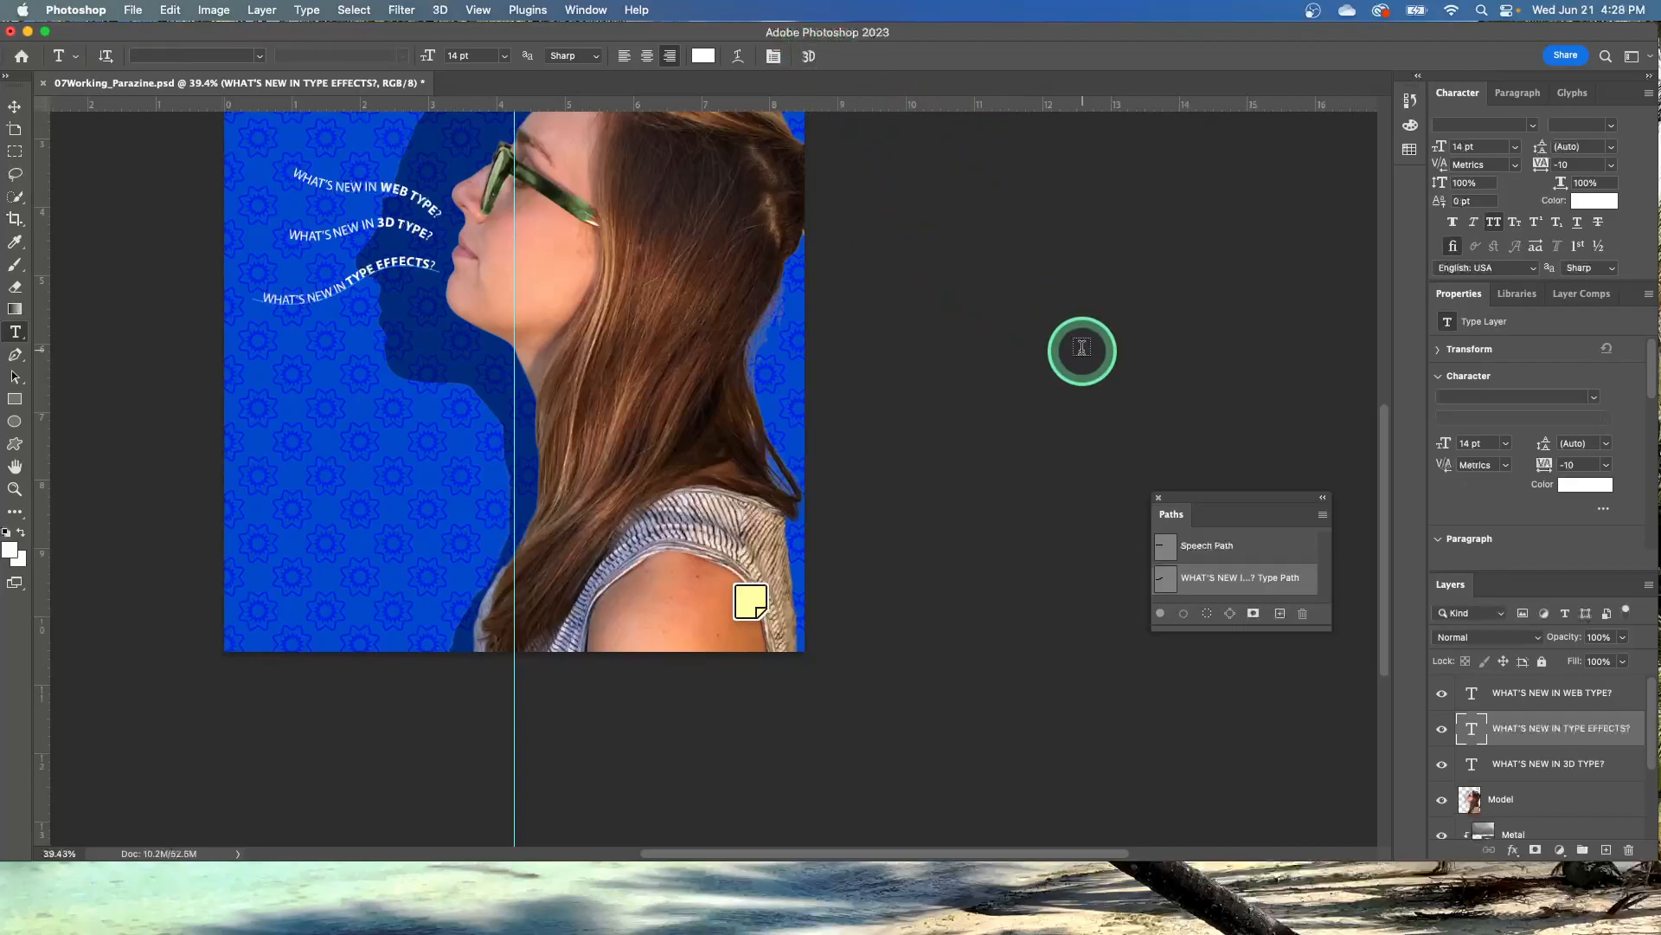
# Save the magazine cover document under its existing name, 07Working_Parazine.psd.
pyautogui.scroll(5, 1080, 352)
pyautogui.scroll(1, 1080, 353)
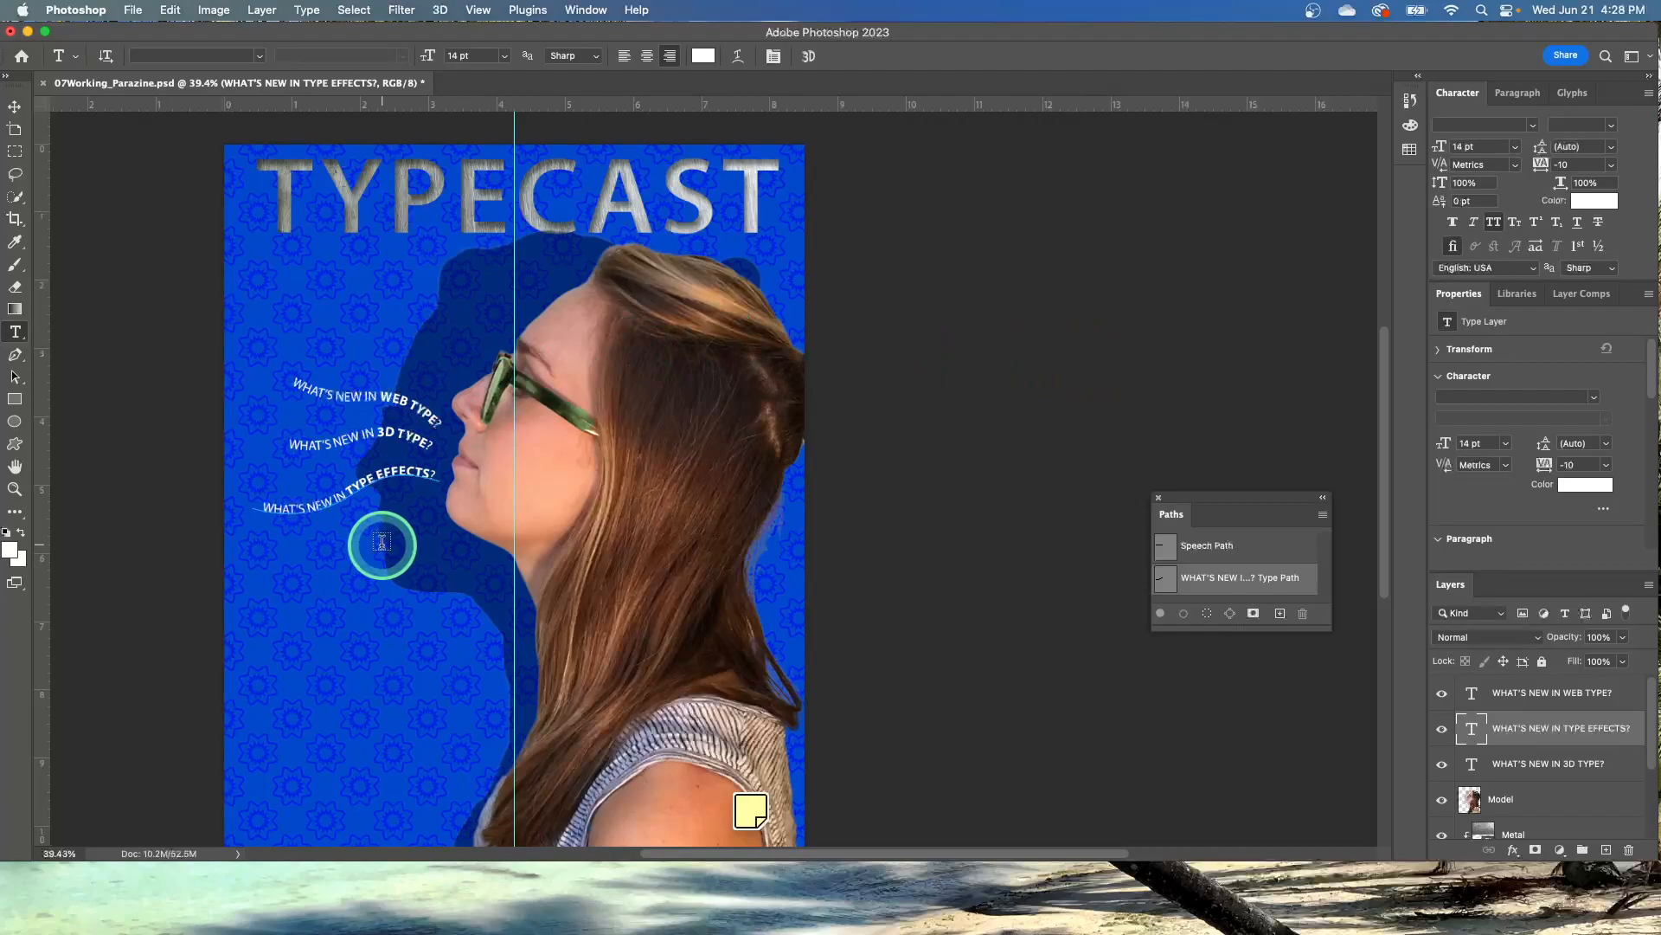
pyautogui.click(139, 10)
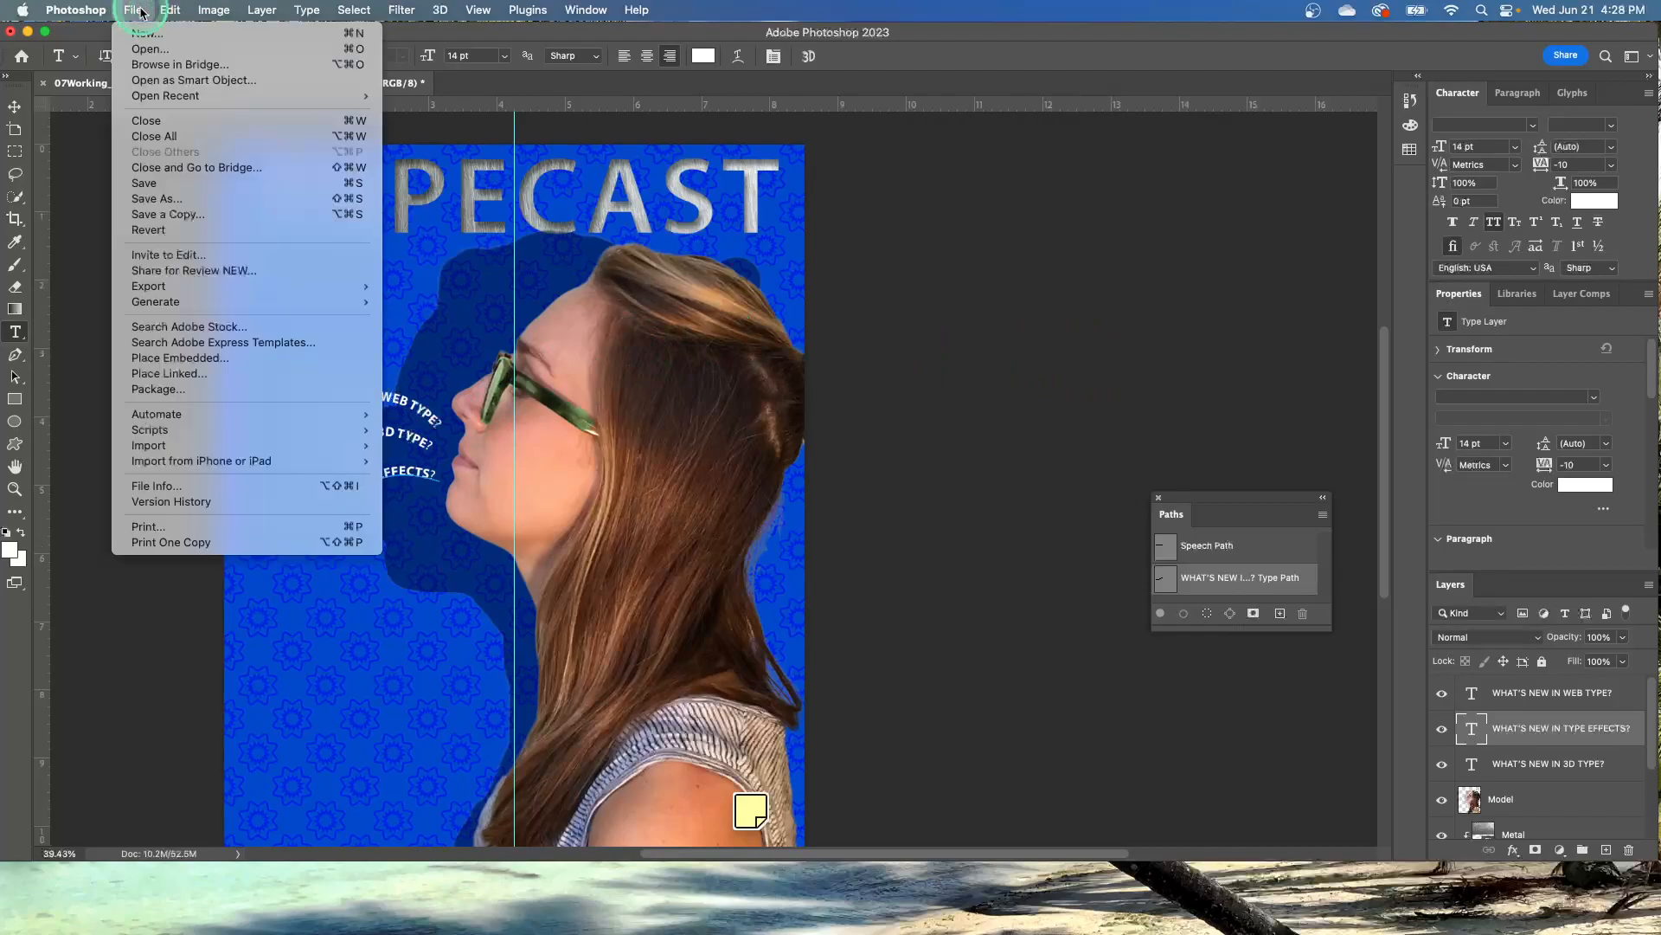
pyautogui.click(153, 185)
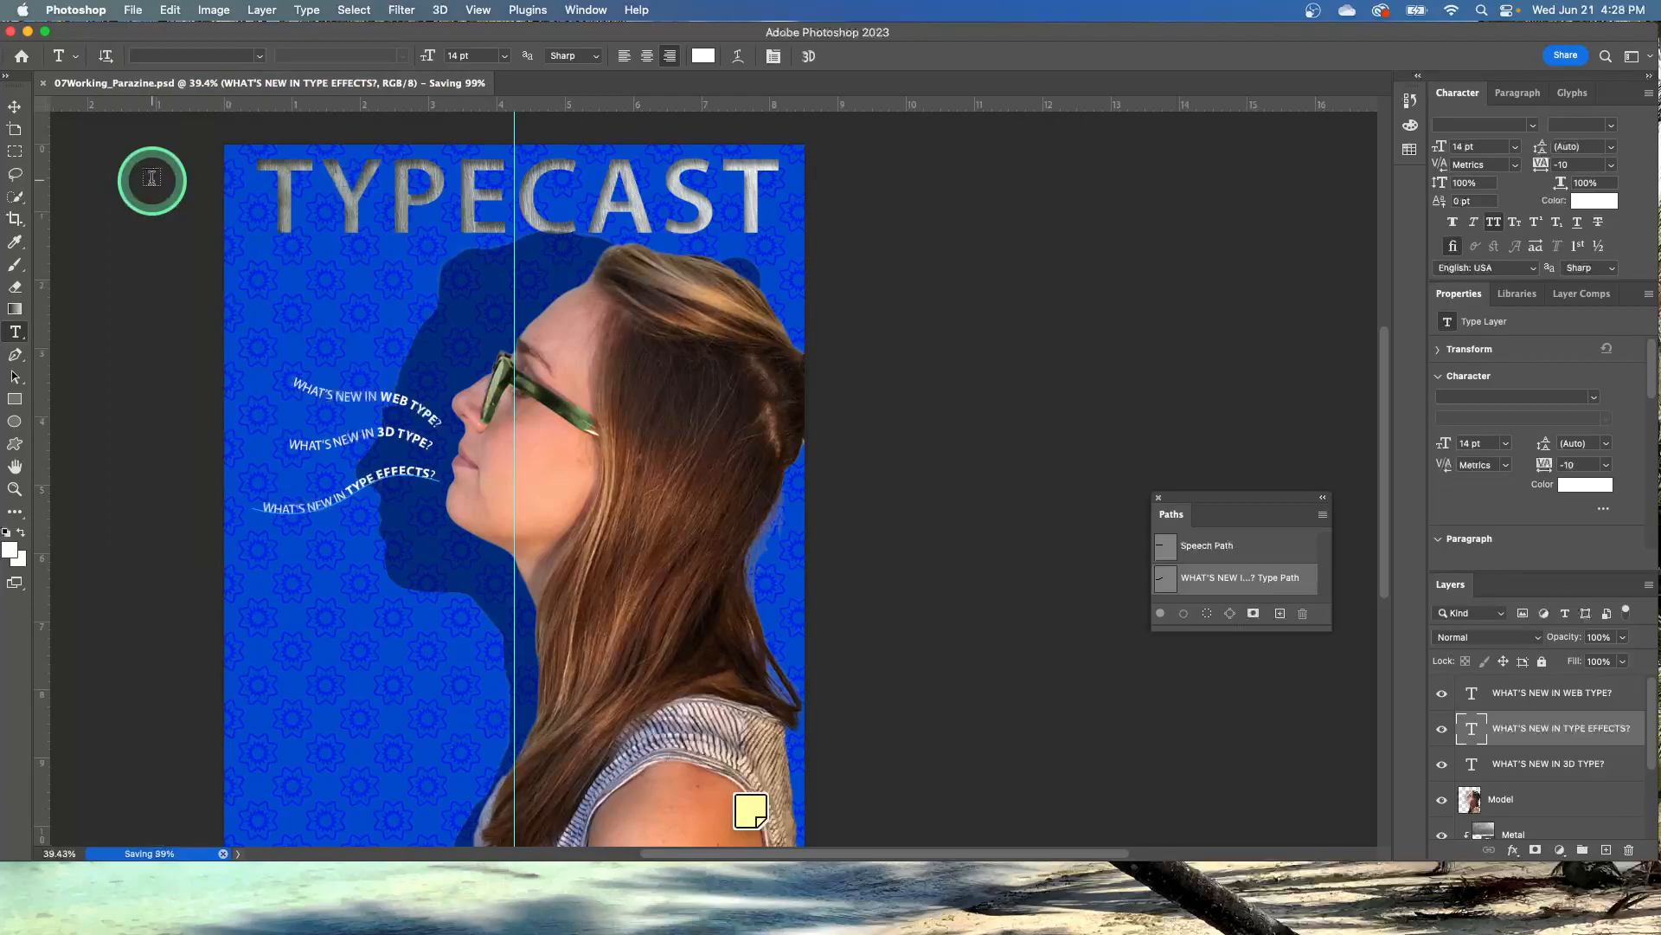